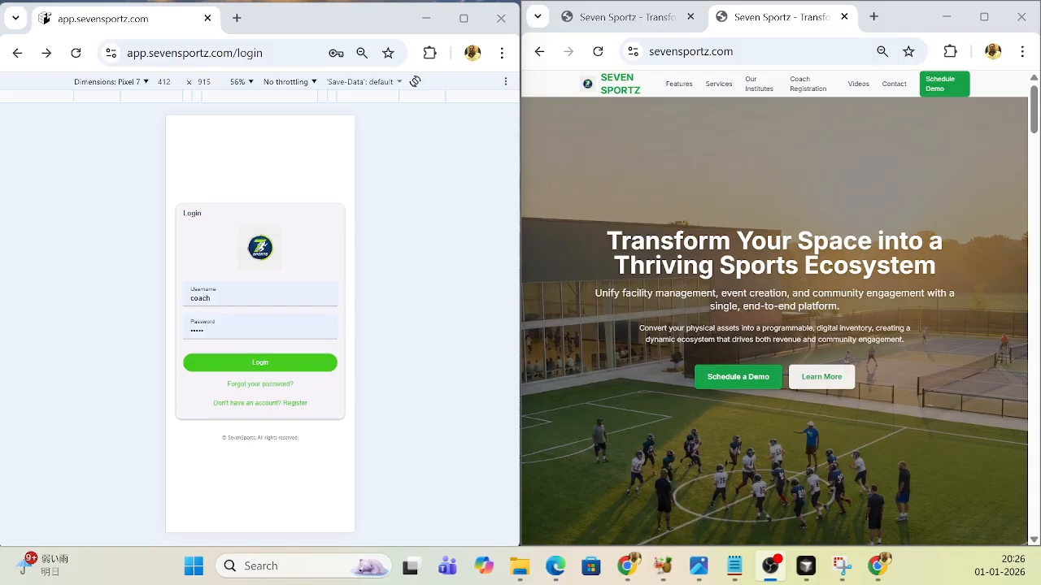
- Open the Our Institutes page of the public site, look through its coaching categories, and go to the Find Institutes listing
{"action": "left_click", "coordinate": [758, 92]}
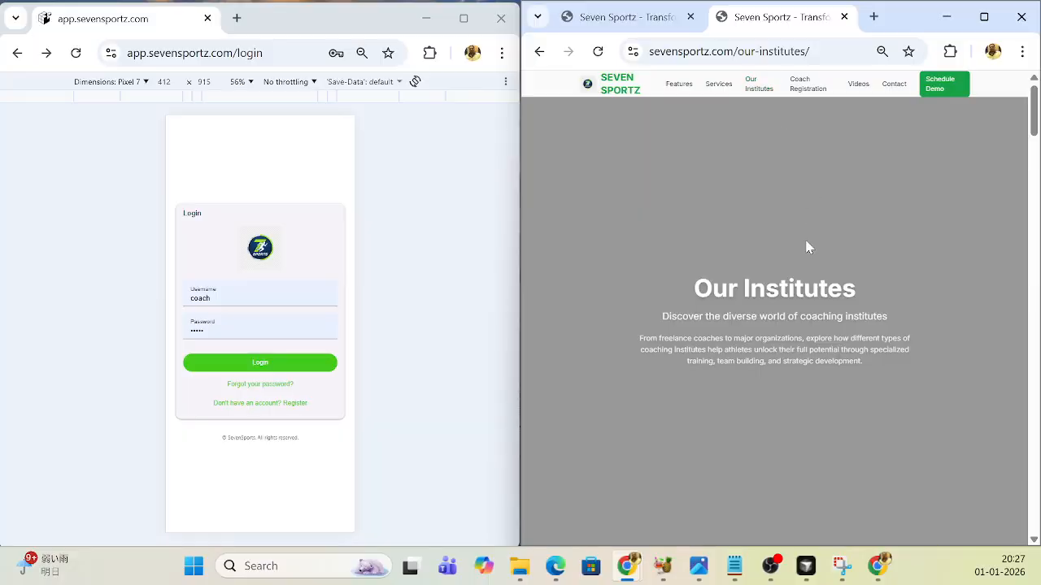
{"action": "scroll", "coordinate": [808, 248], "scroll_direction": "down", "scroll_amount": 10}
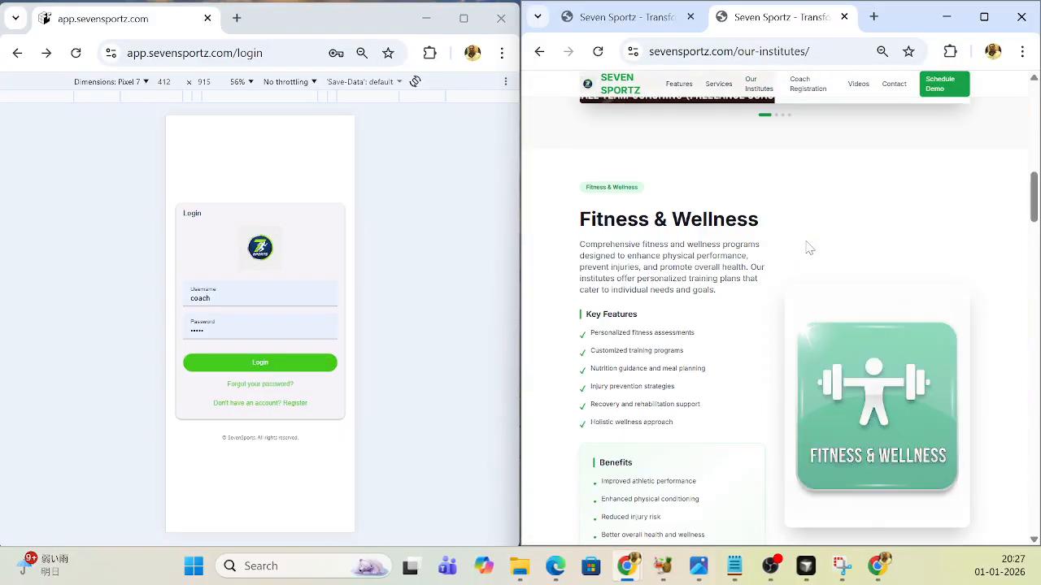
{"action": "scroll", "coordinate": [808, 248], "scroll_direction": "down", "scroll_amount": 4}
{"action": "scroll", "coordinate": [807, 248], "scroll_direction": "down", "scroll_amount": 6}
{"action": "scroll", "coordinate": [807, 248], "scroll_direction": "up", "scroll_amount": 15}
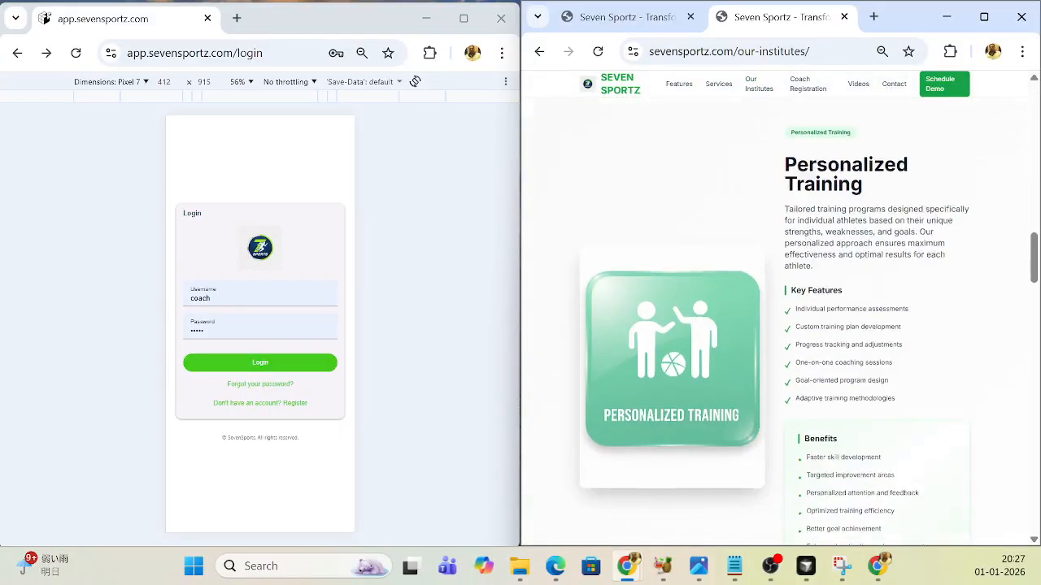
{"action": "scroll", "coordinate": [805, 248], "scroll_direction": "down", "scroll_amount": 5}
{"action": "left_click", "coordinate": [676, 374]}
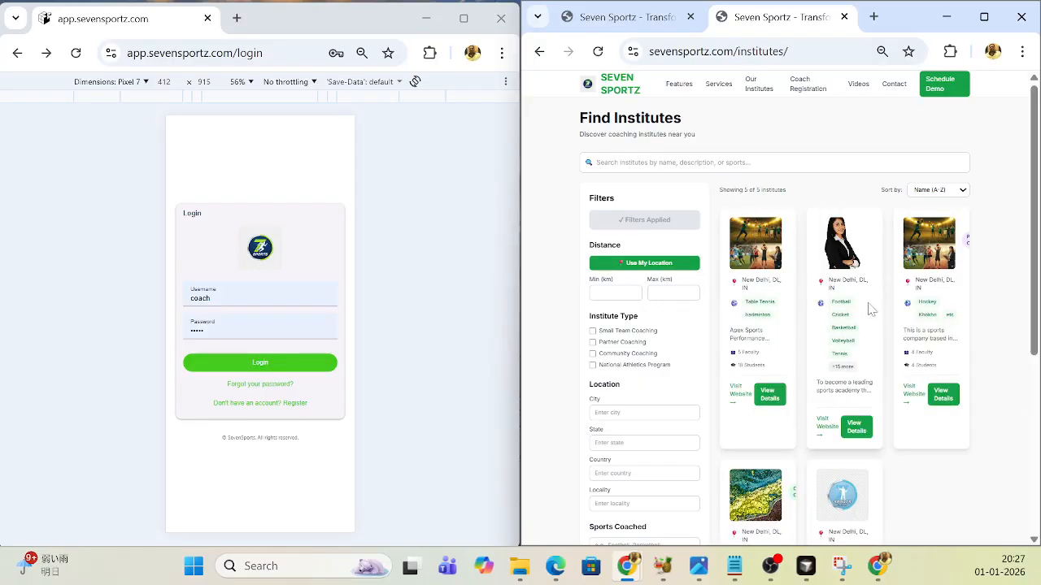
- Look over the institute cards and open the details of the first one, which coaches Table Tennis and badminton
{"action": "scroll", "coordinate": [764, 260], "scroll_direction": "down", "scroll_amount": 2}
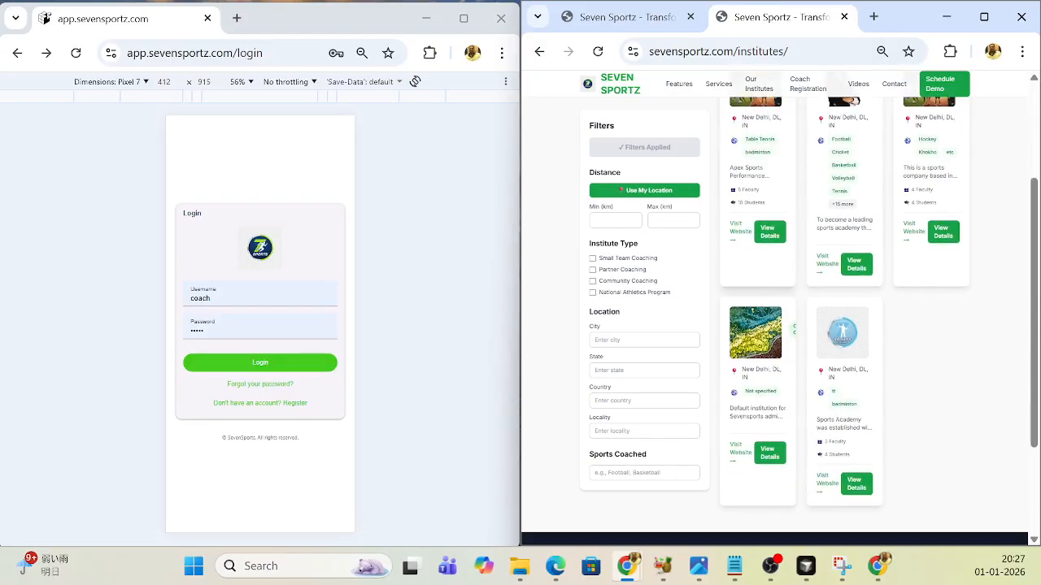
{"action": "scroll", "coordinate": [764, 291], "scroll_direction": "up", "scroll_amount": 2}
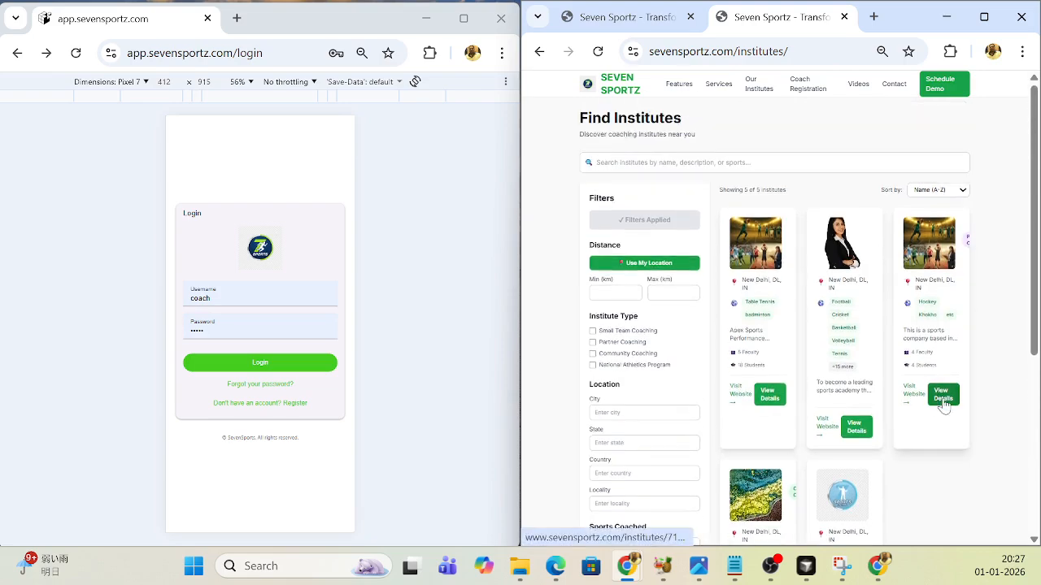
{"action": "scroll", "coordinate": [799, 333], "scroll_direction": "down", "scroll_amount": 1}
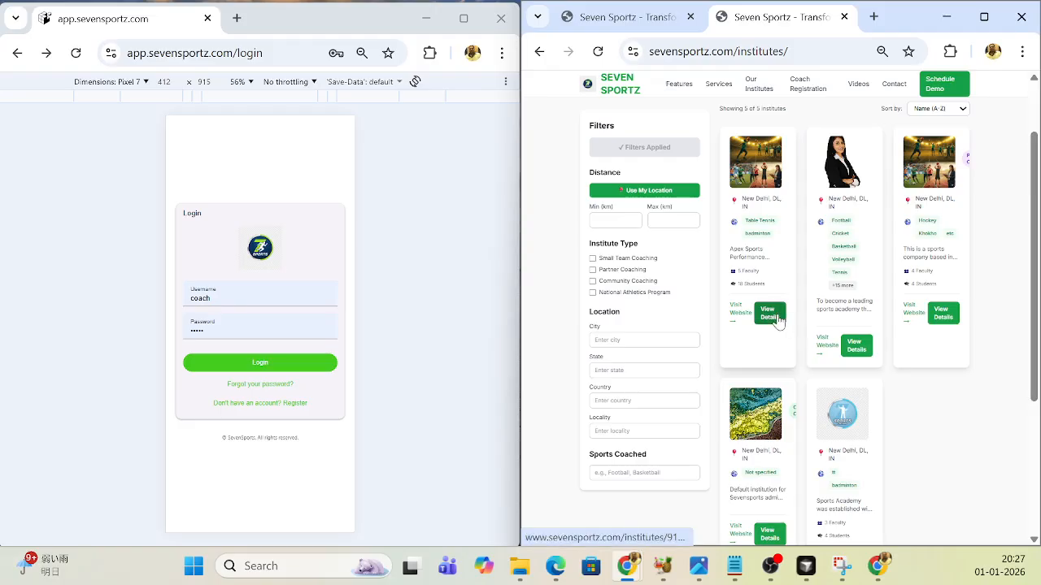
{"action": "left_click", "coordinate": [769, 315]}
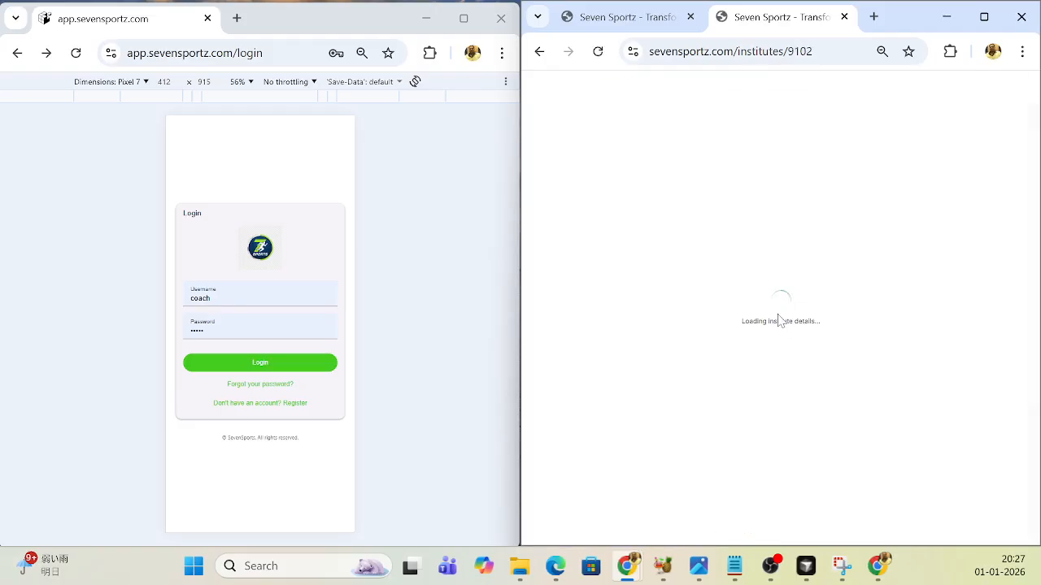
- Examine the banner, Our Team, About Us and Leader's Message sections of the ABC Intitute page
{"action": "scroll", "coordinate": [777, 320], "scroll_direction": "down", "scroll_amount": 5}
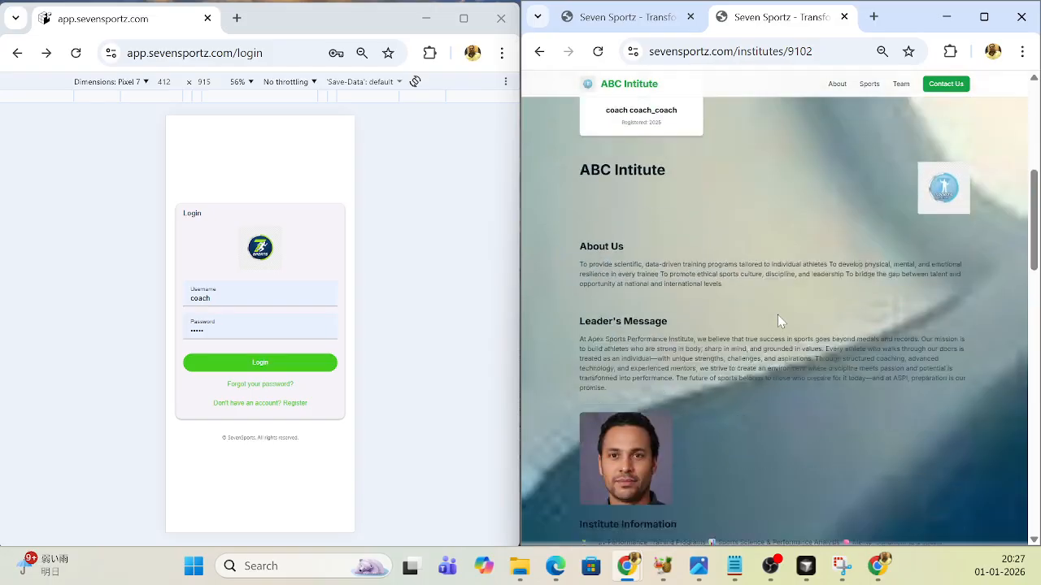
{"action": "scroll", "coordinate": [777, 315], "scroll_direction": "down", "scroll_amount": 6}
{"action": "scroll", "coordinate": [777, 315], "scroll_direction": "up", "scroll_amount": 5}
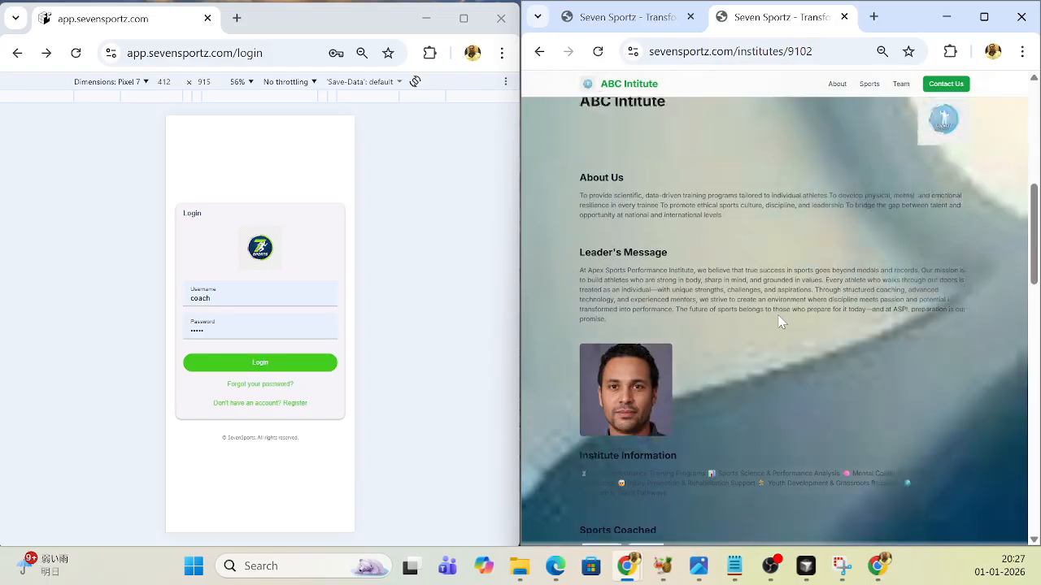
{"action": "scroll", "coordinate": [779, 322], "scroll_direction": "up", "scroll_amount": 6}
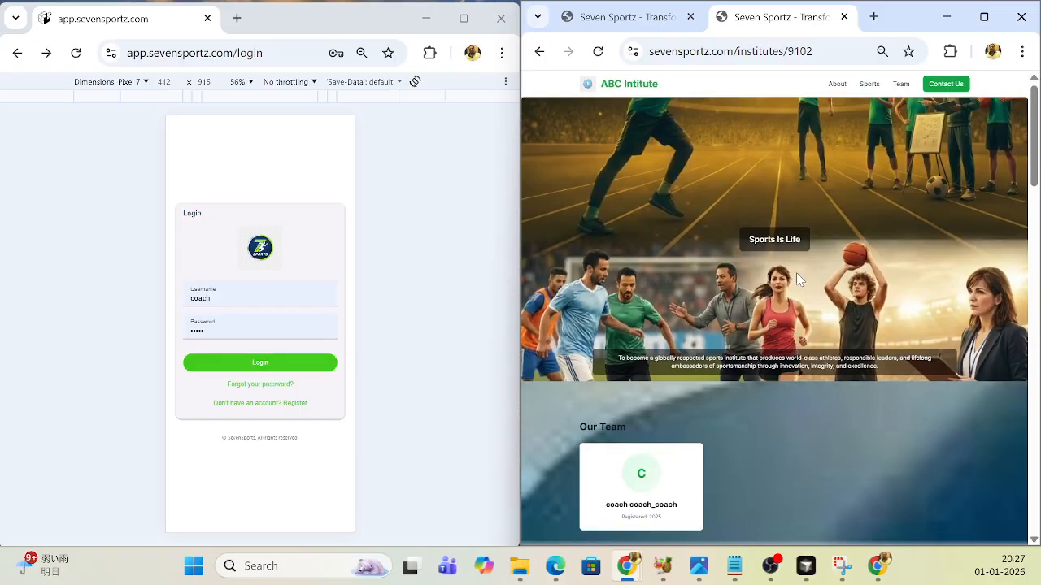
{"action": "scroll", "coordinate": [724, 265], "scroll_direction": "down", "scroll_amount": 1}
{"action": "scroll", "coordinate": [659, 257], "scroll_direction": "up", "scroll_amount": 1}
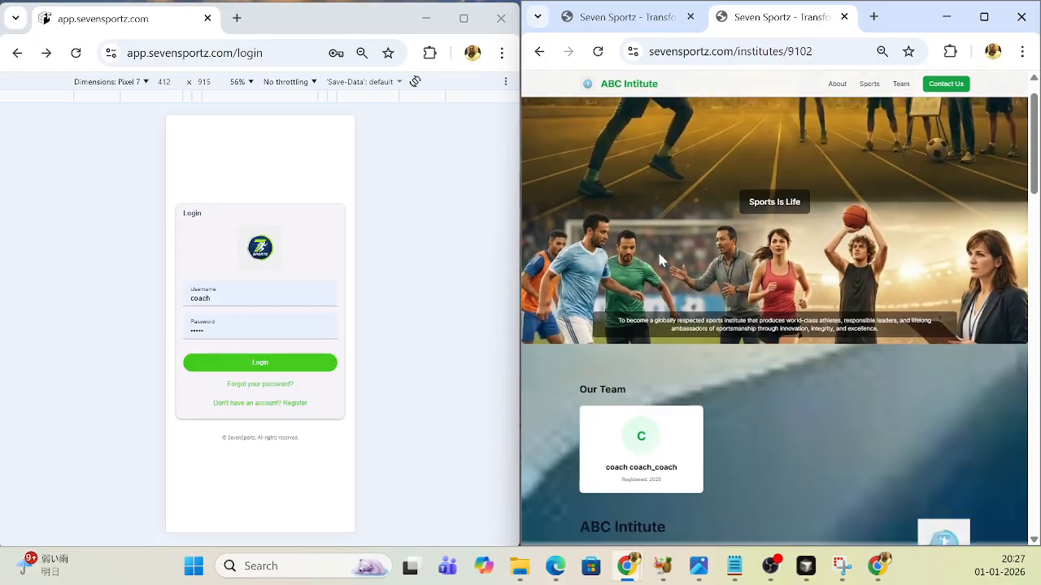
{"action": "scroll", "coordinate": [749, 261], "scroll_direction": "down", "scroll_amount": 1}
{"action": "scroll", "coordinate": [740, 281], "scroll_direction": "down", "scroll_amount": 3}
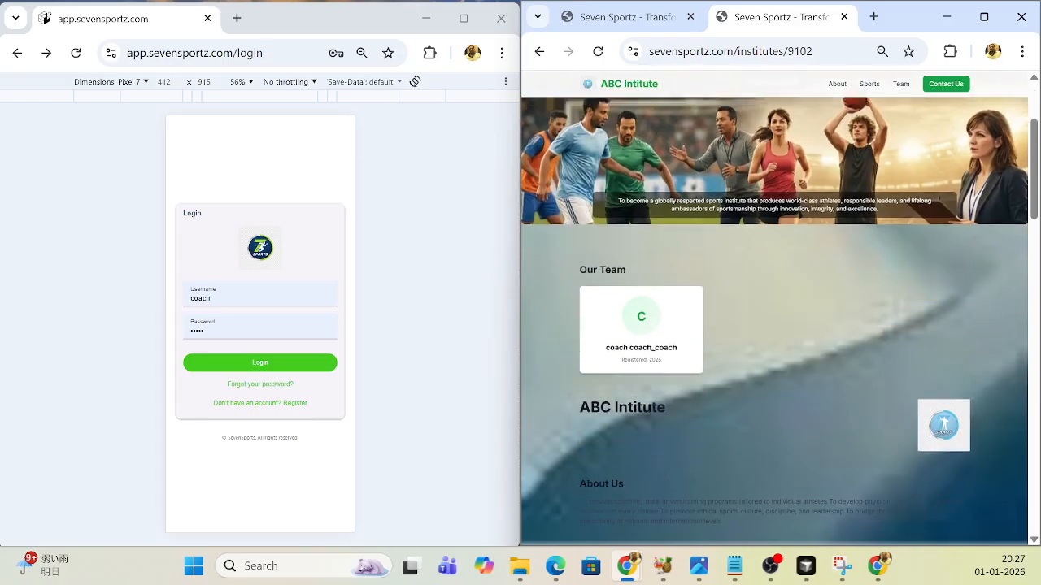
{"action": "scroll", "coordinate": [740, 281], "scroll_direction": "down", "scroll_amount": 4}
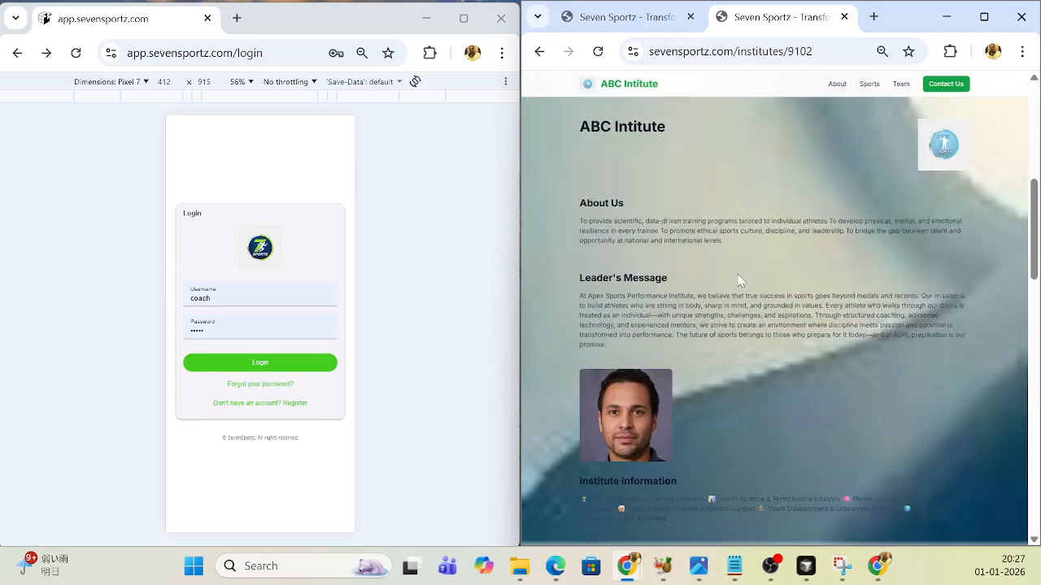
{"action": "scroll", "coordinate": [740, 281], "scroll_direction": "up", "scroll_amount": 3}
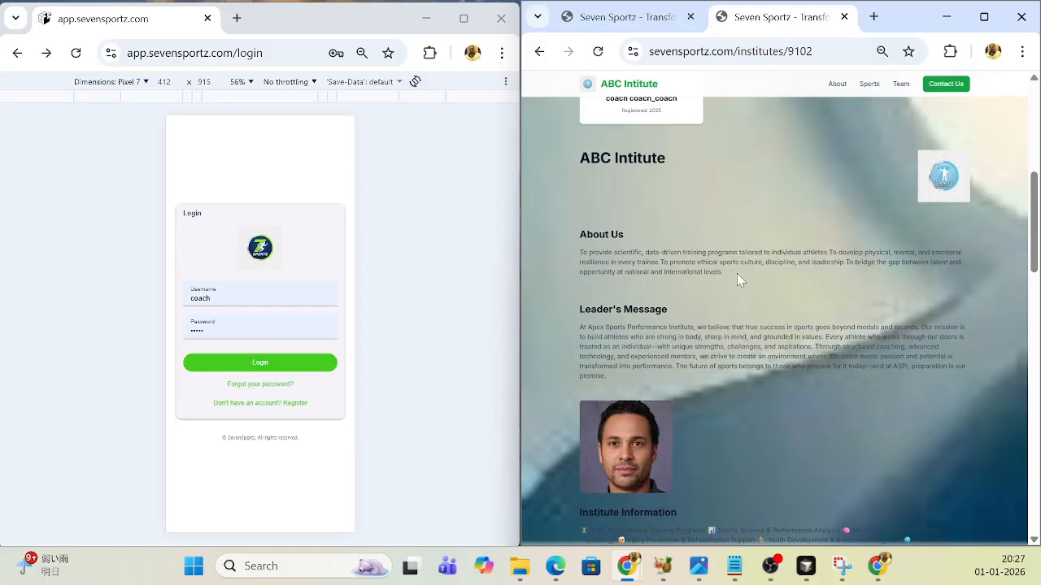
- Examine the institute page's Sports Coached, Products, Services and Contact Us sections, and return to About Us
{"action": "scroll", "coordinate": [736, 273], "scroll_direction": "down", "scroll_amount": 3}
{"action": "scroll", "coordinate": [695, 265], "scroll_direction": "down", "scroll_amount": 3}
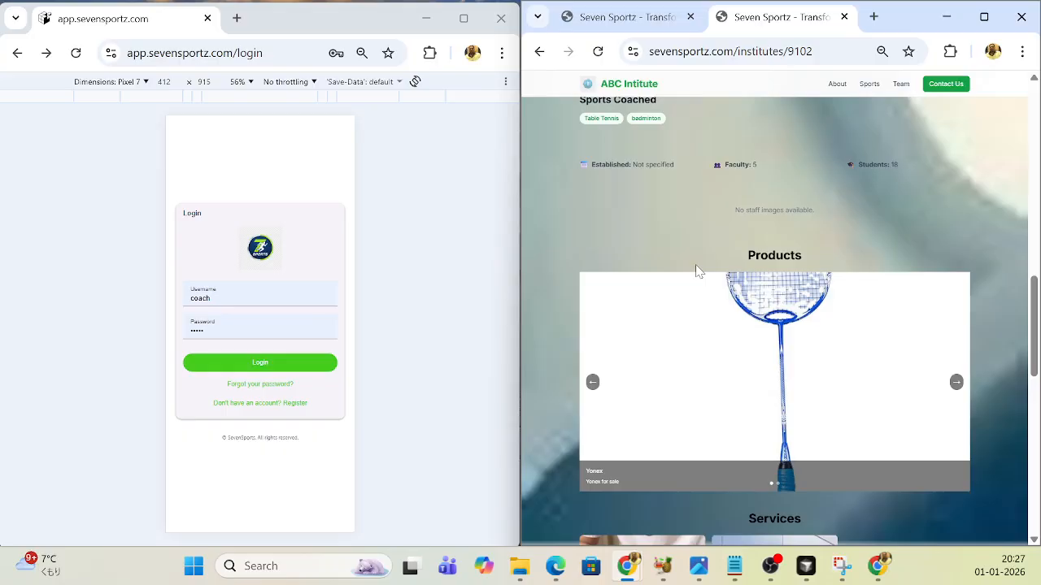
{"action": "scroll", "coordinate": [823, 370], "scroll_direction": "down", "scroll_amount": 2}
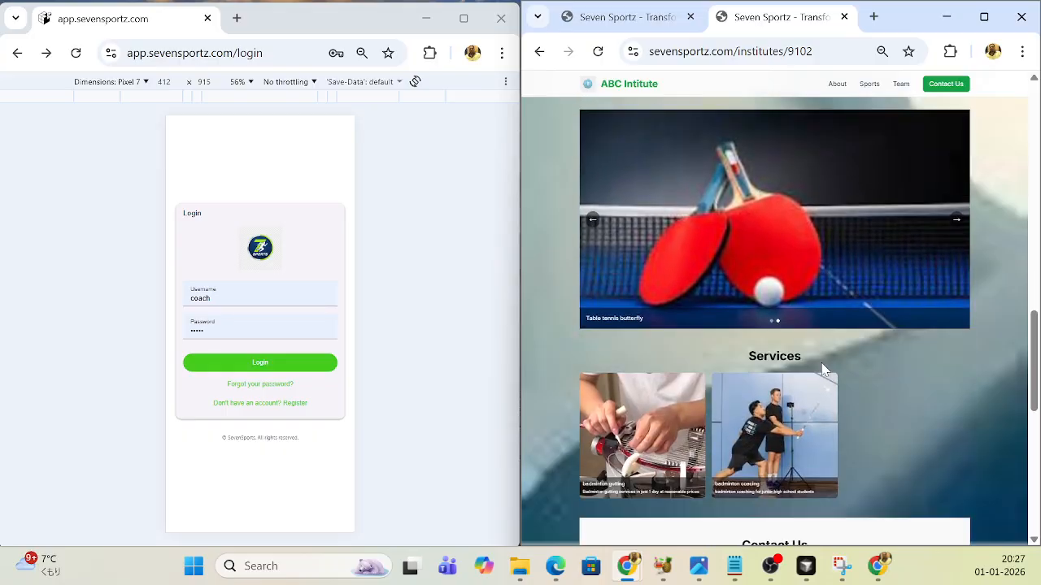
{"action": "scroll", "coordinate": [815, 364], "scroll_direction": "down", "scroll_amount": 1}
{"action": "scroll", "coordinate": [815, 361], "scroll_direction": "up", "scroll_amount": 2}
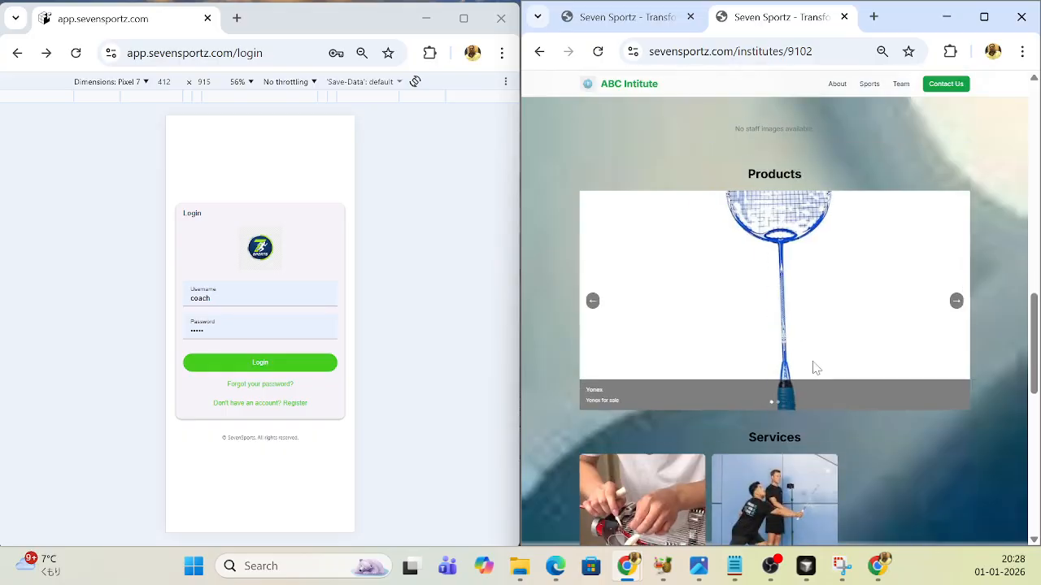
{"action": "scroll", "coordinate": [817, 368], "scroll_direction": "down", "scroll_amount": 1}
{"action": "scroll", "coordinate": [678, 348], "scroll_direction": "down", "scroll_amount": 2}
{"action": "scroll", "coordinate": [773, 333], "scroll_direction": "down", "scroll_amount": 1}
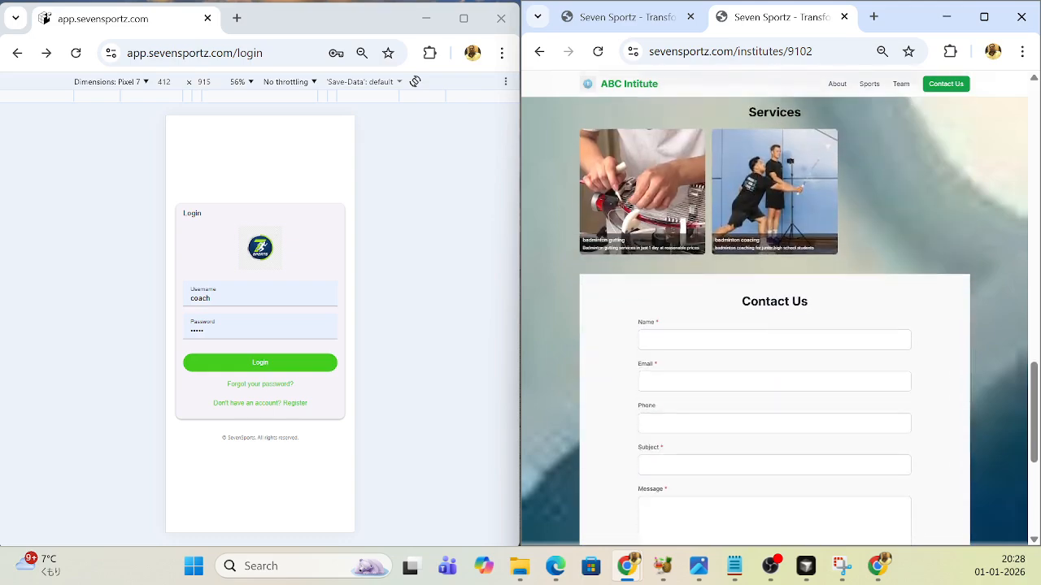
{"action": "scroll", "coordinate": [715, 335], "scroll_direction": "down", "scroll_amount": 1}
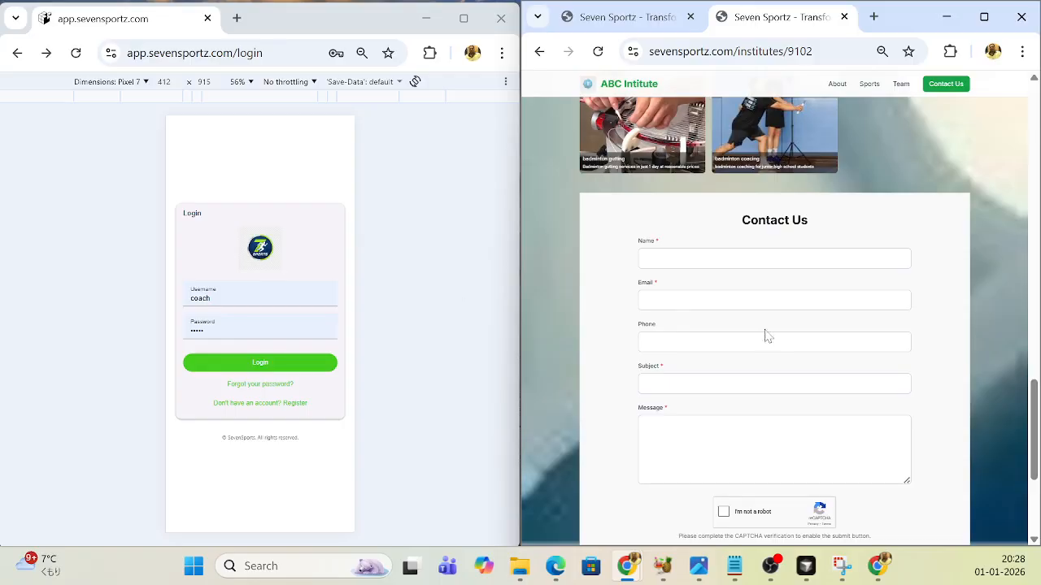
{"action": "scroll", "coordinate": [766, 329], "scroll_direction": "up", "scroll_amount": 6}
{"action": "scroll", "coordinate": [767, 308], "scroll_direction": "up", "scroll_amount": 5}
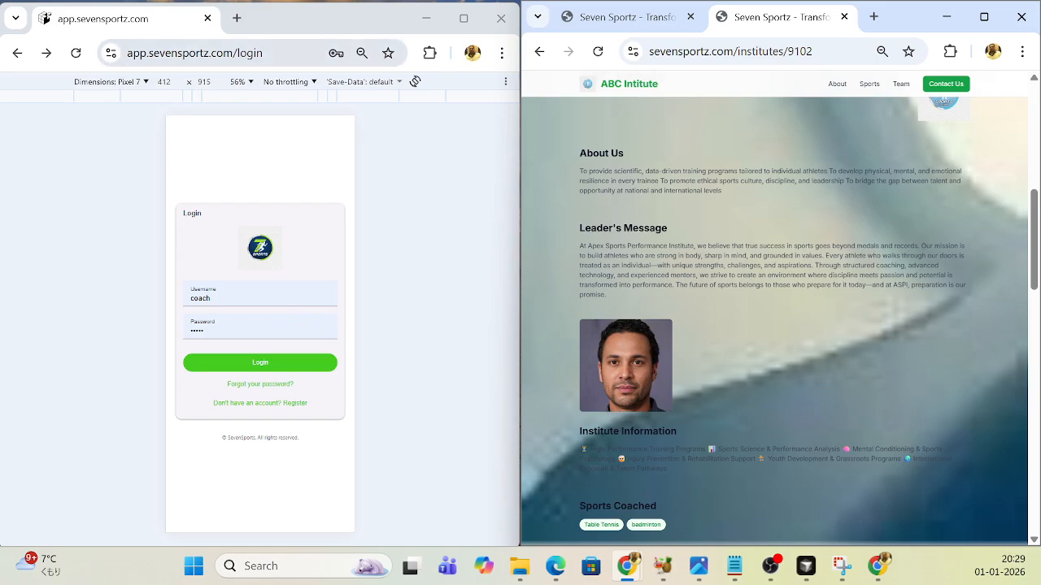
- View the app's account registration form, choose the Coach role without registering, and return to the login form
{"action": "left_click_drag", "start_coordinate": [264, 53], "coordinate": [111, 55]}
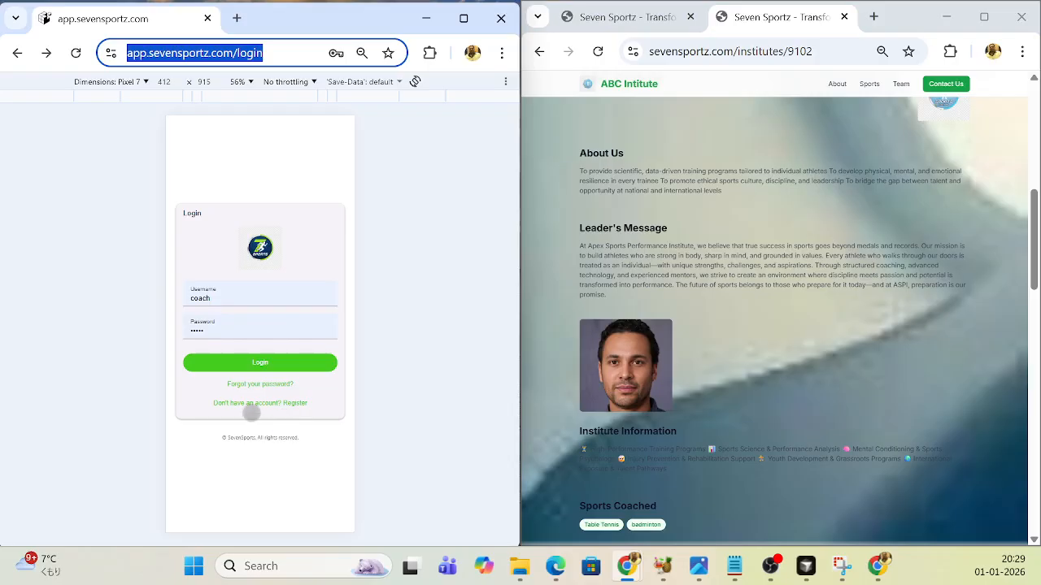
{"action": "left_click", "coordinate": [253, 404]}
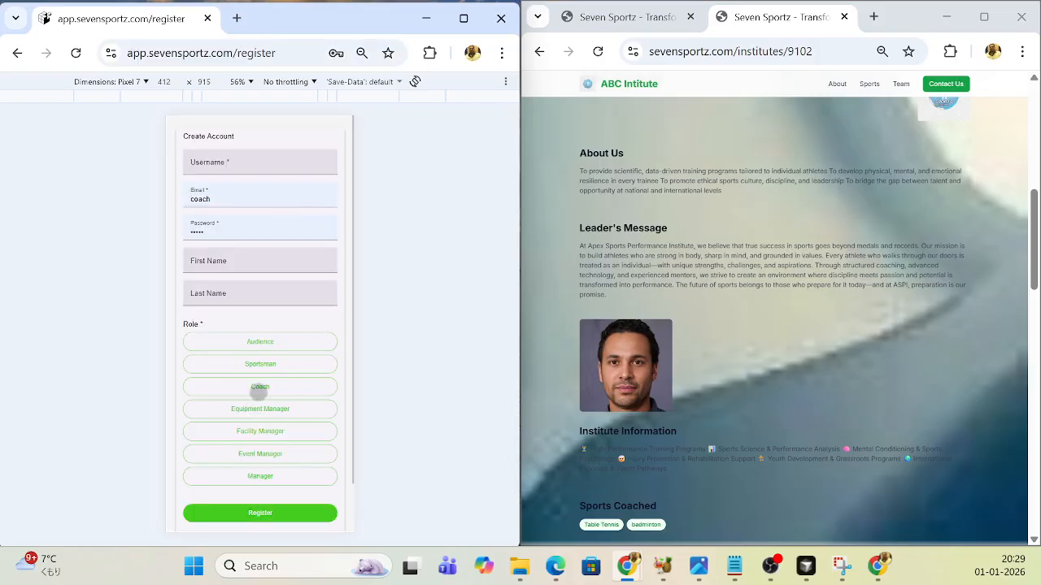
{"action": "left_click", "coordinate": [259, 389]}
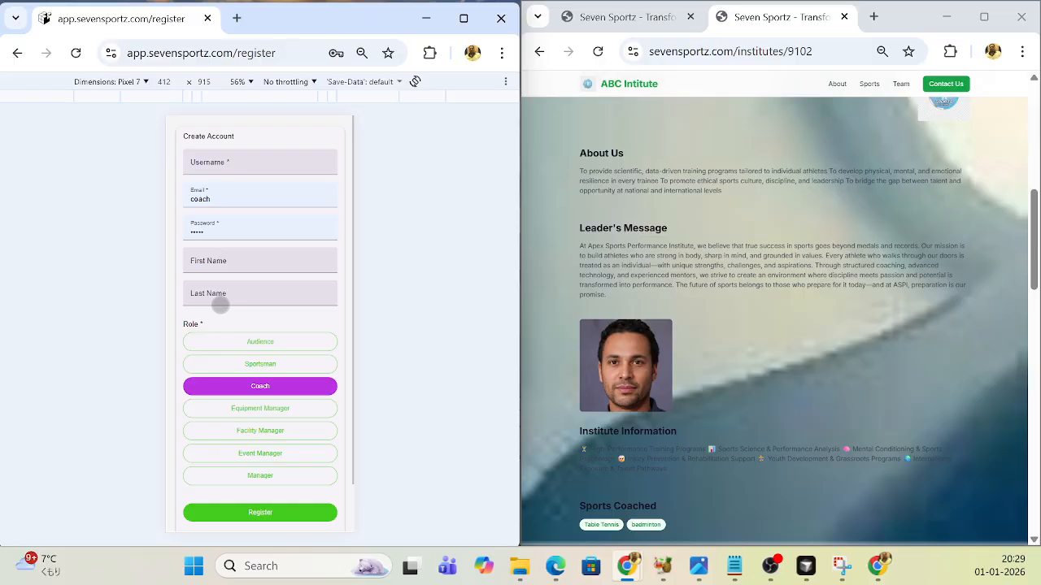
{"action": "scroll", "coordinate": [317, 350], "scroll_direction": "down", "scroll_amount": 1}
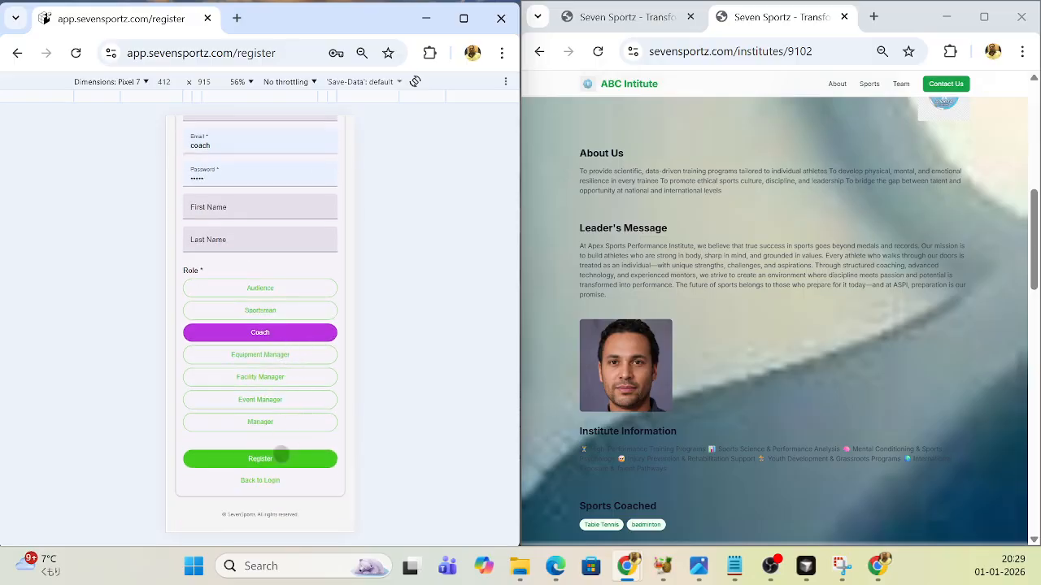
{"action": "left_click", "coordinate": [257, 480]}
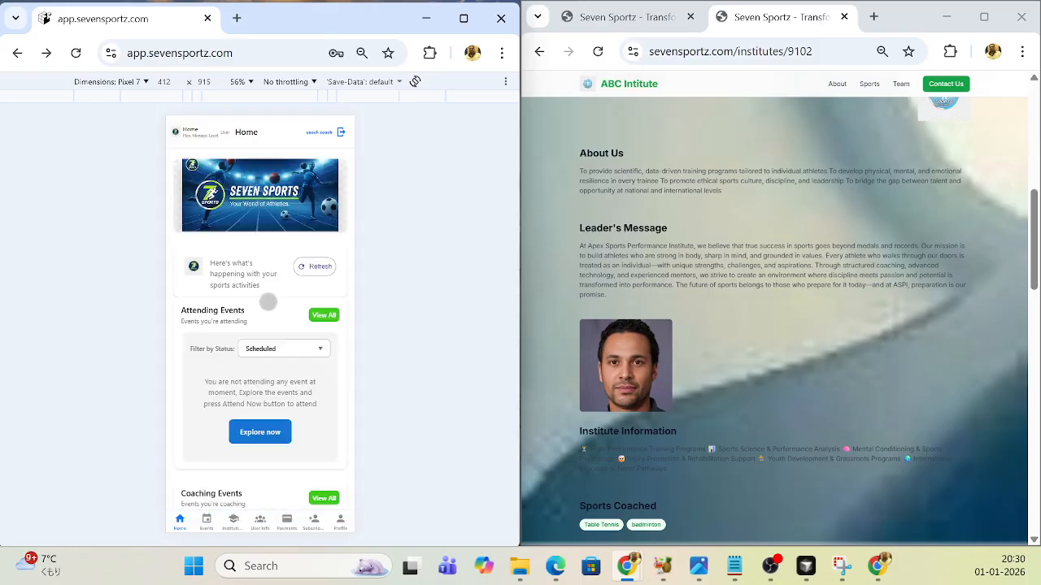
- Review the attending and coaching events on the app's home page, and explore all events from the Coaching Events section
{"action": "left_click_drag", "start_coordinate": [284, 382], "coordinate": [319, 288]}
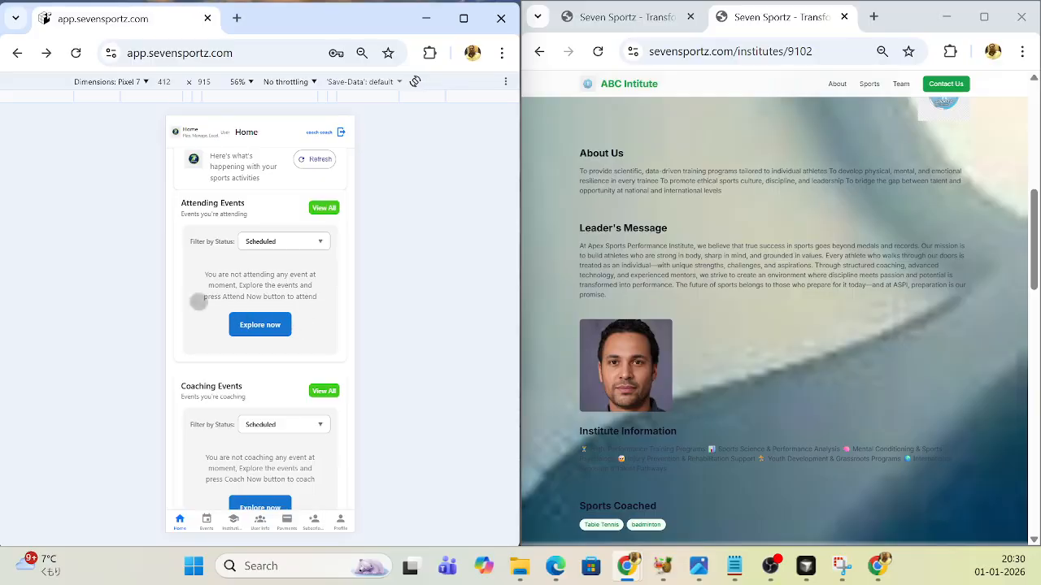
{"action": "left_click_drag", "start_coordinate": [293, 372], "coordinate": [292, 291]}
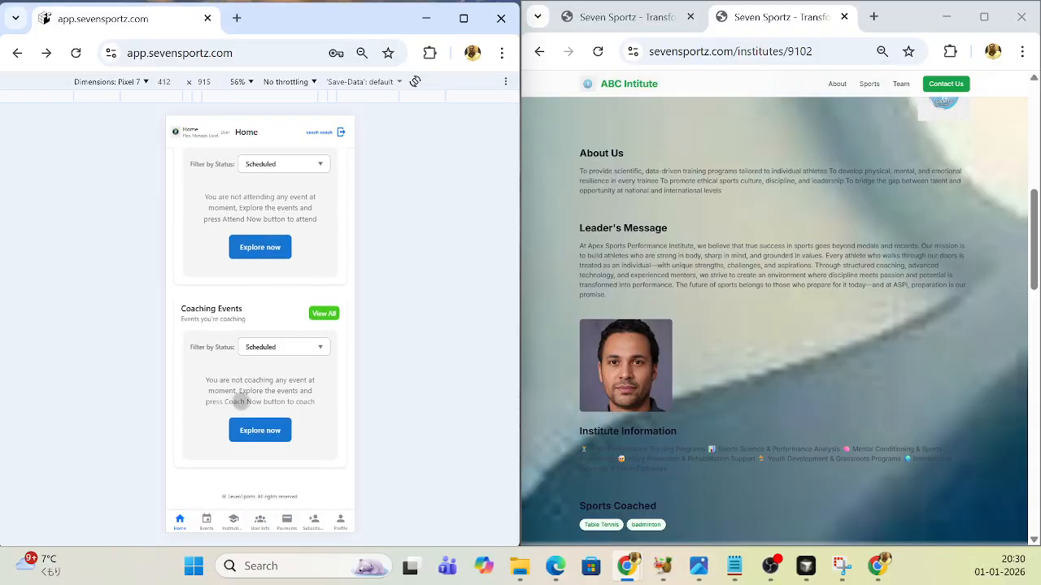
{"action": "left_click", "coordinate": [262, 433]}
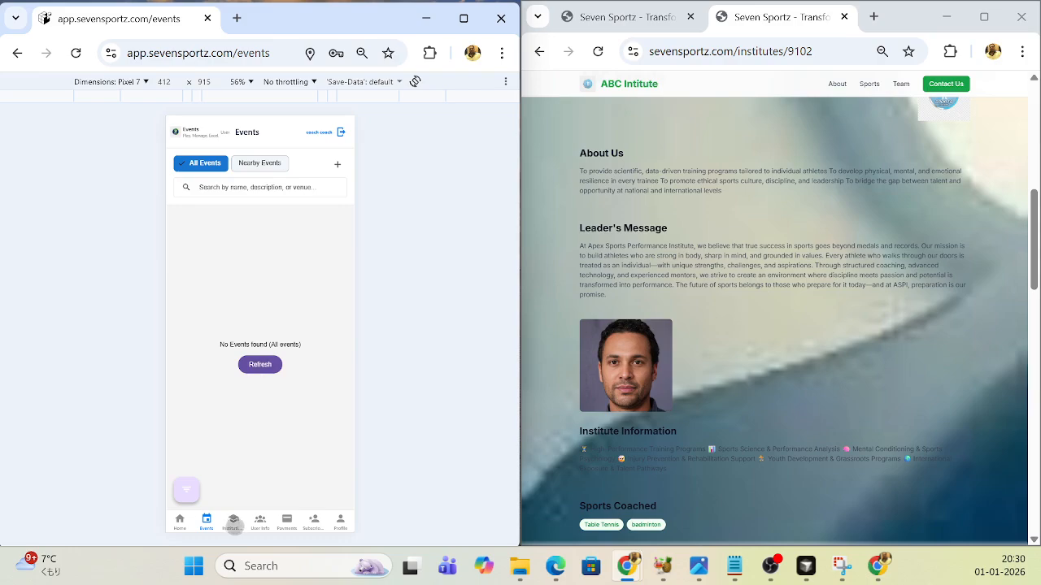
- Open the app's institutions list, locate the ABC Intitute entry, and highlight the web address of its public page
{"action": "scroll", "coordinate": [830, 322], "scroll_direction": "up", "scroll_amount": 4}
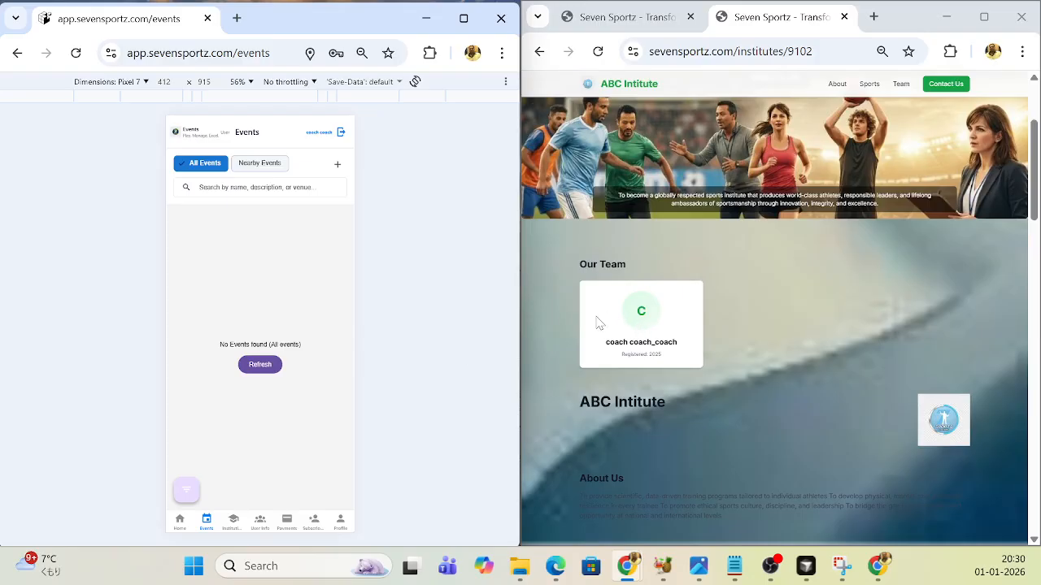
{"action": "scroll", "coordinate": [597, 322], "scroll_direction": "down", "scroll_amount": 1}
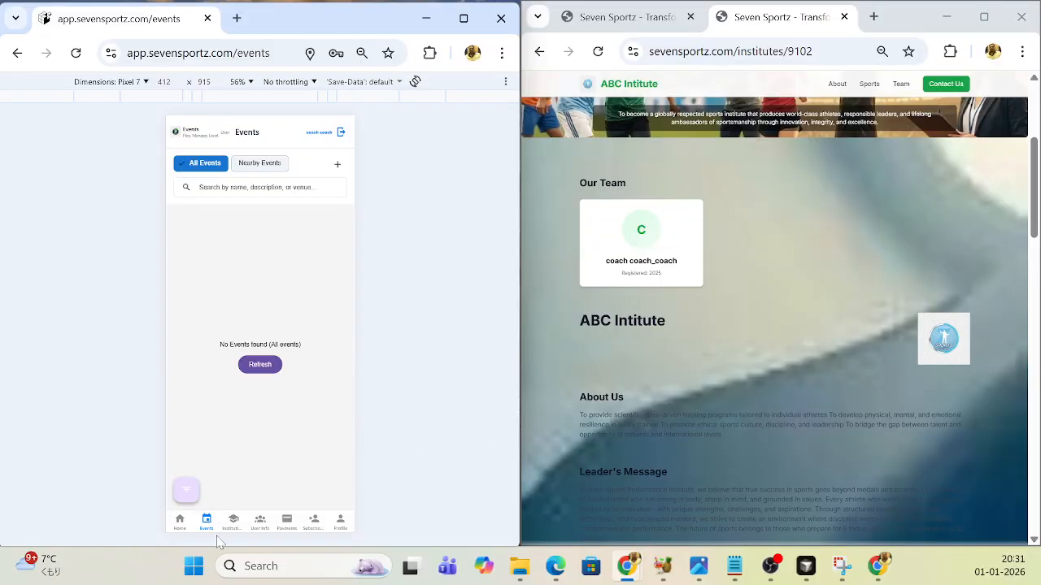
{"action": "left_click", "coordinate": [232, 523]}
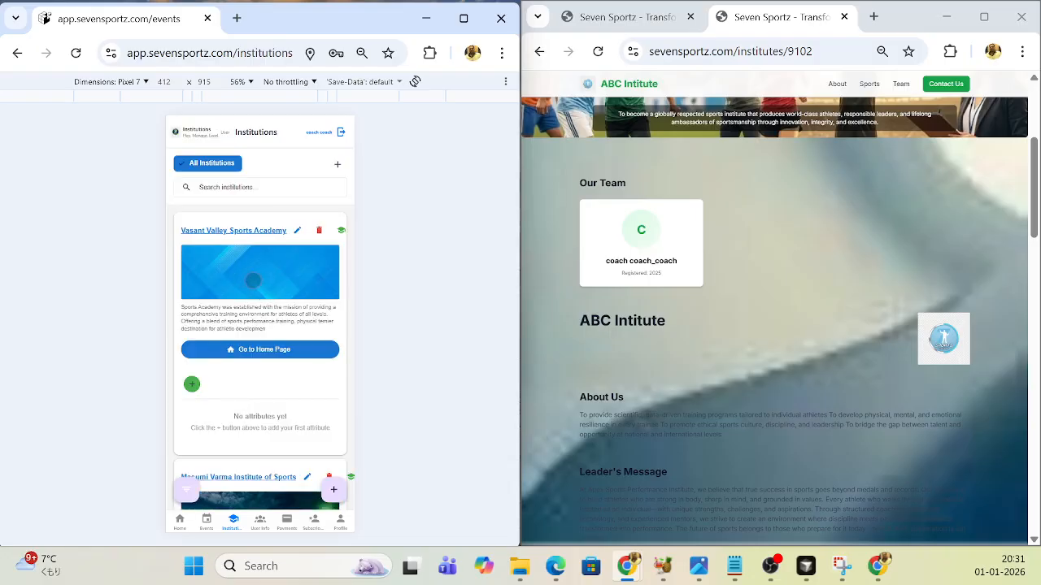
{"action": "scroll", "coordinate": [242, 279], "scroll_direction": "down", "scroll_amount": 3}
{"action": "scroll", "coordinate": [253, 279], "scroll_direction": "down", "scroll_amount": 5}
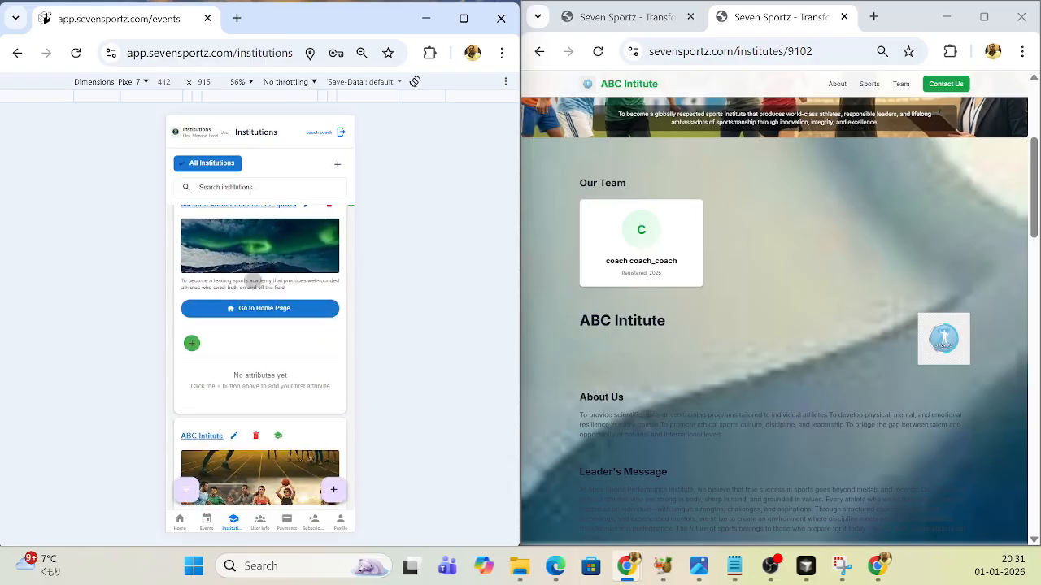
{"action": "scroll", "coordinate": [253, 281], "scroll_direction": "down", "scroll_amount": 1}
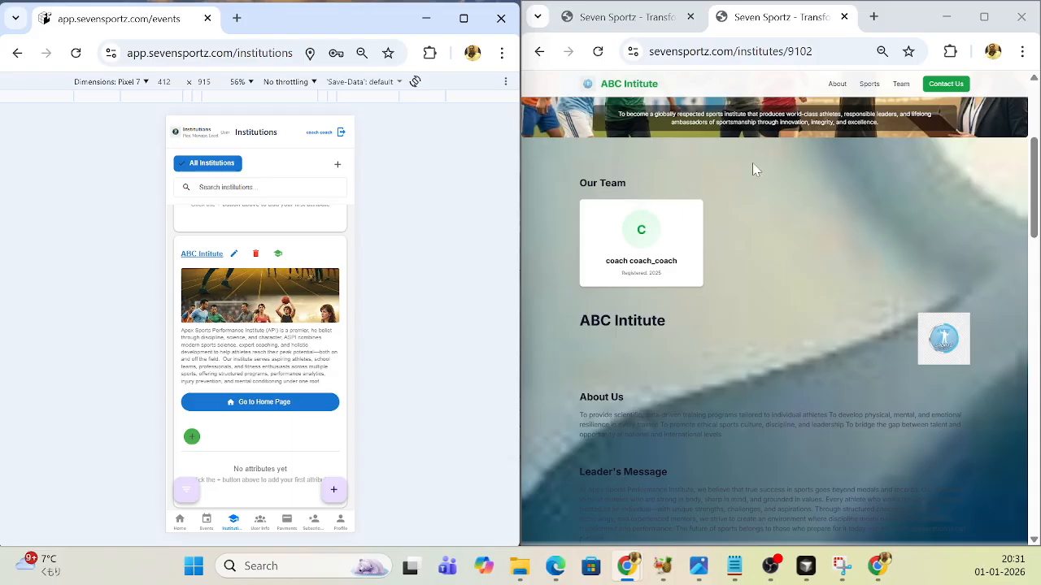
{"action": "left_click_drag", "start_coordinate": [816, 52], "coordinate": [645, 52]}
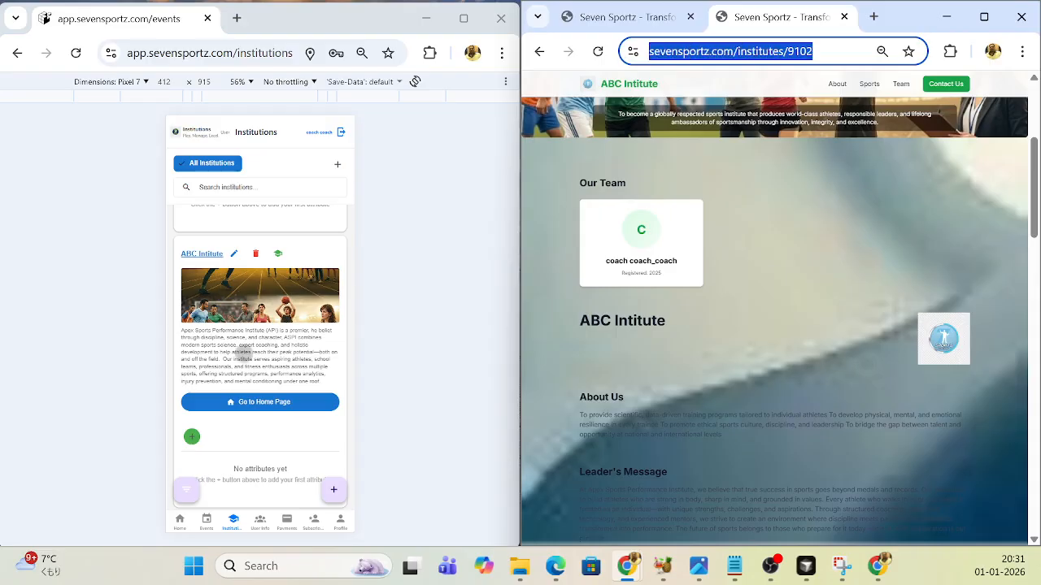
- Start creating a new institution from the institutions list and name it "Apex academy of sports"
{"action": "scroll", "coordinate": [244, 354], "scroll_direction": "down", "scroll_amount": 1}
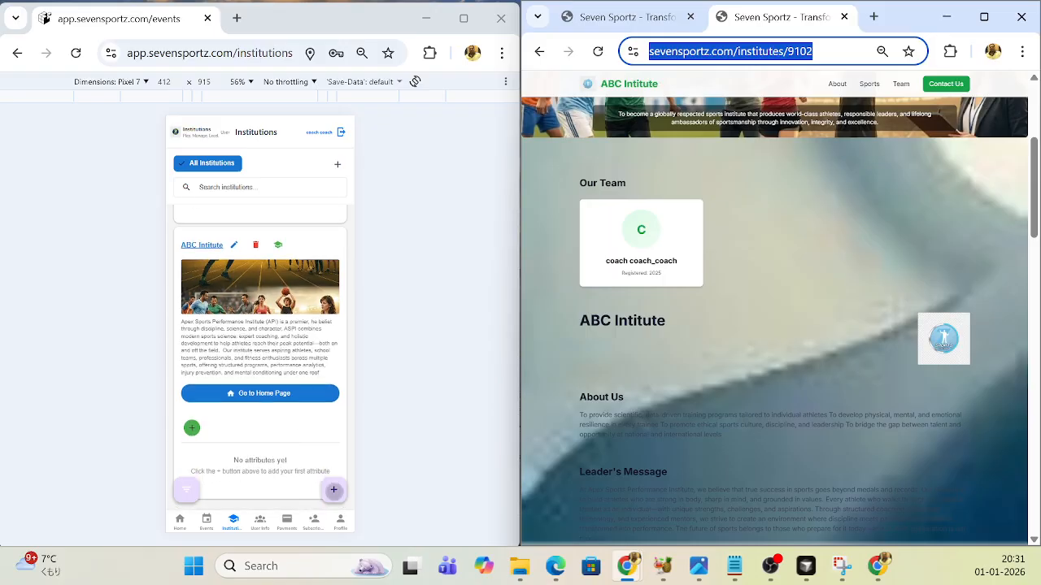
{"action": "left_click", "coordinate": [334, 489]}
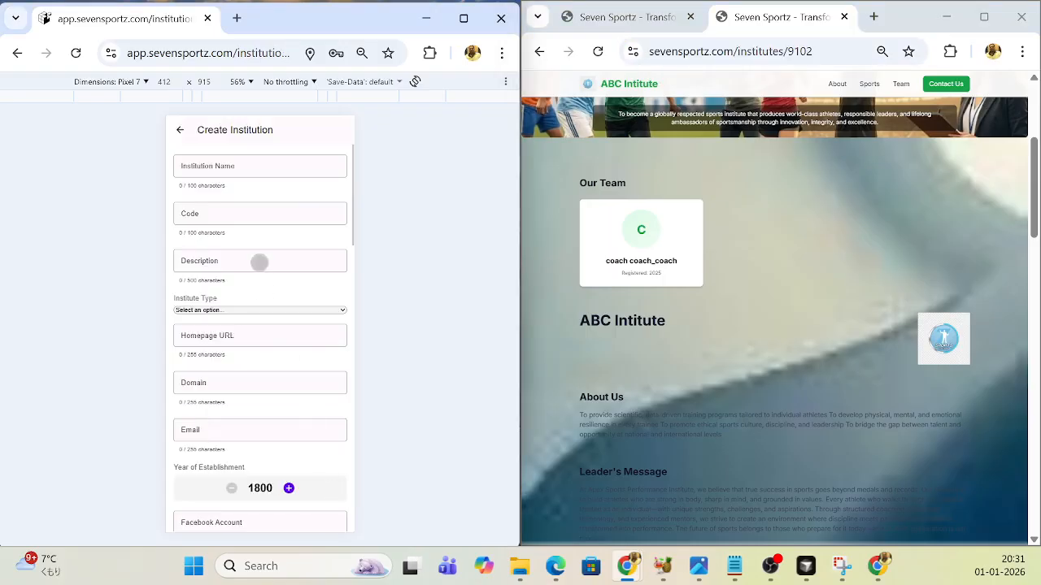
{"action": "left_click", "coordinate": [255, 165]}
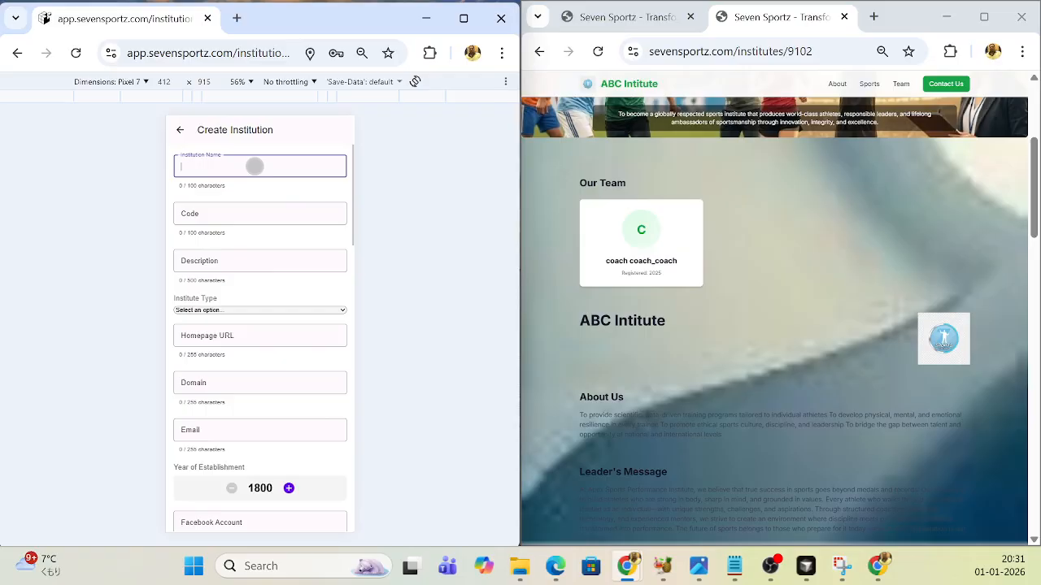
{"action": "type", "text": "a"}
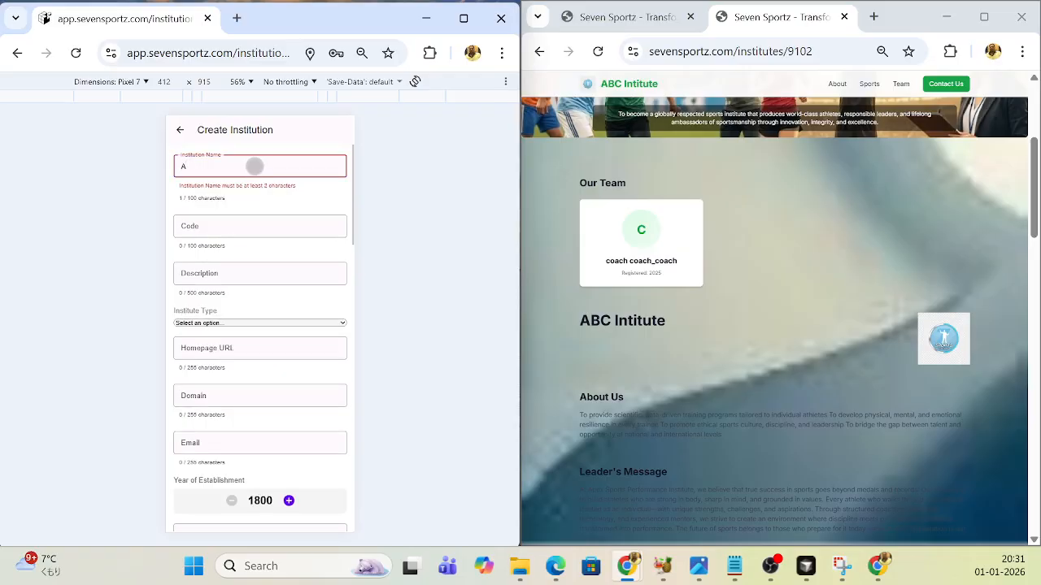
{"action": "key", "text": "BackSpace"}
{"action": "type", "text": "S"}
{"action": "key", "text": "BackSpace"}
{"action": "type", "text": "Ap"}
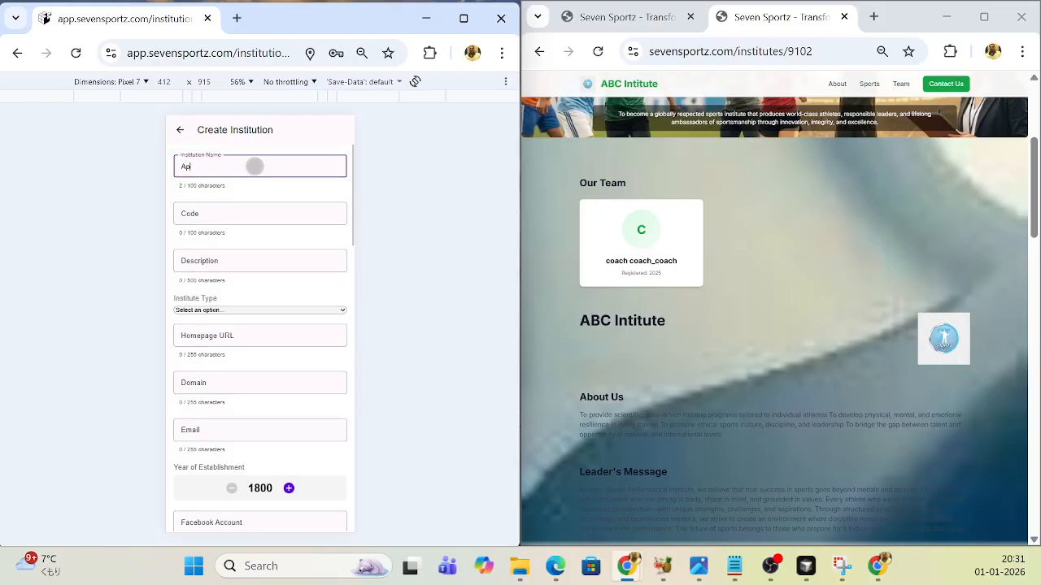
{"action": "type", "text": "ex academy of sports"}
- Set the institution code to 121212 and fill its description with the prepared text beginning "To become a globally respected sports institute"
{"action": "left_click", "coordinate": [253, 215]}
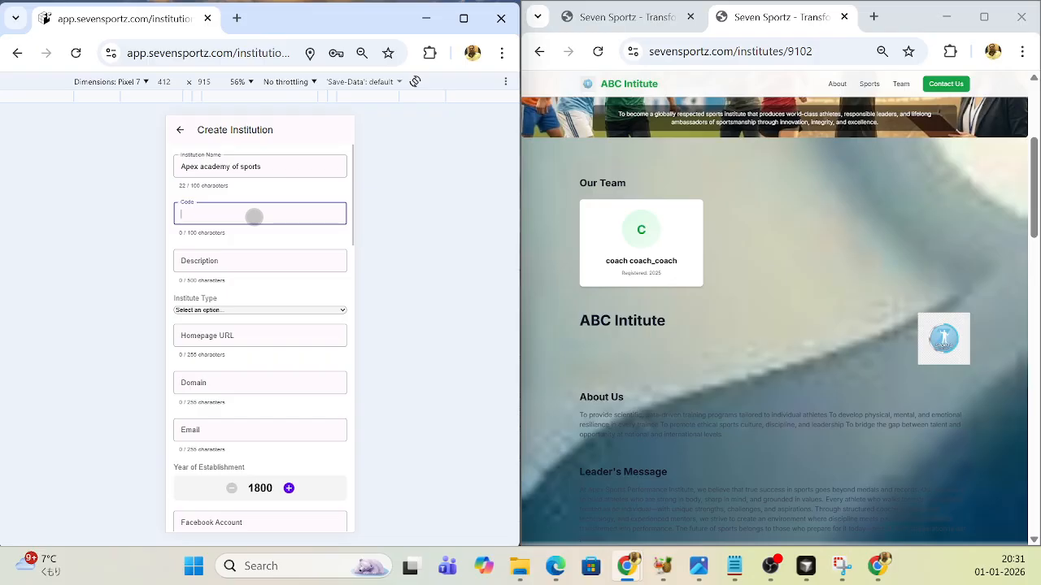
{"action": "type", "text": "121212"}
{"action": "left_click", "coordinate": [234, 261]}
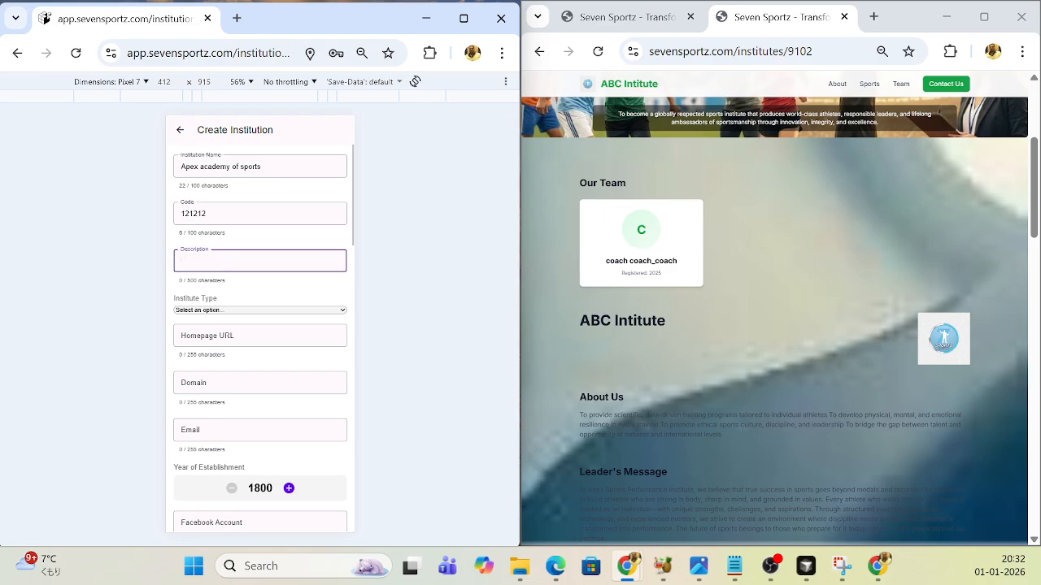
{"action": "key", "text": "super+d"}
{"action": "key", "text": "super+d"}
{"action": "key", "text": "super+d"}
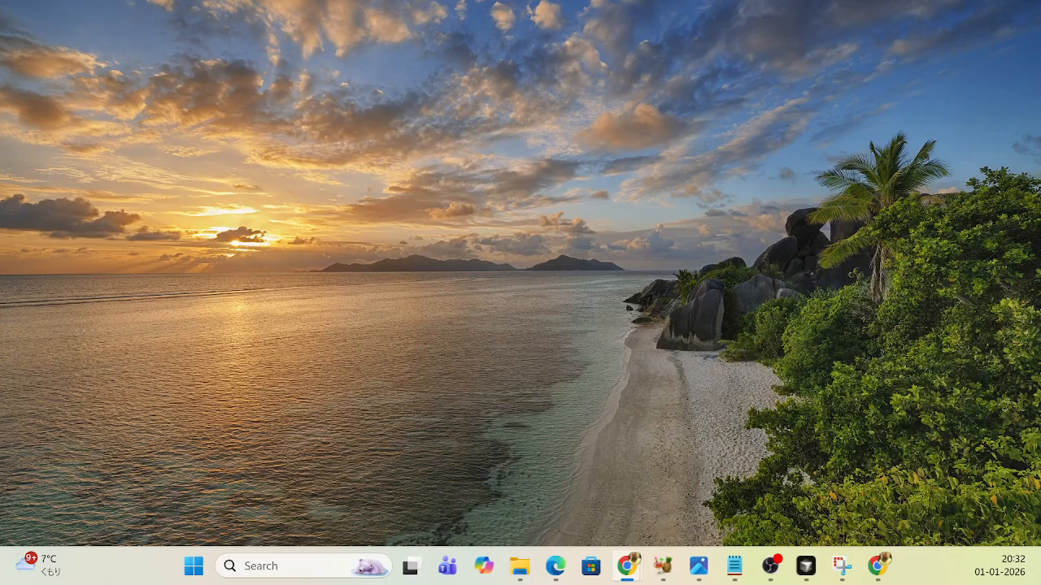
{"action": "key", "text": "super+d"}
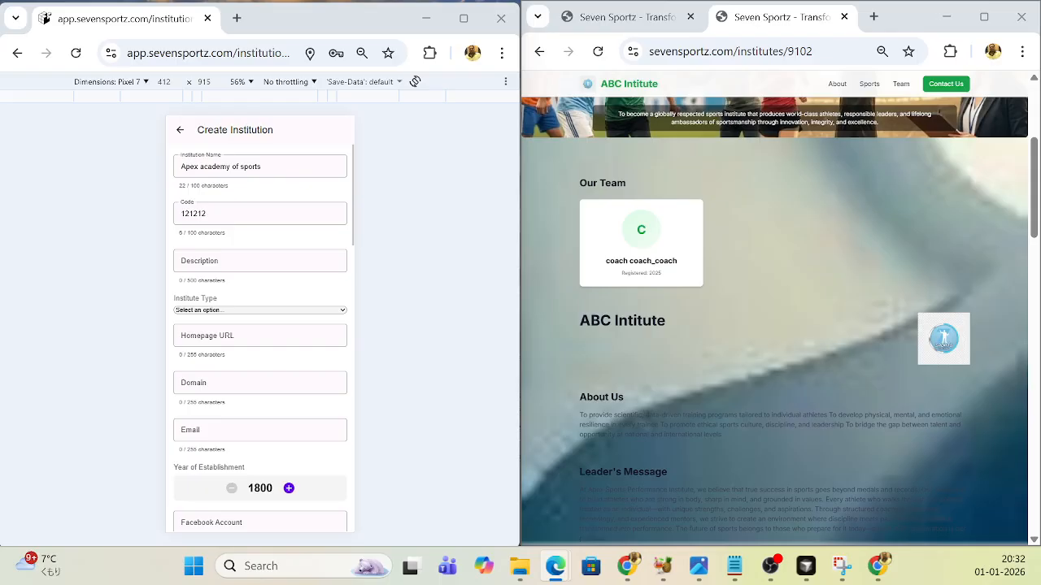
{"action": "left_click", "coordinate": [230, 260]}
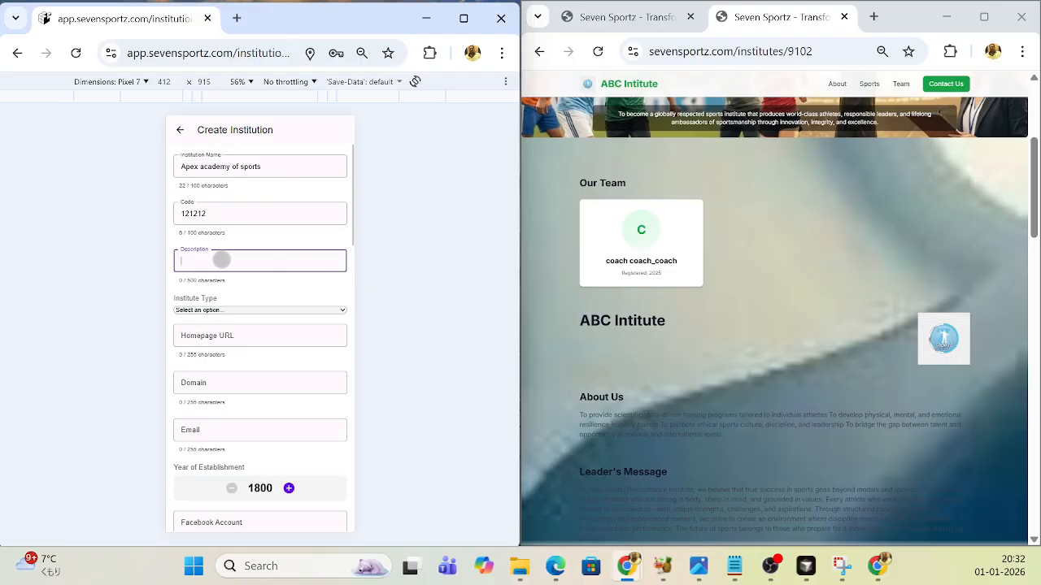
{"action": "type", "text": "To become a globally respected sports institute that produces world-class athletes, responsible leaders, and lifelong ambassadors of sportsmanship through innovation, integrity, and excellence."}
{"action": "left_click", "coordinate": [222, 340]}
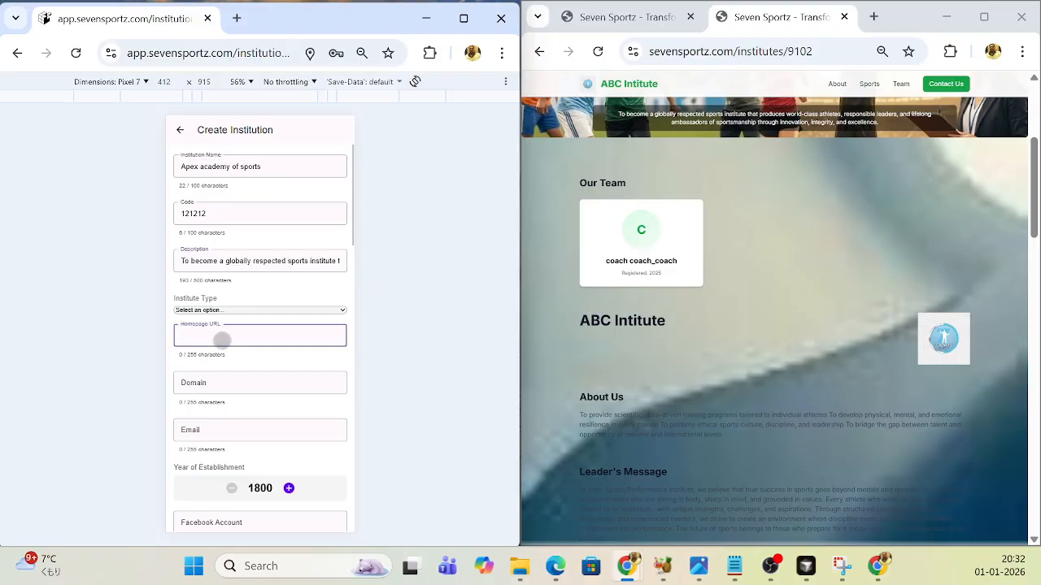
{"action": "type", "text": "www.google.com"}
{"action": "left_click", "coordinate": [231, 380]}
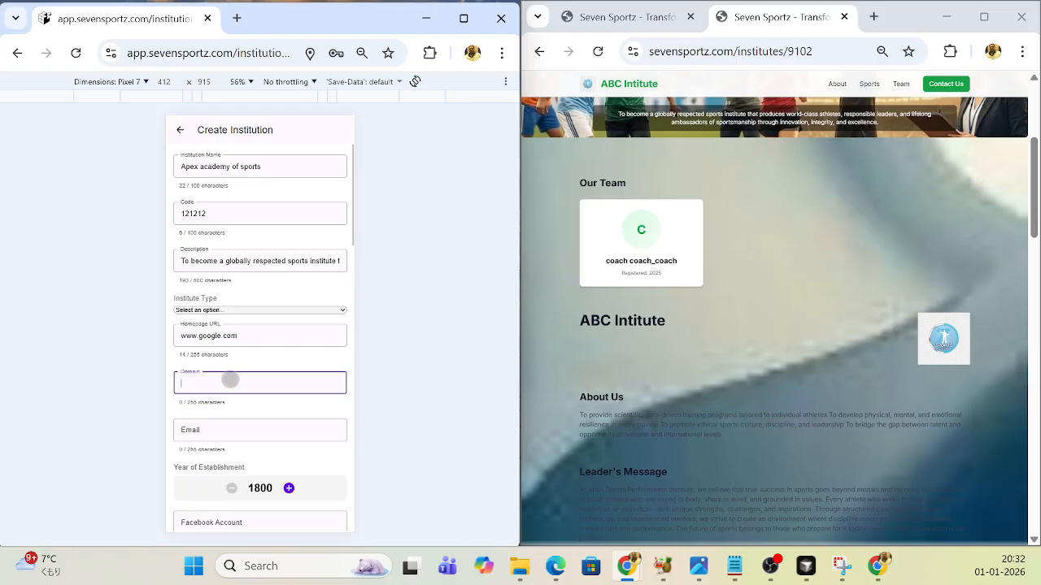
{"action": "type", "text": "www.apex.com"}
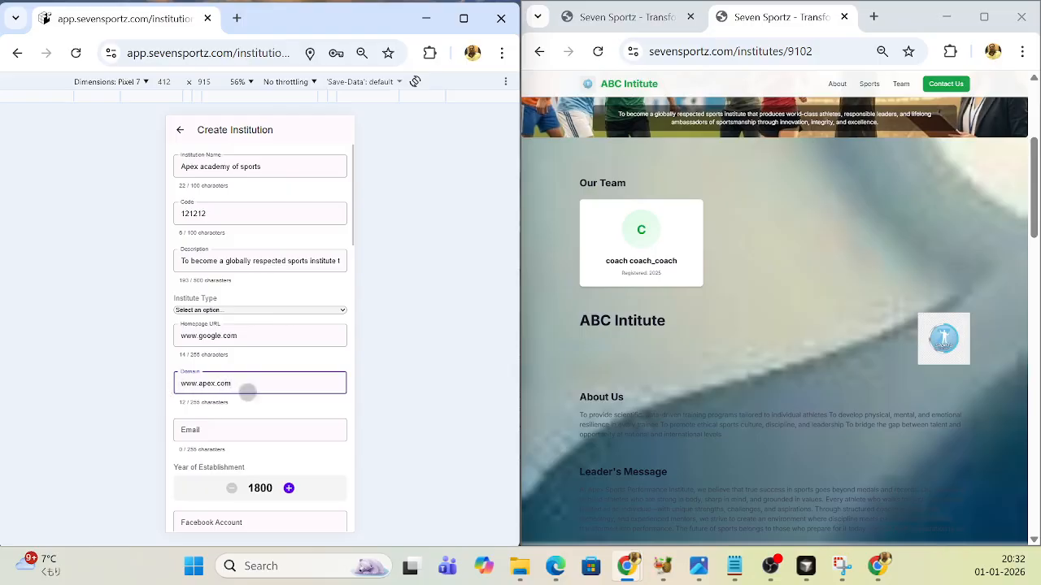
- Fill in the institution's contact e-mail address
{"action": "scroll", "coordinate": [284, 386], "scroll_direction": "down", "scroll_amount": 1}
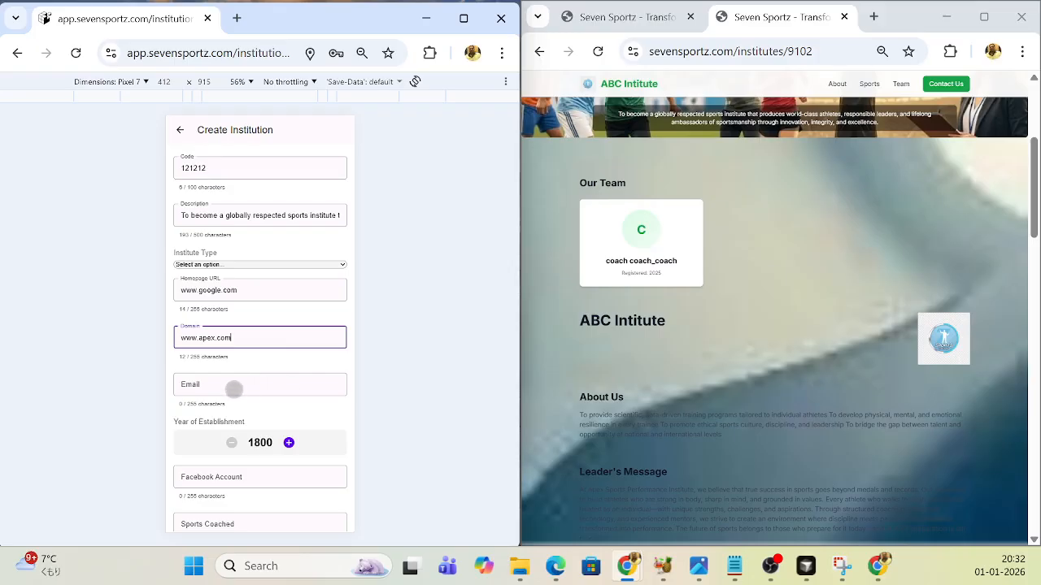
{"action": "left_click", "coordinate": [234, 387]}
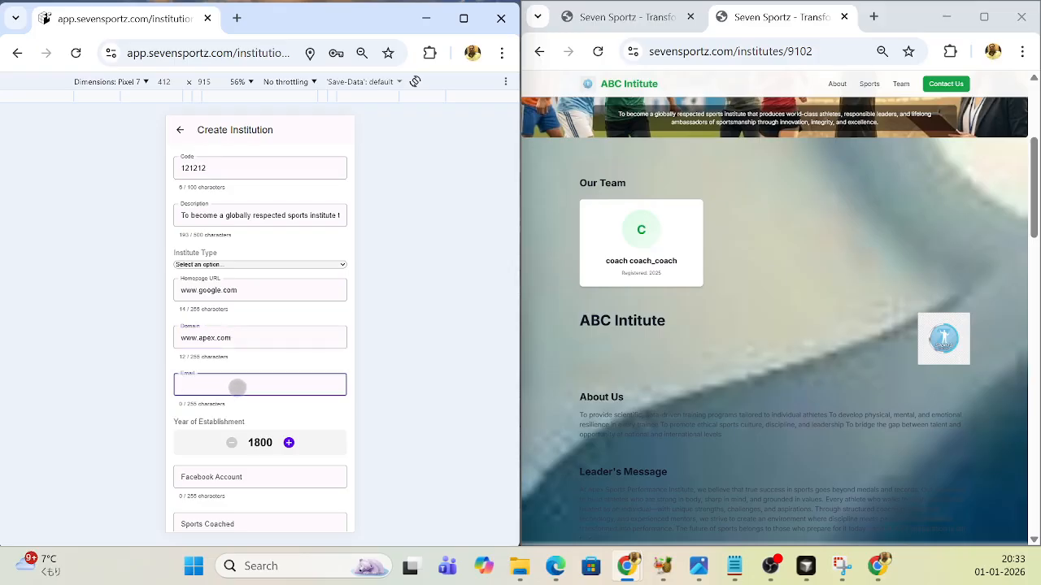
{"action": "type", "text": "aas"}
{"action": "key", "text": "BackSpace"}
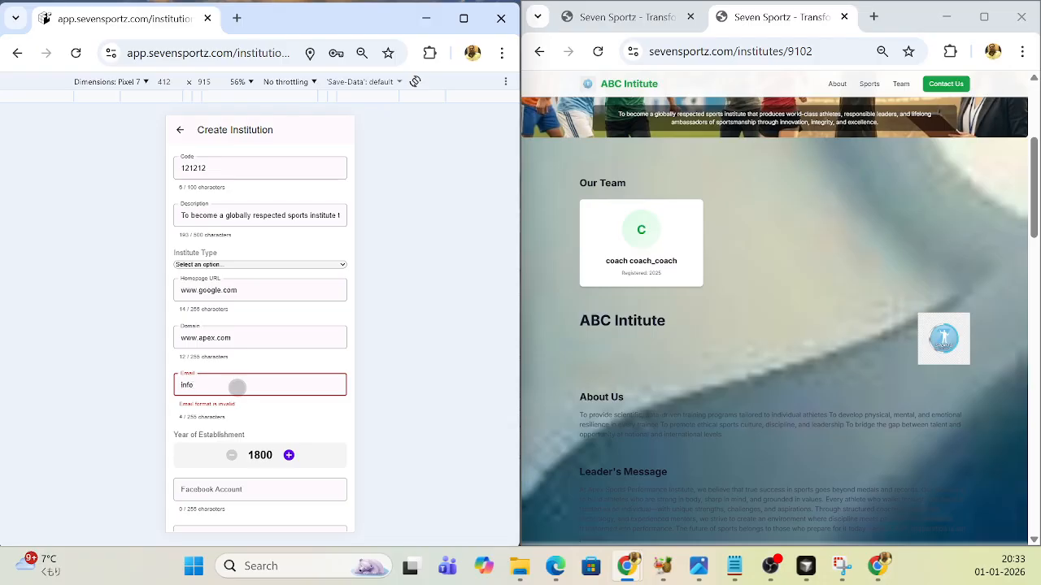
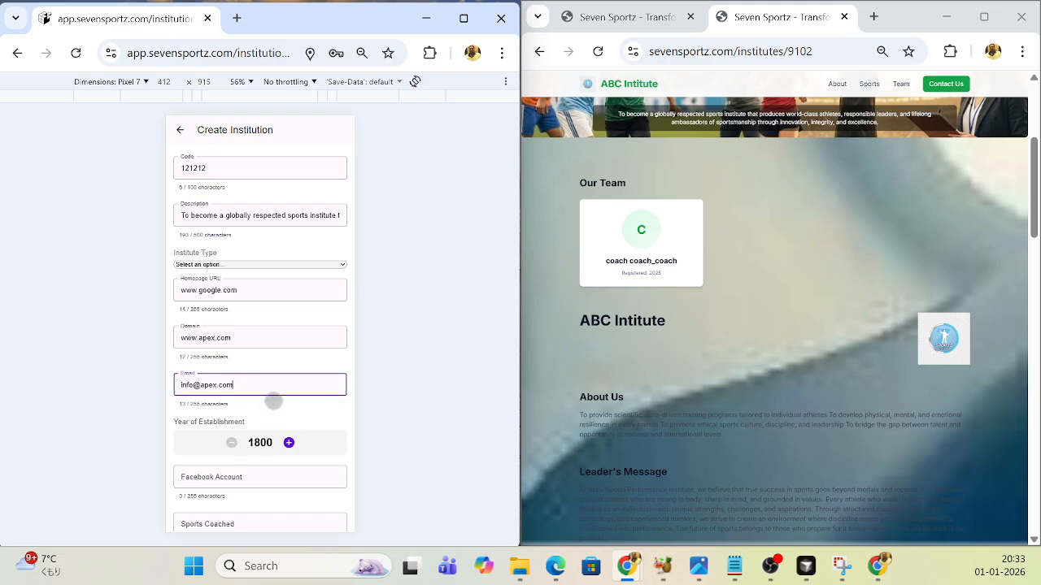
- Set the Facebook account to facebook.com and enter "tt, badminton" as the sports coached
{"action": "scroll", "coordinate": [278, 385], "scroll_direction": "down", "scroll_amount": 1}
{"action": "scroll", "coordinate": [244, 391], "scroll_direction": "down", "scroll_amount": 2}
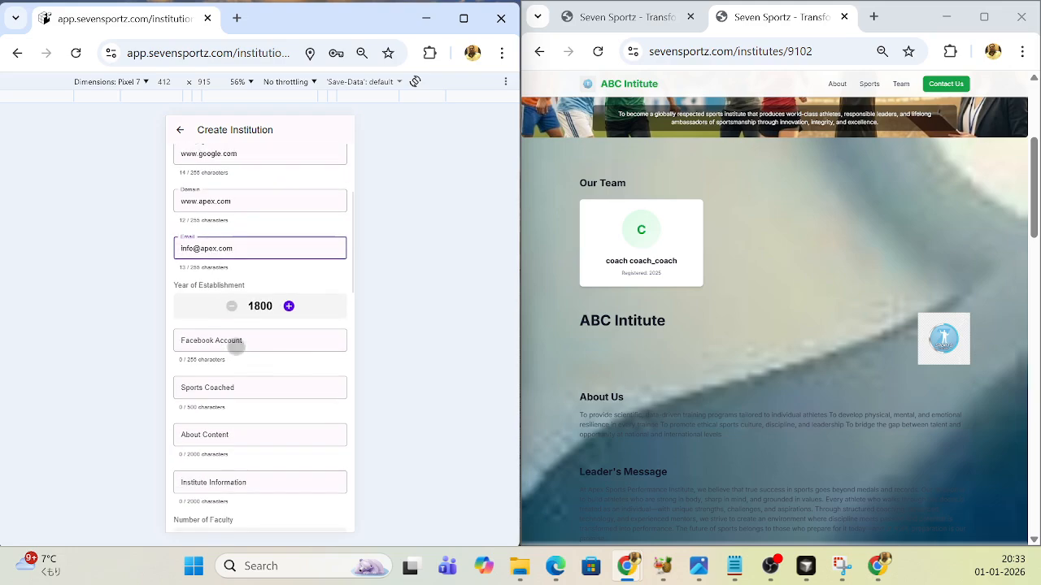
{"action": "left_click", "coordinate": [234, 344]}
{"action": "type", "text": "faceb"}
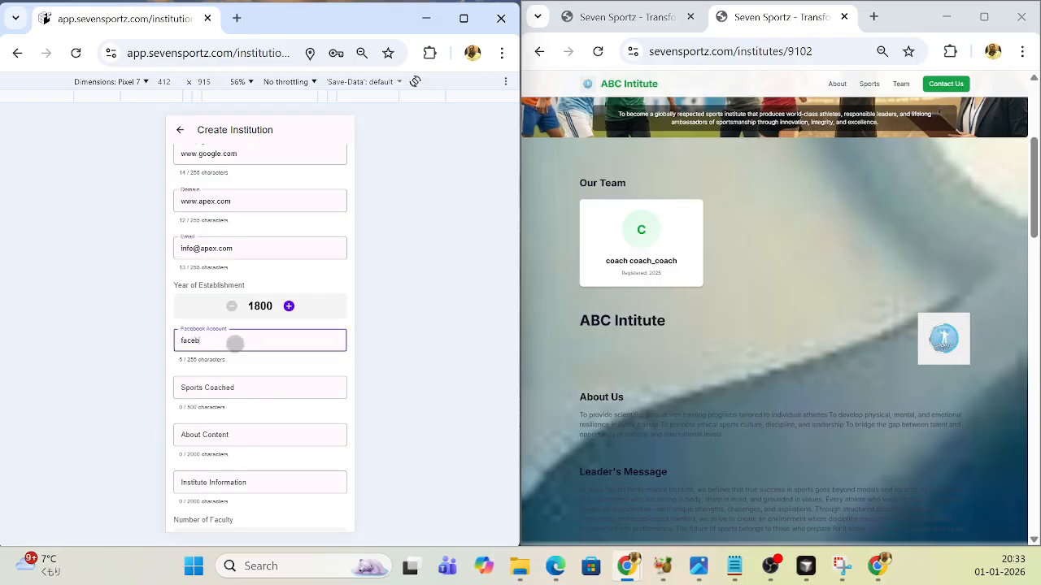
{"action": "type", "text": "ook.com"}
{"action": "left_click", "coordinate": [230, 387]}
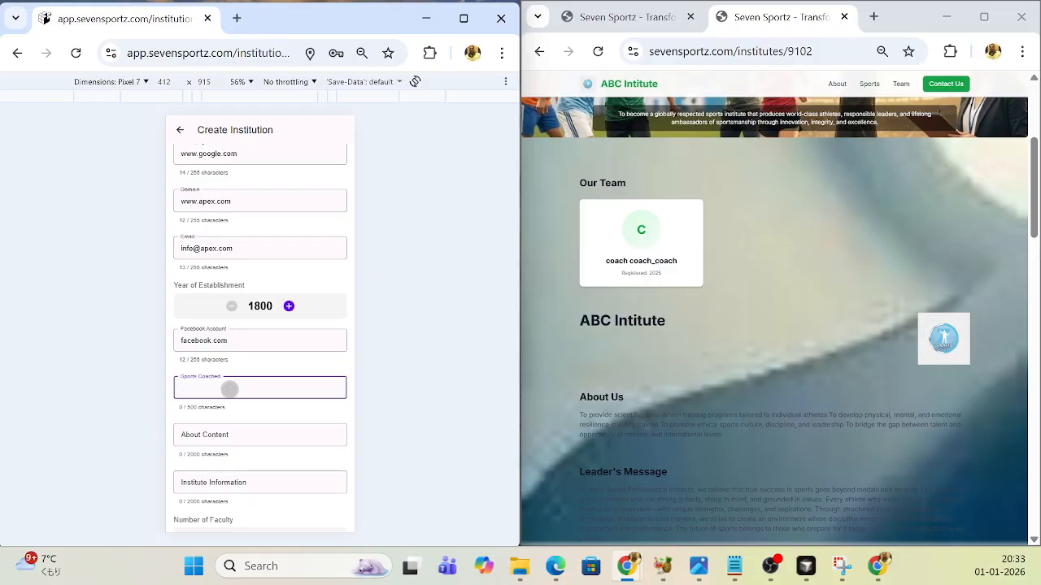
{"action": "type", "text": "tt, badminton"}
- Fill the About Content with the prepared paragraph beginning "Apex Sports Performance Institute (ASPI)"
{"action": "left_click", "coordinate": [219, 434]}
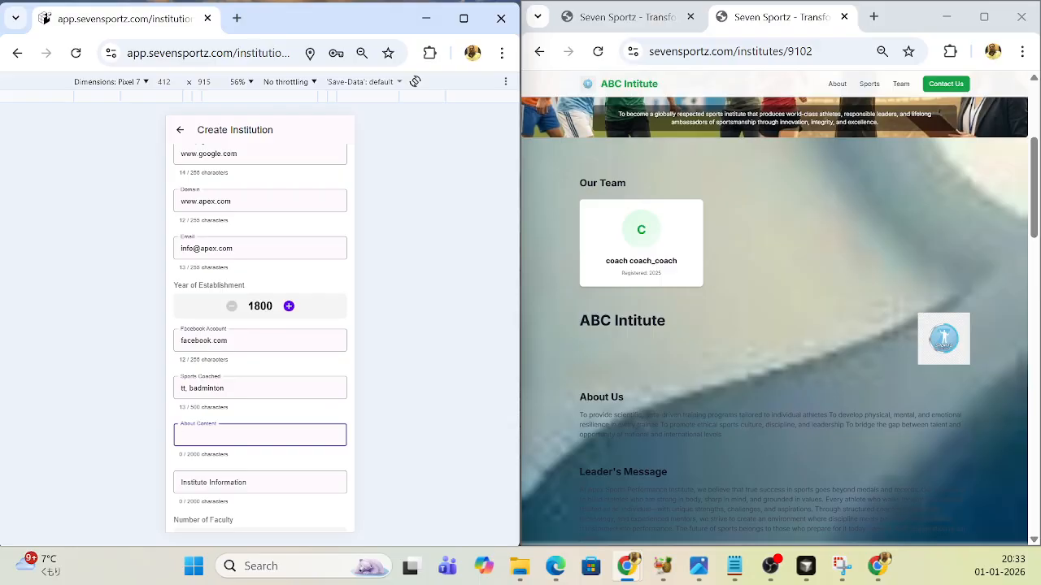
{"action": "key", "text": "alt+Tab"}
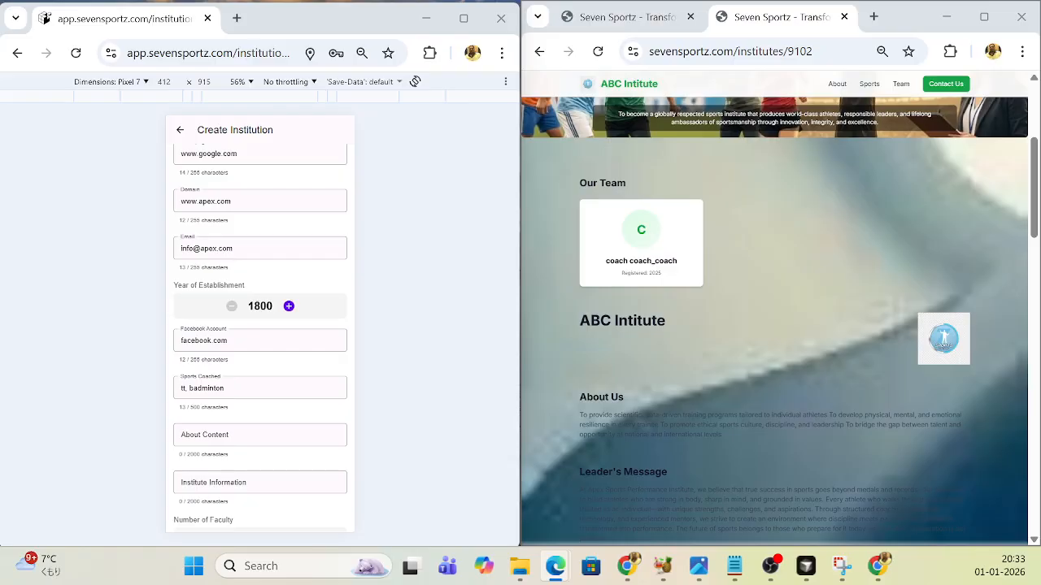
{"action": "left_click", "coordinate": [206, 432]}
{"action": "key", "text": "ctrl+v"}
- Fill Institute Information with the prepared "To become a globally respected sports institute" text and set the number of faculty to 8
{"action": "scroll", "coordinate": [260, 423], "scroll_direction": "down", "scroll_amount": 2}
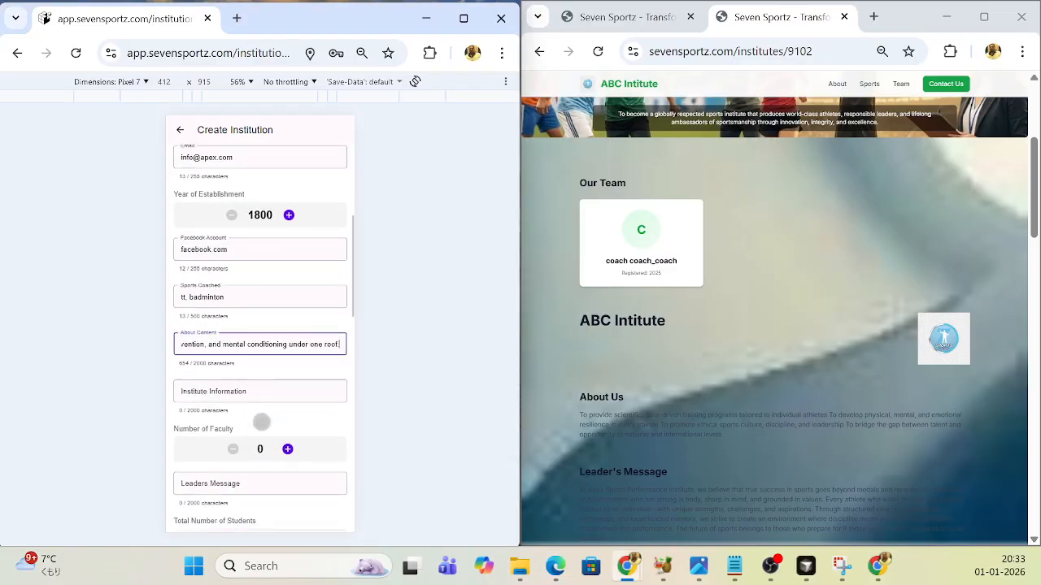
{"action": "left_click", "coordinate": [274, 388]}
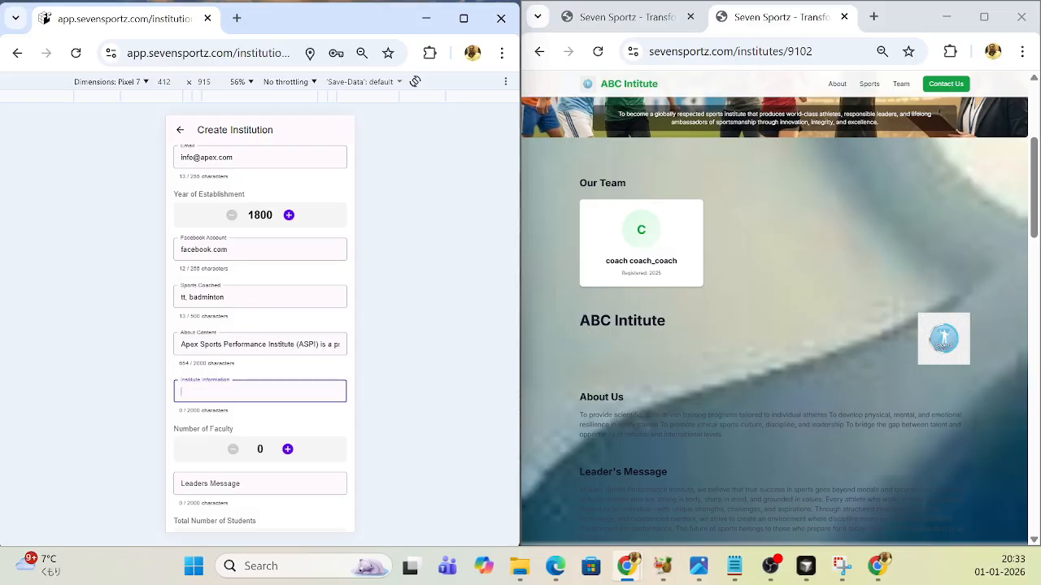
{"action": "key", "text": "alt+Tab"}
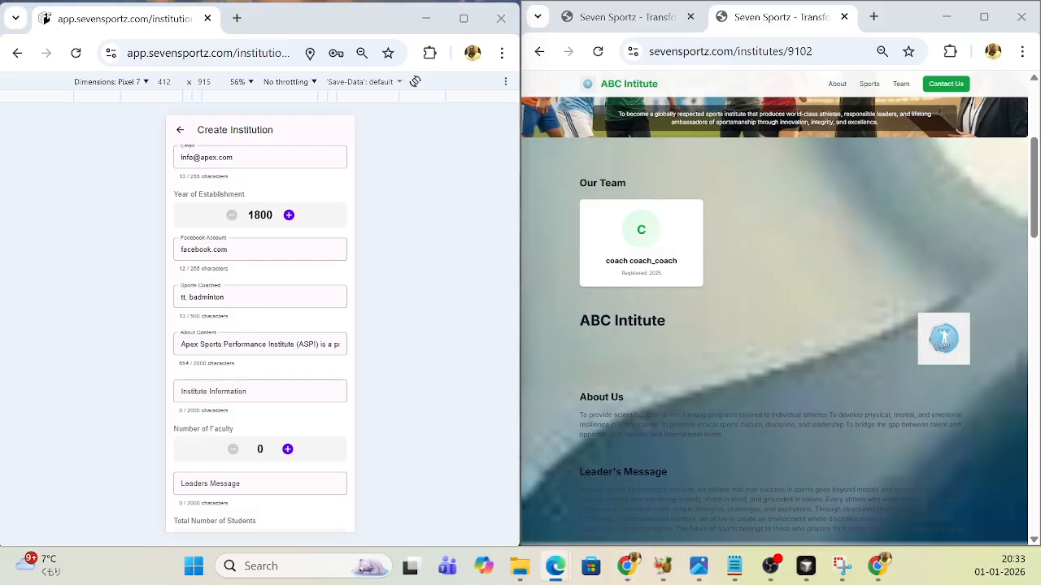
{"action": "left_click", "coordinate": [197, 395]}
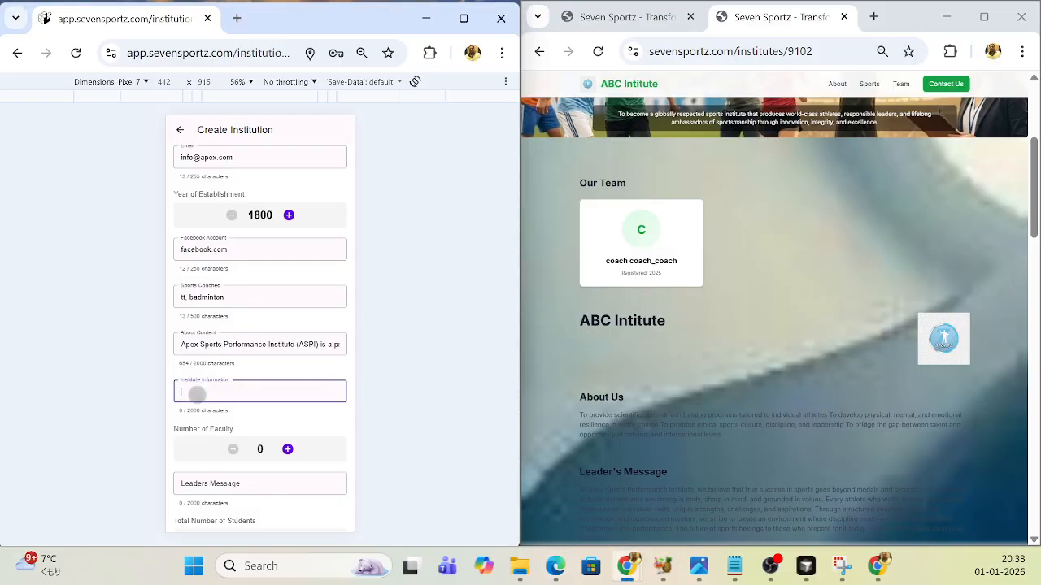
{"action": "type", "text": "To become a globally respected sports institute that produces world-class athletes, responsible leaders, and lifelong ambassadors of sportsmanship through innovation, integrity, and excellence."}
{"action": "left_click", "coordinate": [288, 449]}
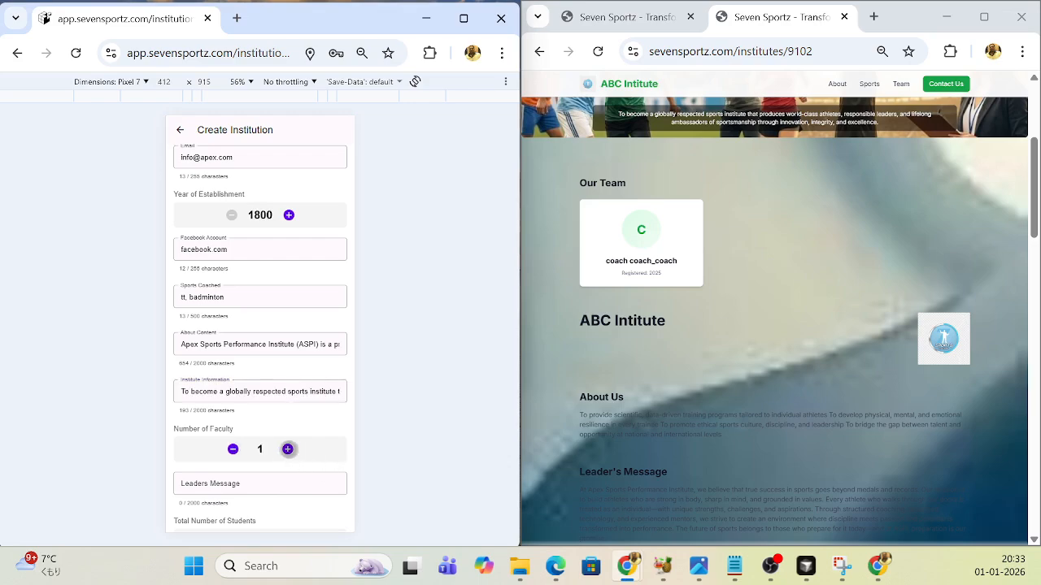
{"action": "left_click", "coordinate": [288, 448]}
{"action": "left_click", "coordinate": [288, 449]}
- Fill the Leaders Message with the prepared text beginning "At Apex Sports Performance Institute, we believe"
{"action": "scroll", "coordinate": [289, 444], "scroll_direction": "down", "scroll_amount": 1}
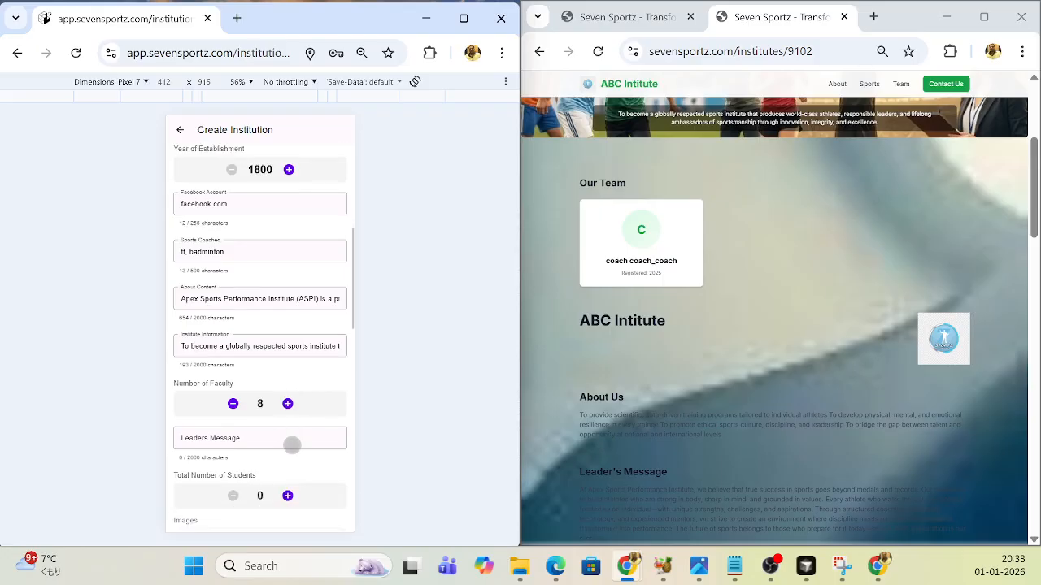
{"action": "scroll", "coordinate": [292, 444], "scroll_direction": "down", "scroll_amount": 1}
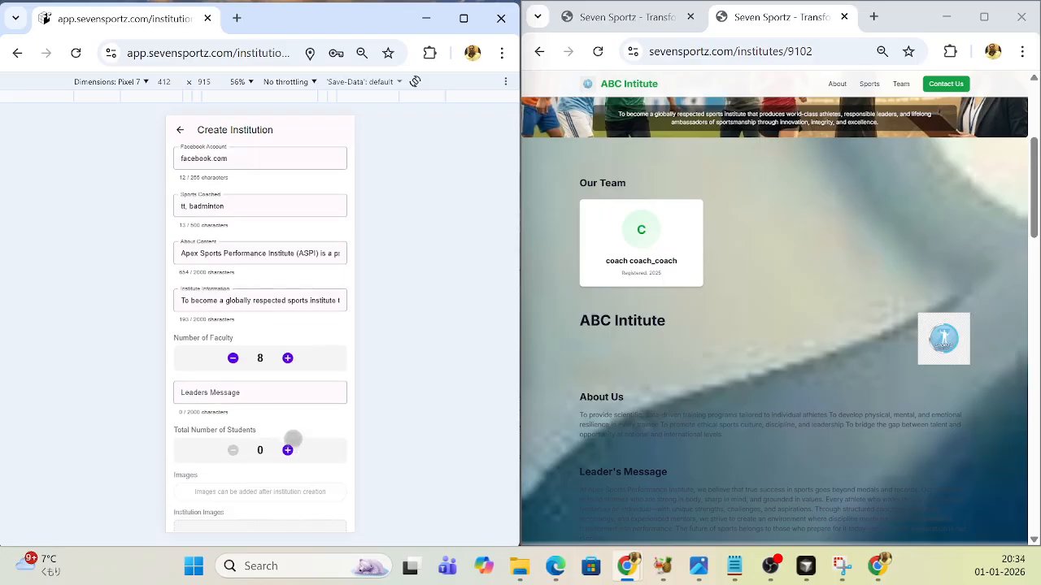
{"action": "left_click", "coordinate": [253, 392]}
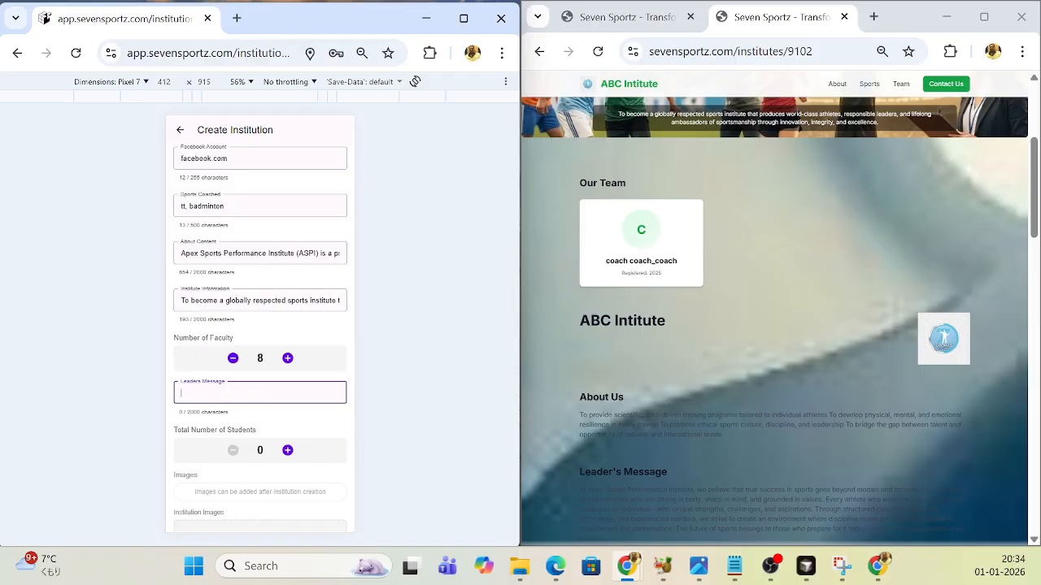
{"action": "key", "text": "alt+Tab"}
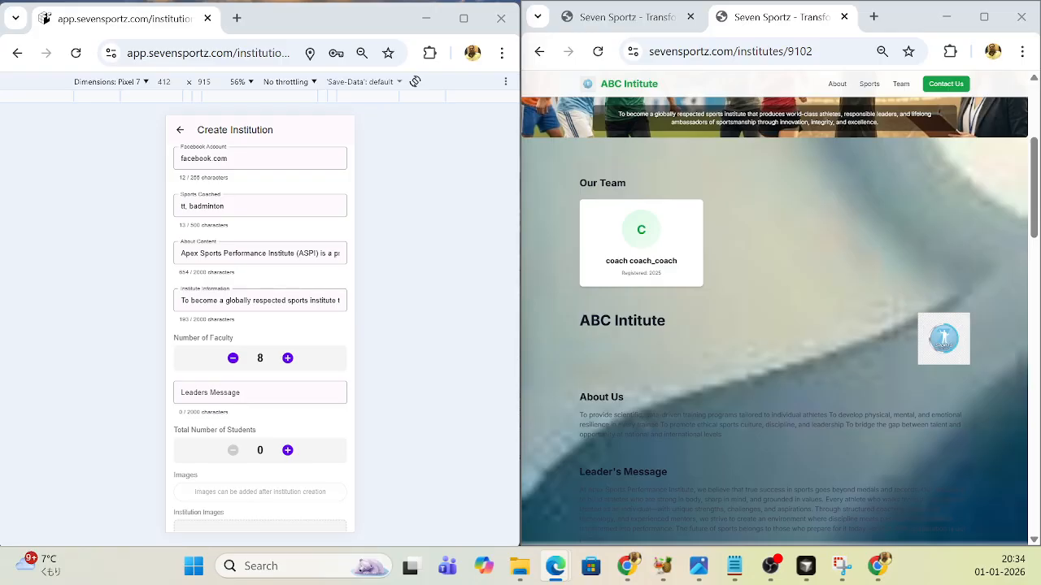
{"action": "left_click", "coordinate": [226, 398]}
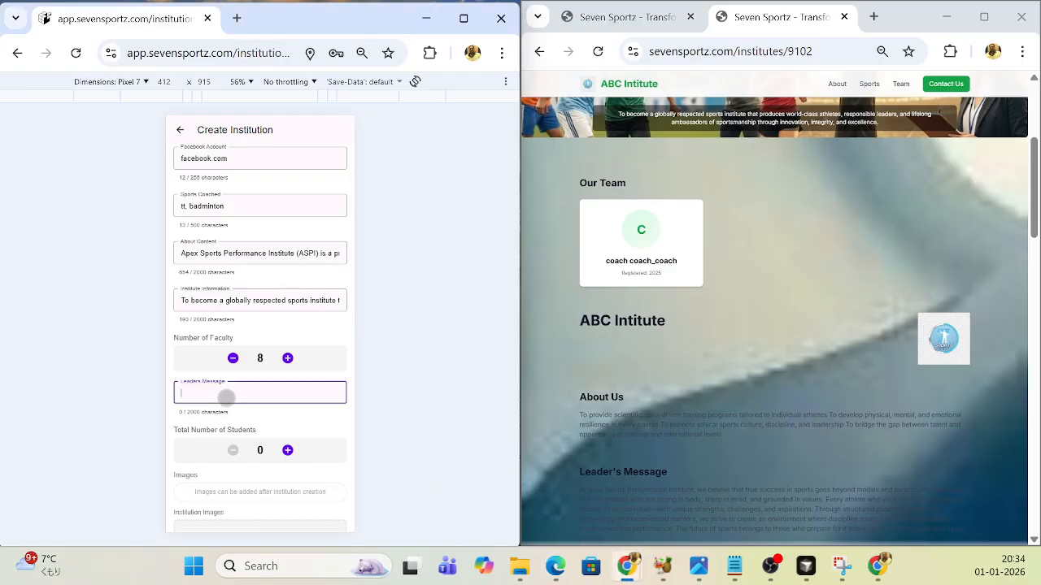
{"action": "key", "text": "ctrl+v"}
- Set the institution's total number of students to 9
{"action": "scroll", "coordinate": [306, 446], "scroll_direction": "down", "scroll_amount": 1}
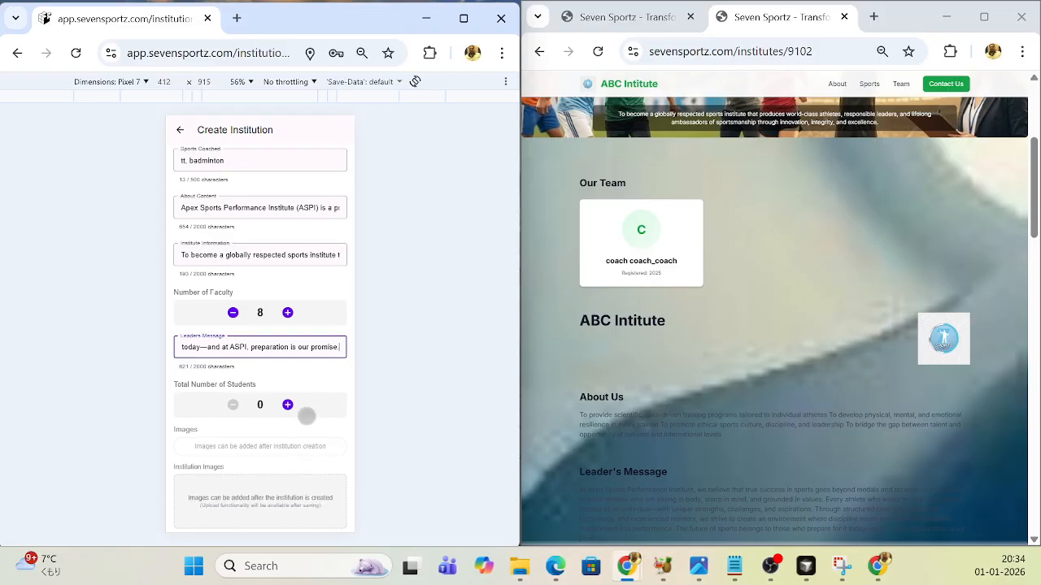
{"action": "left_click", "coordinate": [288, 404]}
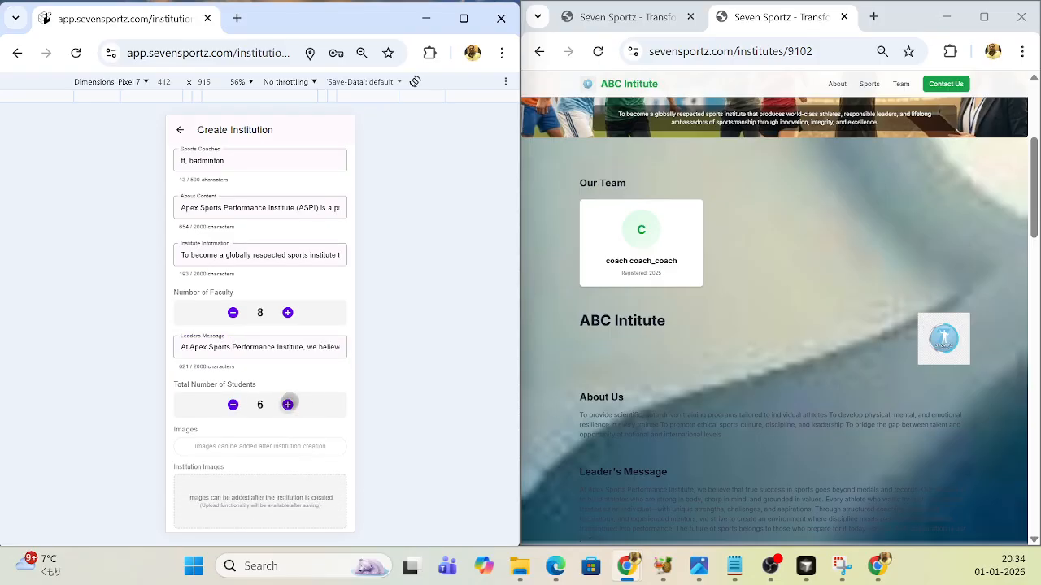
{"action": "scroll", "coordinate": [316, 438], "scroll_direction": "down", "scroll_amount": 5}
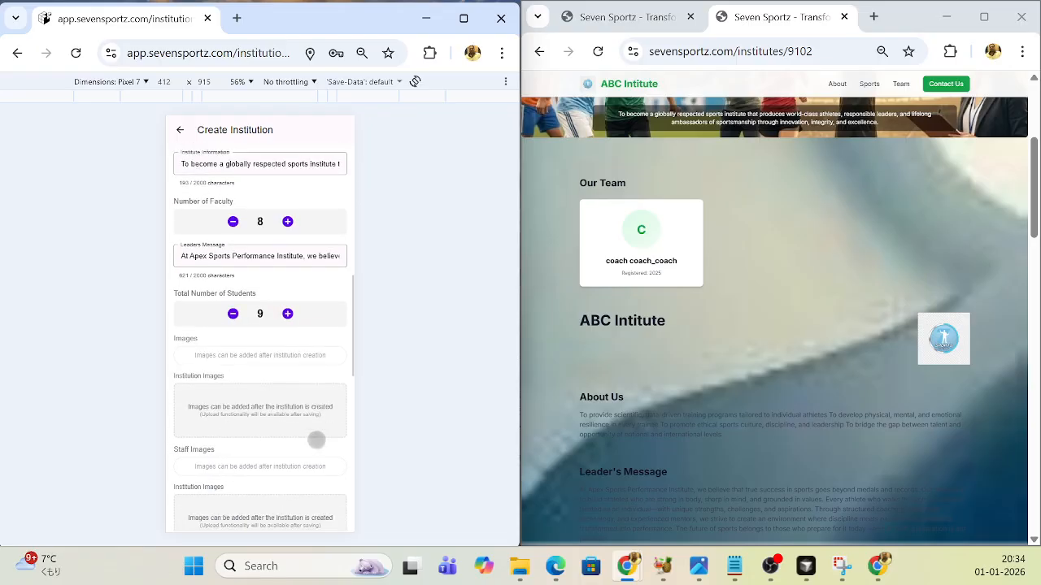
- Set the institution's address country to India and enter its postal code
{"action": "scroll", "coordinate": [316, 439], "scroll_direction": "down", "scroll_amount": 6}
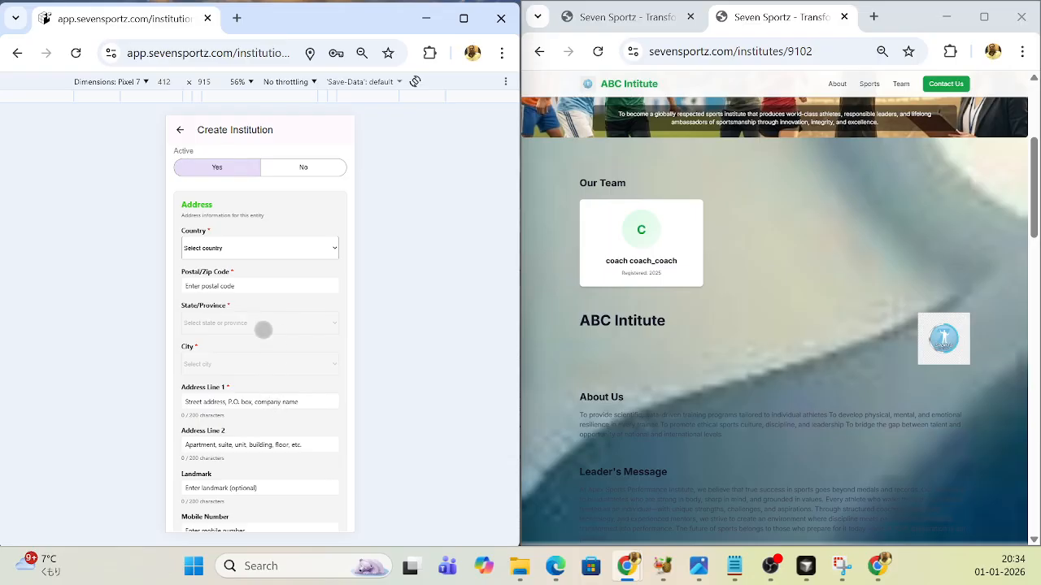
{"action": "scroll", "coordinate": [268, 338], "scroll_direction": "up", "scroll_amount": 1}
{"action": "scroll", "coordinate": [301, 357], "scroll_direction": "up", "scroll_amount": 2}
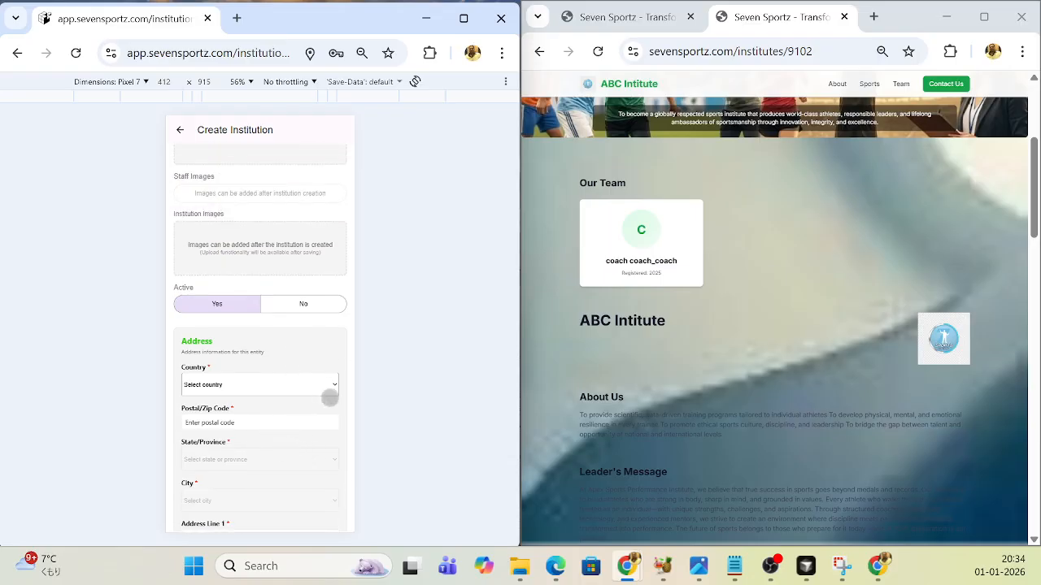
{"action": "left_click", "coordinate": [332, 387]}
{"action": "left_click", "coordinate": [200, 366]}
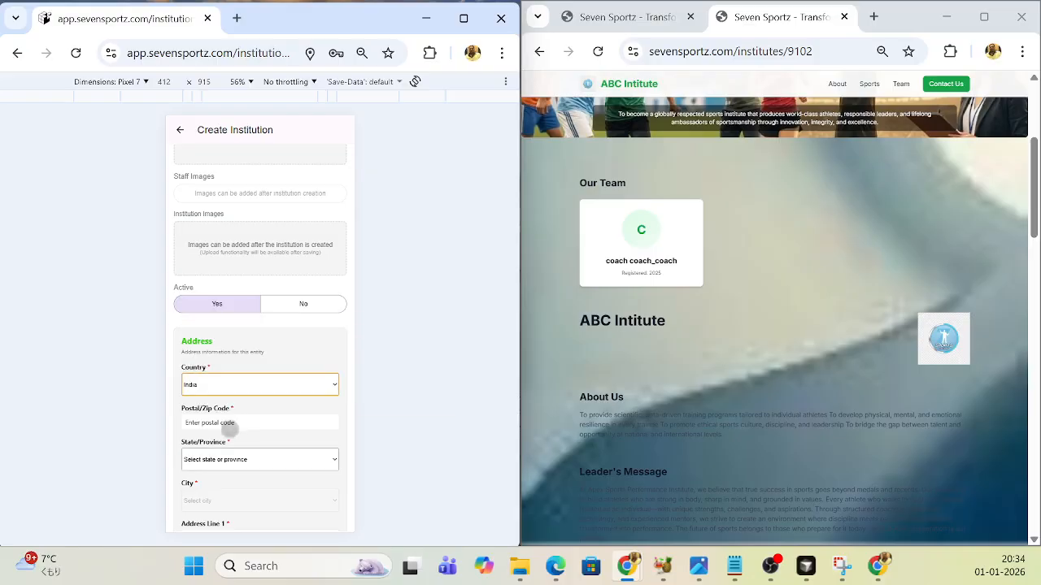
{"action": "left_click", "coordinate": [221, 423]}
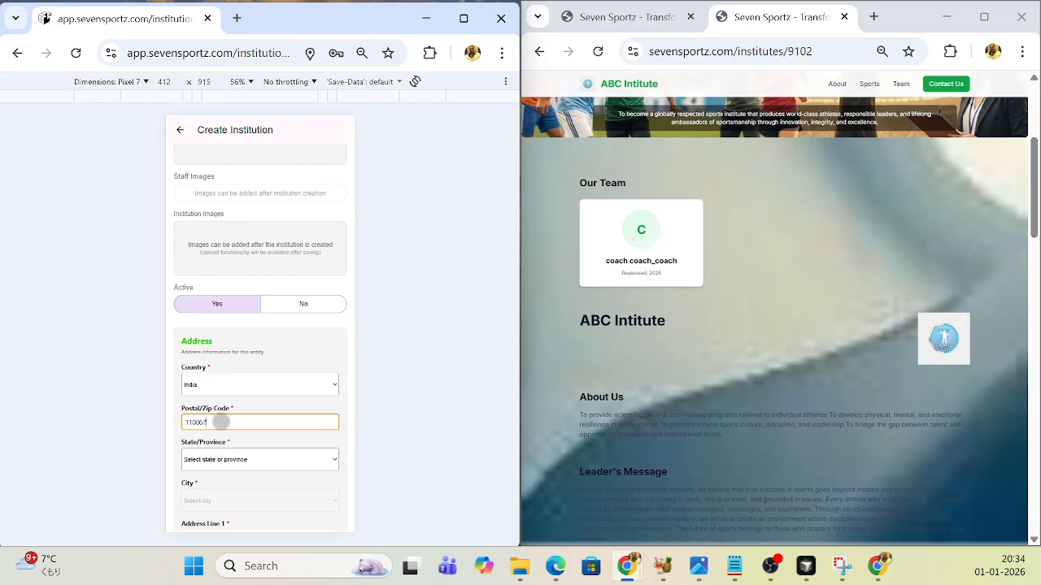
{"action": "type", "text": "110067"}
- Choose Delhi as the institution's state and New Delhi as its city
{"action": "scroll", "coordinate": [294, 463], "scroll_direction": "down", "scroll_amount": 1}
{"action": "left_click", "coordinate": [292, 454]}
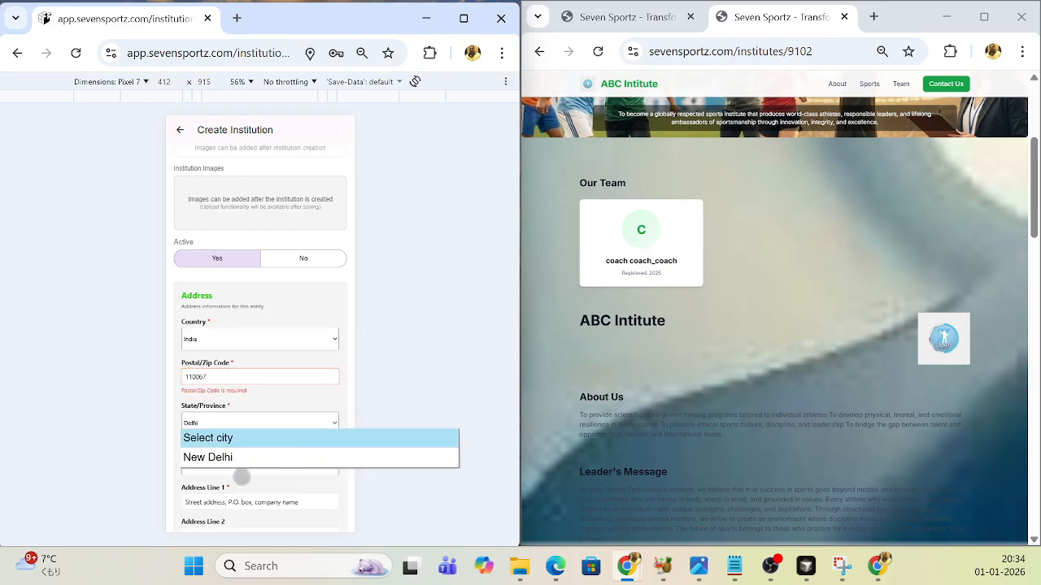
{"action": "left_click", "coordinate": [215, 458]}
{"action": "scroll", "coordinate": [293, 455], "scroll_direction": "down", "scroll_amount": 2}
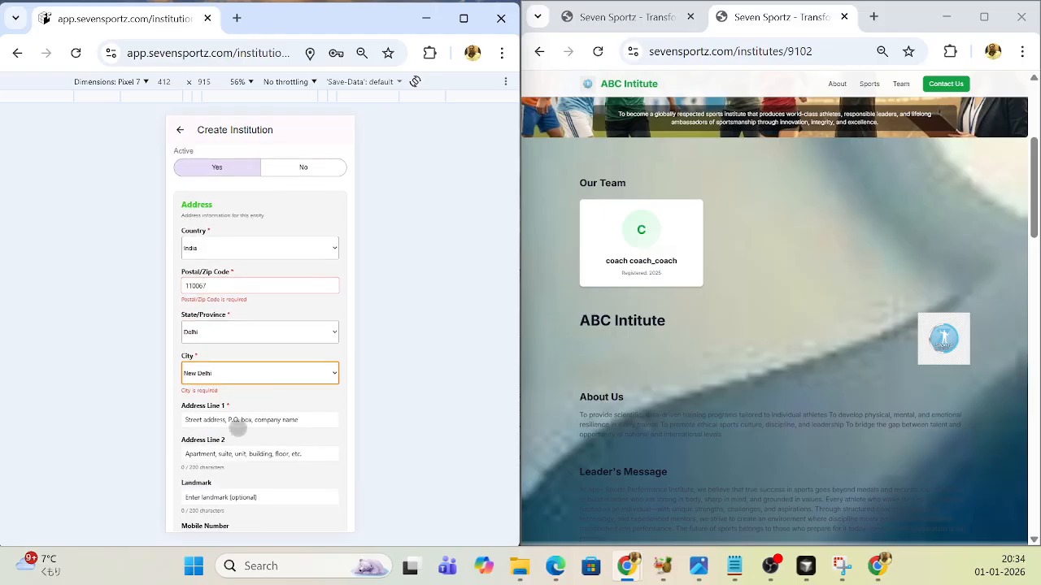
- Enter the dummy text "sdfadsfdasf" in Address Line 1
{"action": "left_click", "coordinate": [237, 422]}
{"action": "type", "text": "sdfadsfdasf"}
{"action": "left_click", "coordinate": [242, 463]}
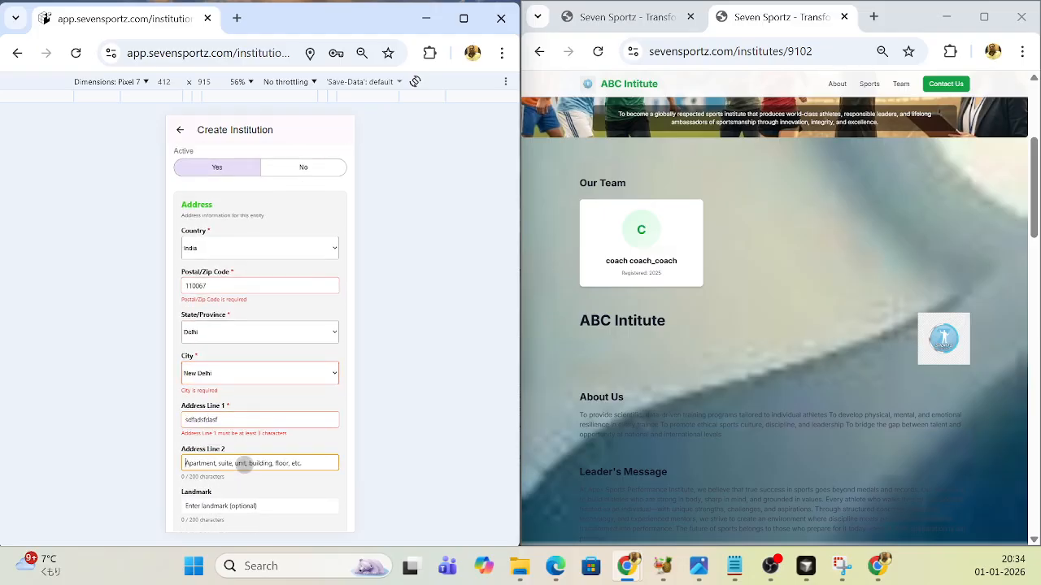
- Replace the dummy text in Address Line 1 with "my adderess"
{"action": "left_click", "coordinate": [254, 418]}
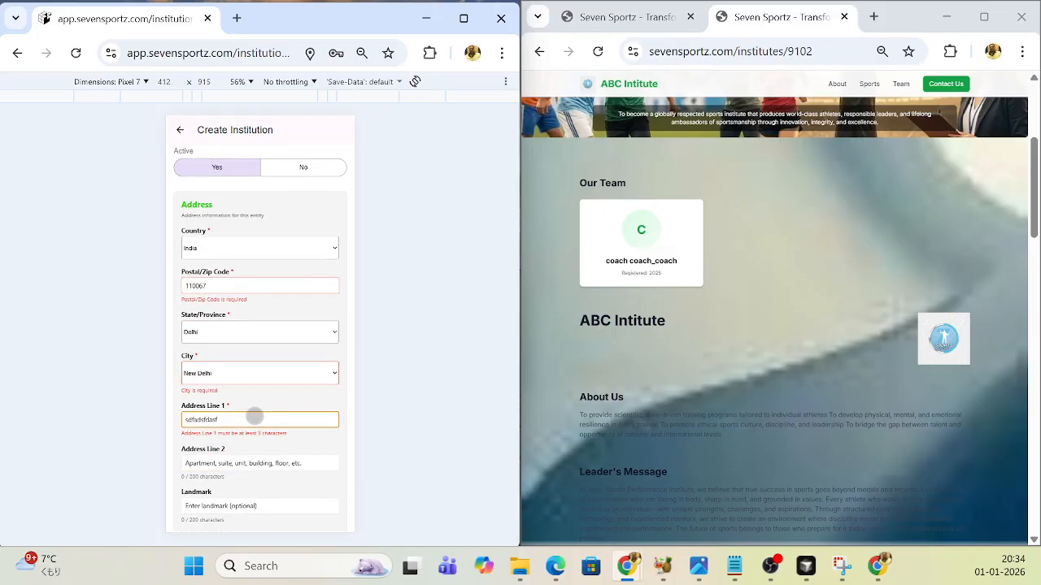
{"action": "key", "text": "BackSpace"}
{"action": "key", "text": "BackSpace"}
{"action": "key", "text": "BackSpace"}
{"action": "key", "text": "BackSpace"}
{"action": "key", "text": "BackSpace"}
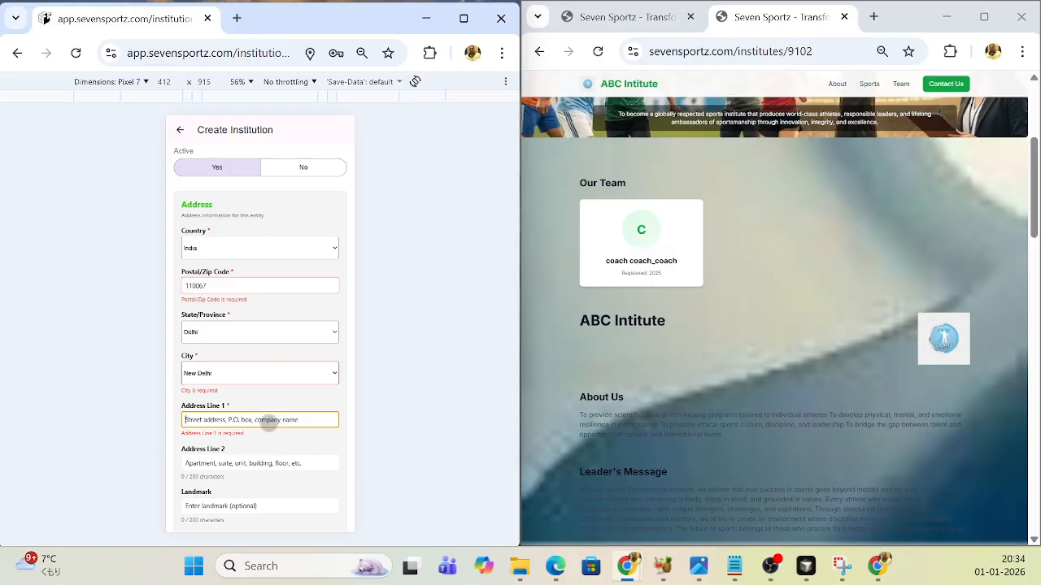
{"action": "type", "text": "my address"}
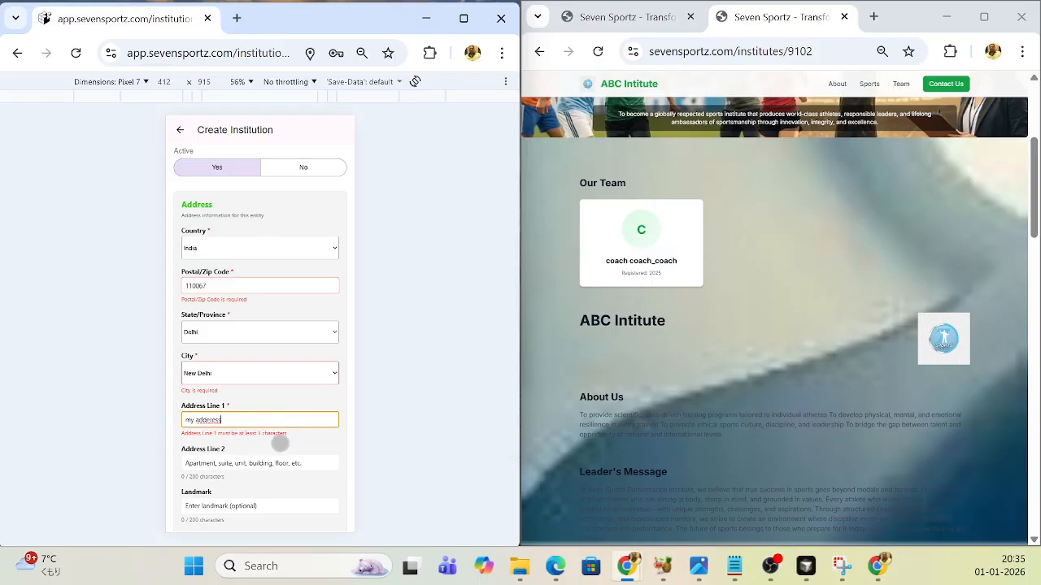
{"action": "left_click", "coordinate": [280, 439]}
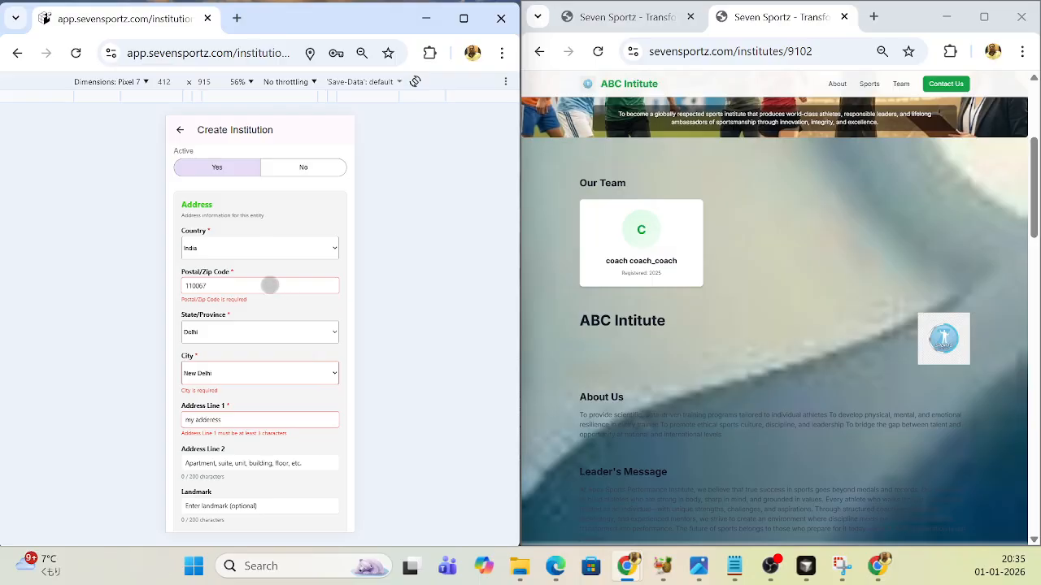
{"action": "left_click", "coordinate": [249, 284]}
{"action": "scroll", "coordinate": [284, 342], "scroll_direction": "down", "scroll_amount": 2}
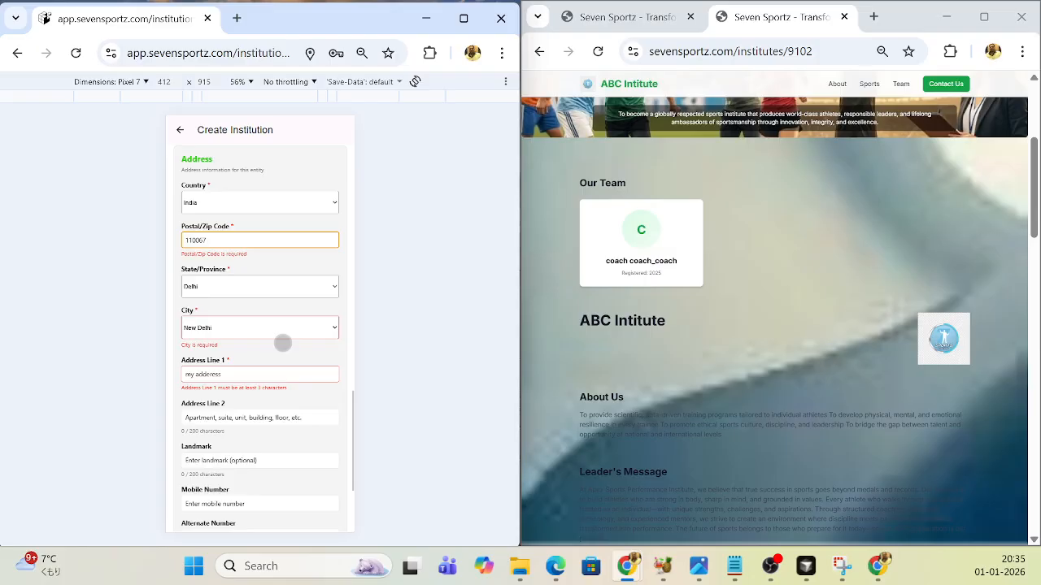
{"action": "left_click", "coordinate": [257, 370]}
{"action": "left_click", "coordinate": [290, 413]}
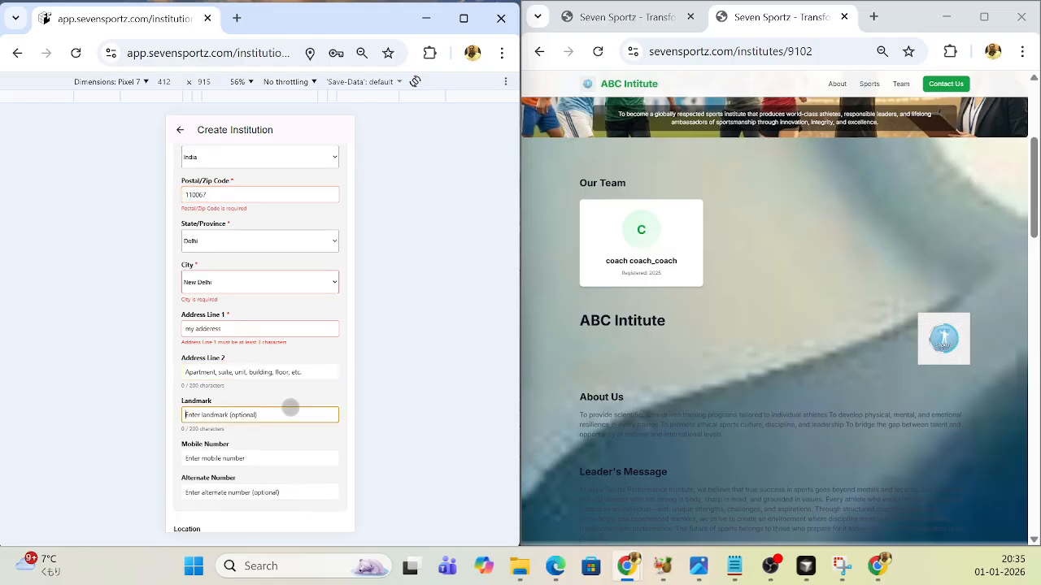
- Set the institution's location from the current location
{"action": "scroll", "coordinate": [291, 408], "scroll_direction": "down", "scroll_amount": 2}
{"action": "scroll", "coordinate": [291, 408], "scroll_direction": "down", "scroll_amount": 1}
{"action": "left_click", "coordinate": [249, 457]}
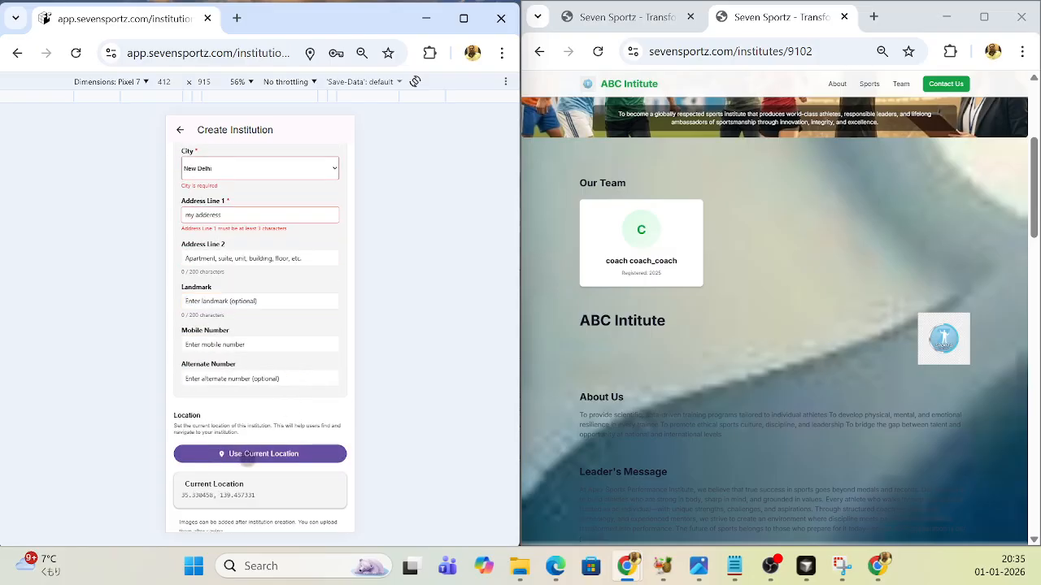
- View the ABC Intitute's location on Google Maps from its public page, and close the map
{"action": "scroll", "coordinate": [719, 380], "scroll_direction": "down", "scroll_amount": 15}
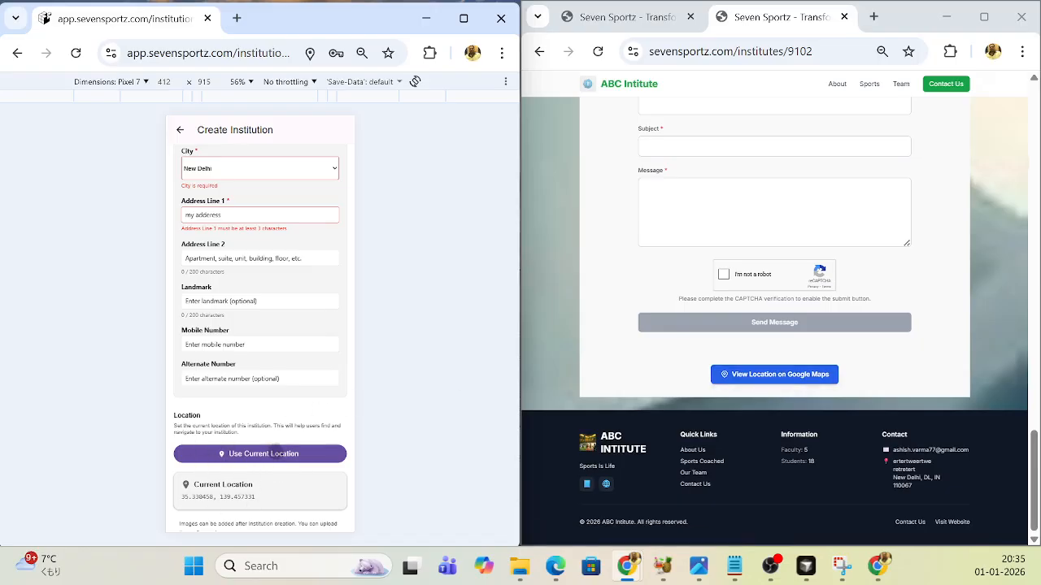
{"action": "left_click", "coordinate": [785, 375]}
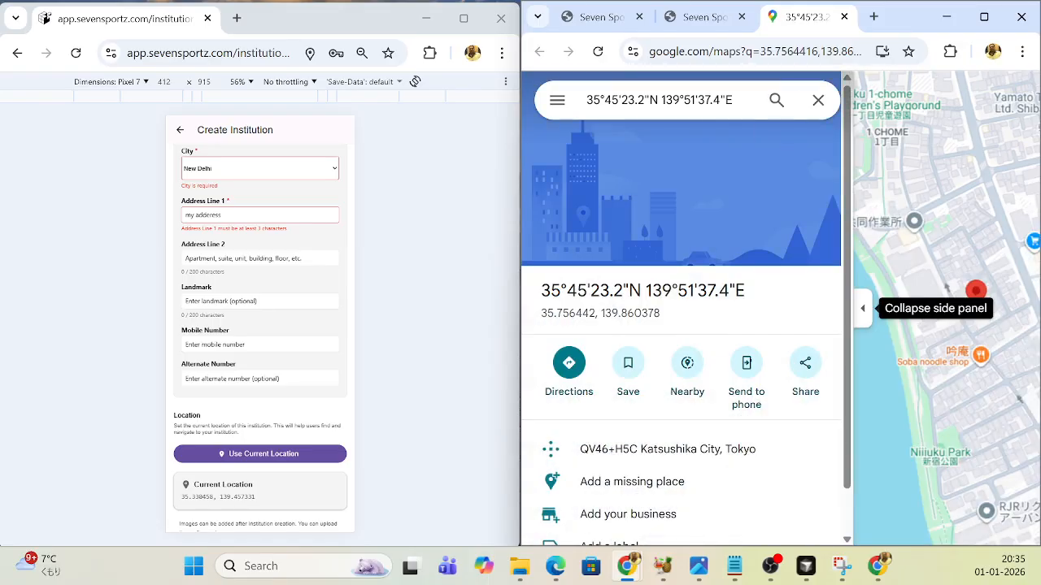
{"action": "left_click", "coordinate": [844, 17]}
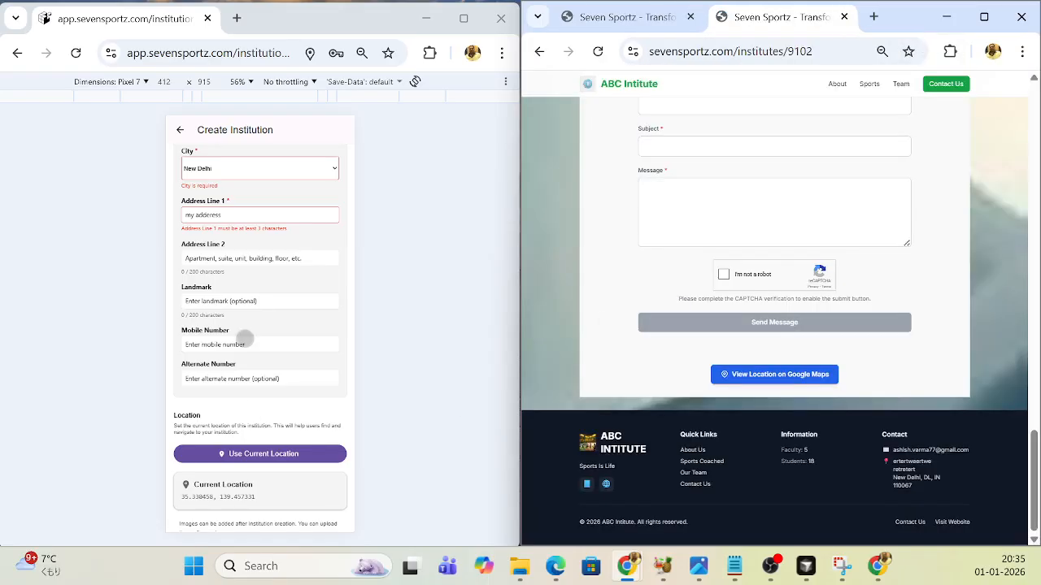
- Review the completed form, create the institution and dismiss the confirmation
{"action": "scroll", "coordinate": [244, 338], "scroll_direction": "up", "scroll_amount": 3}
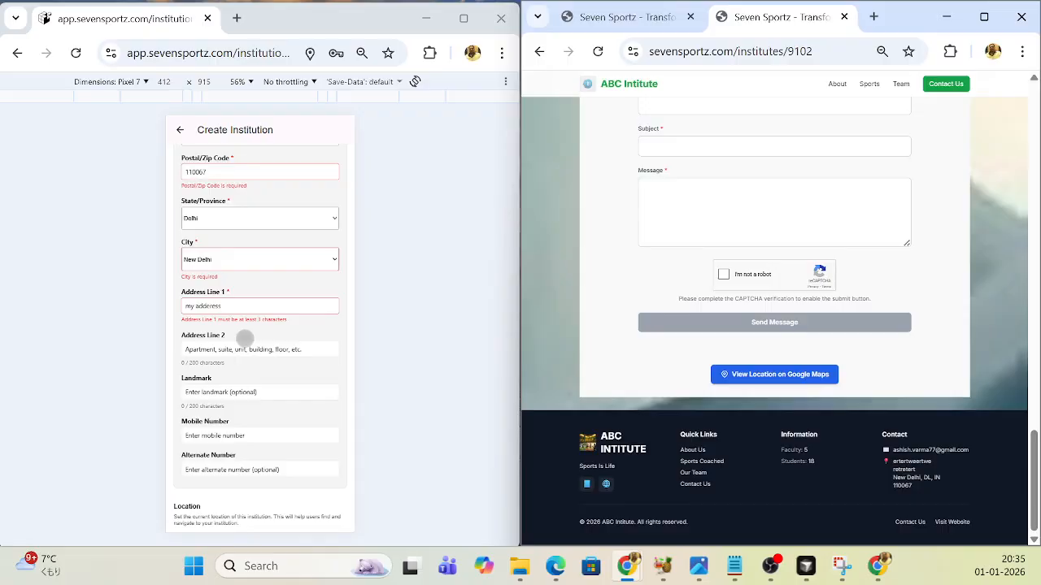
{"action": "scroll", "coordinate": [245, 338], "scroll_direction": "up", "scroll_amount": 10}
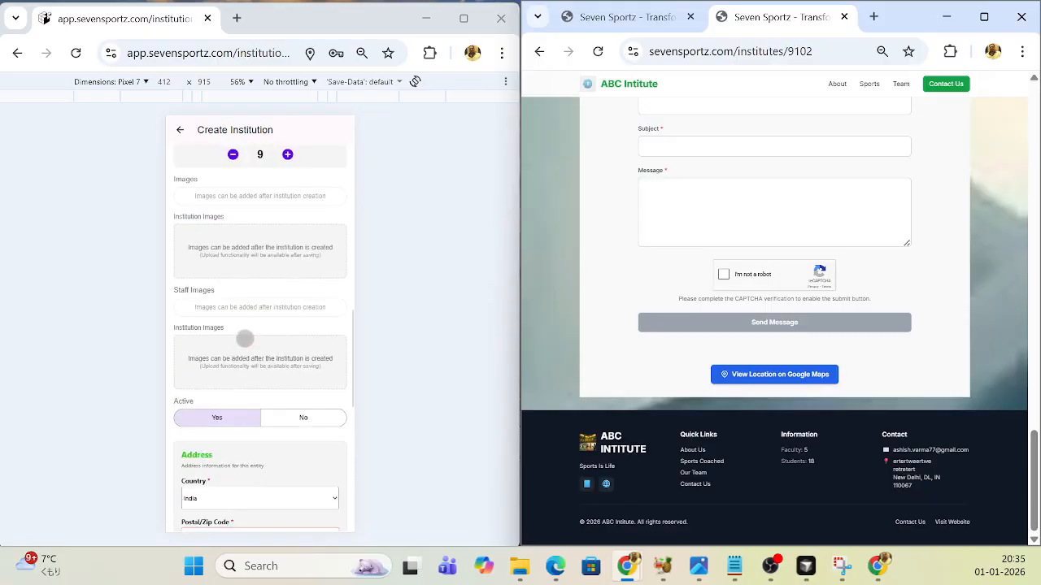
{"action": "scroll", "coordinate": [245, 338], "scroll_direction": "up", "scroll_amount": 10}
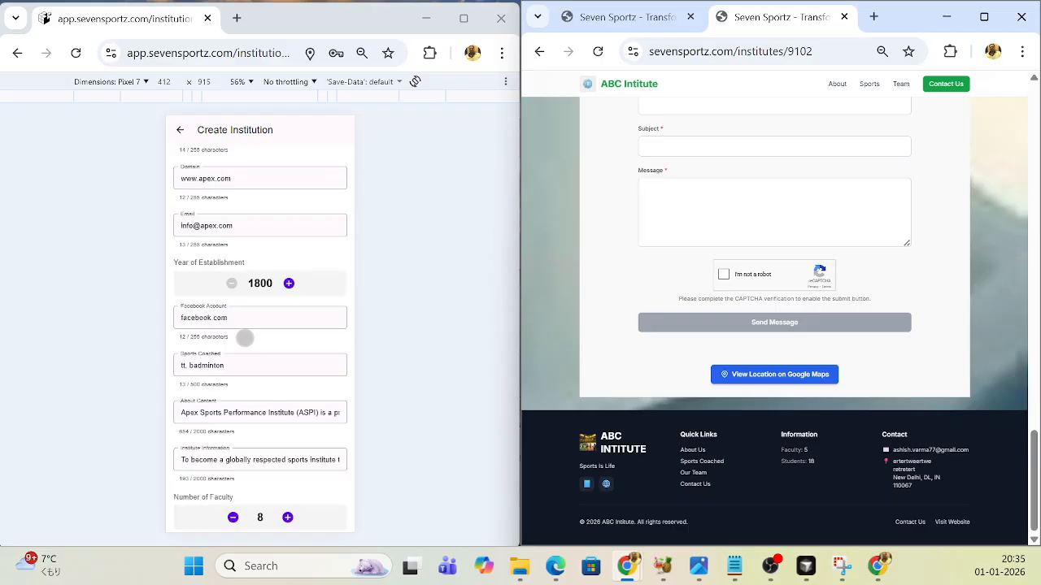
{"action": "scroll", "coordinate": [245, 339], "scroll_direction": "down", "scroll_amount": 20}
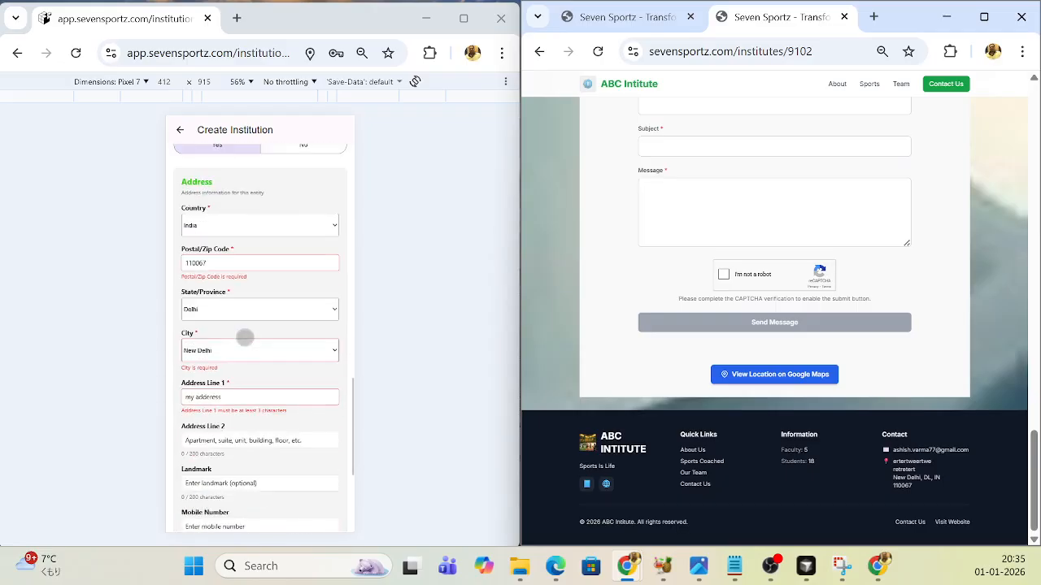
{"action": "scroll", "coordinate": [245, 336], "scroll_direction": "down", "scroll_amount": 2}
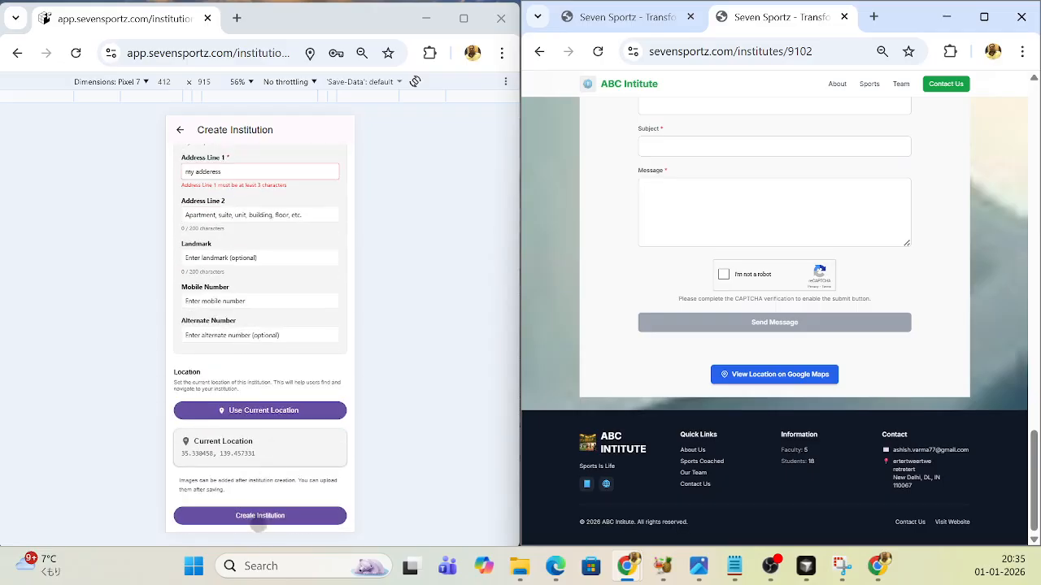
{"action": "left_click", "coordinate": [255, 519]}
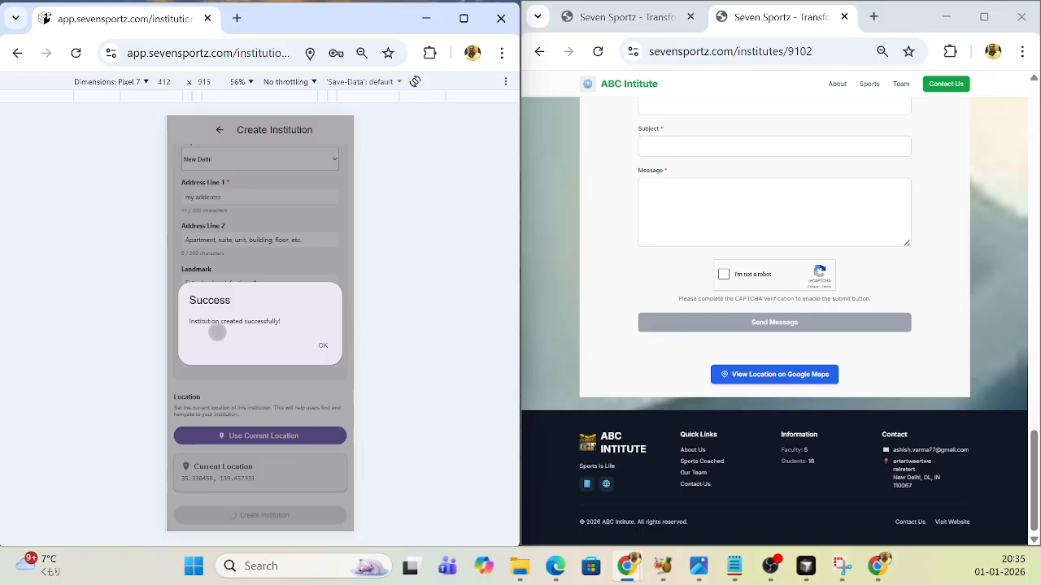
{"action": "left_click", "coordinate": [323, 345]}
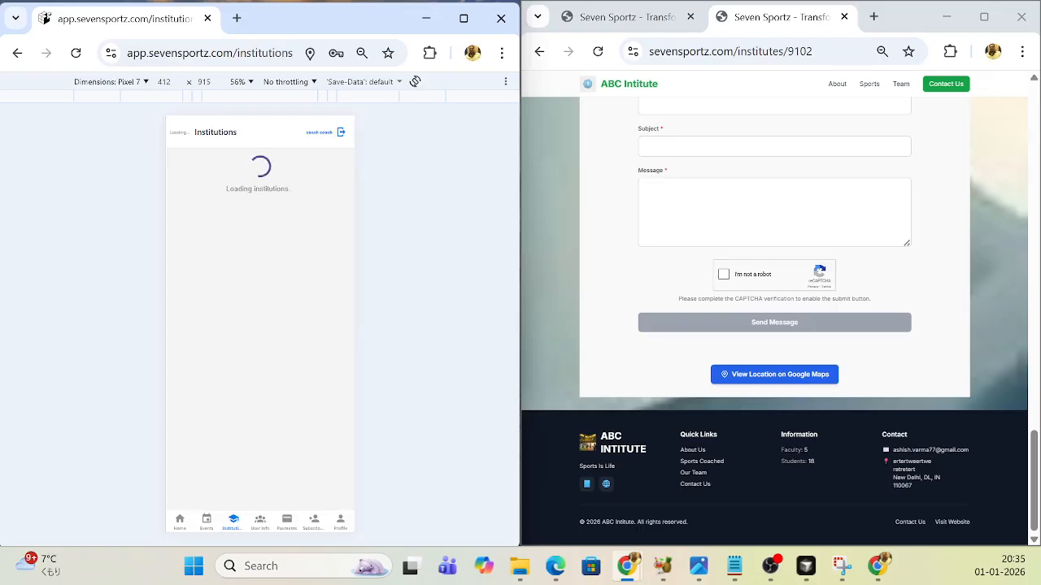
{"action": "left_click", "coordinate": [826, 54]}
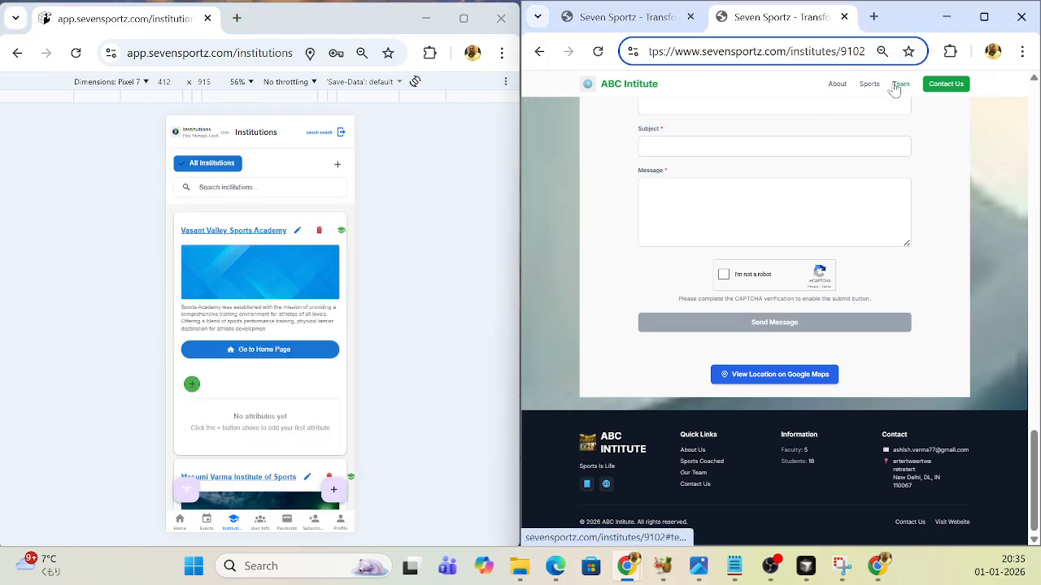
{"action": "key", "text": "BackSpace"}
{"action": "key", "text": "BackSpace"}
{"action": "key", "text": "BackSpace"}
{"action": "key", "text": "BackSpace"}
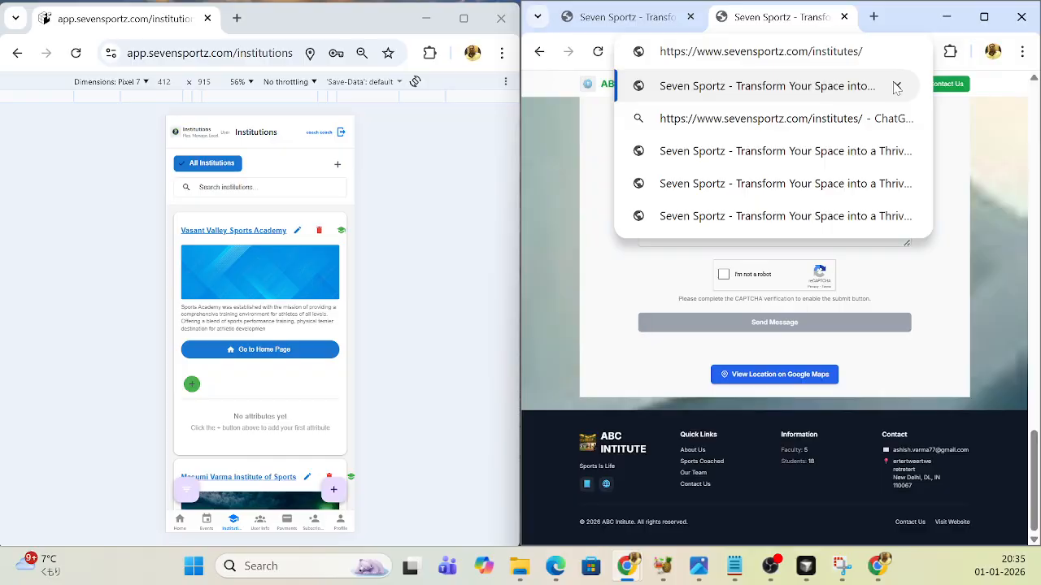
{"action": "key", "text": "Return"}
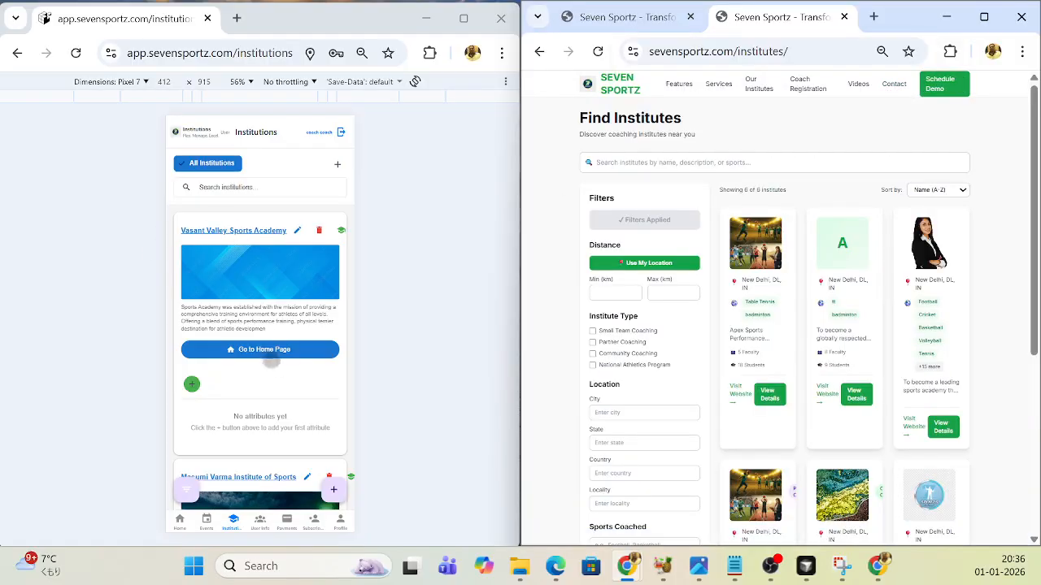
- Find Apex academy of sports in the app's institutions list and open its public home page
{"action": "scroll", "coordinate": [271, 329], "scroll_direction": "down", "scroll_amount": 12}
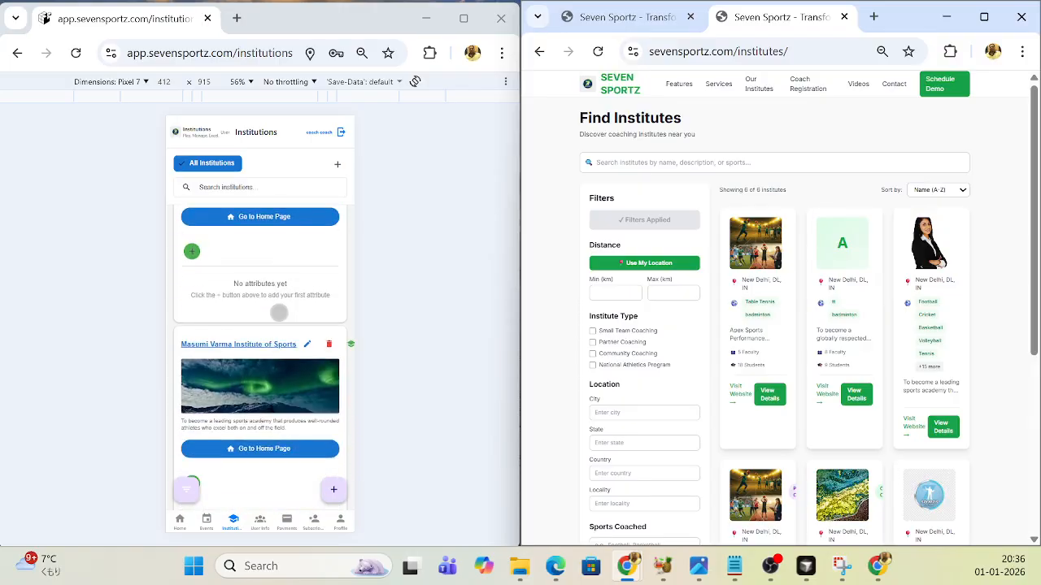
{"action": "scroll", "coordinate": [280, 317], "scroll_direction": "down", "scroll_amount": 2}
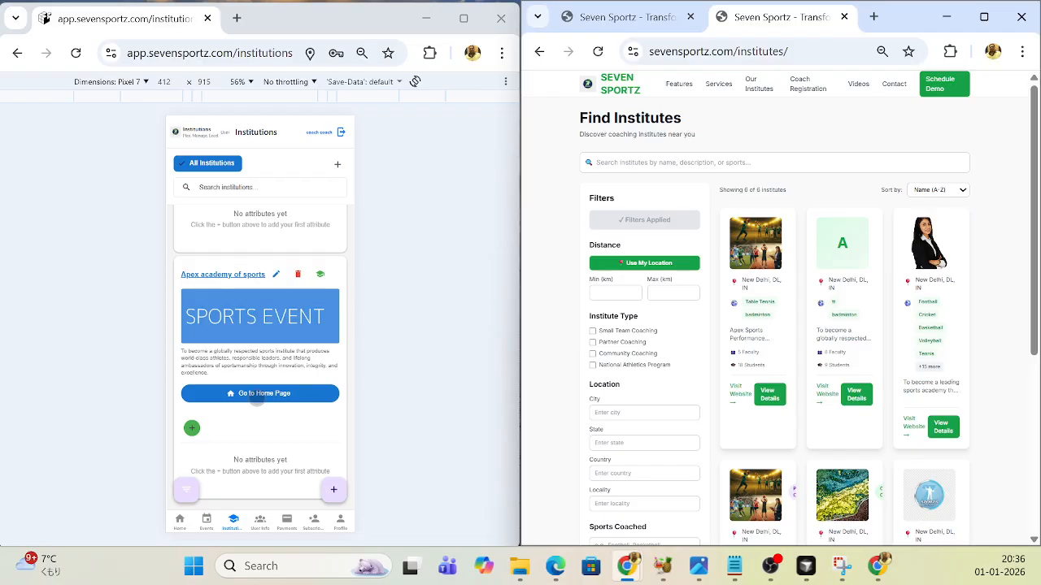
{"action": "right_click", "coordinate": [257, 399]}
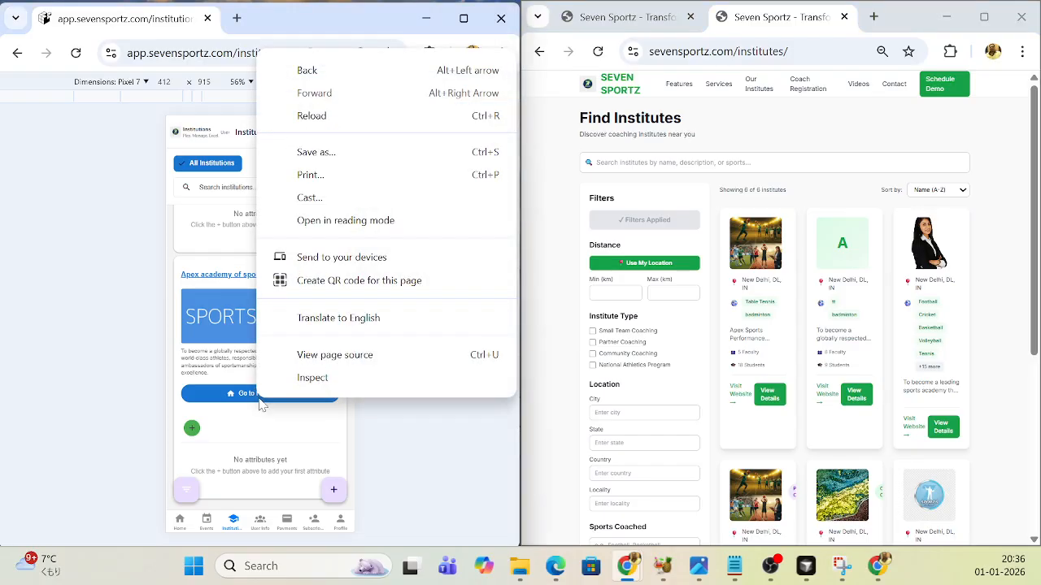
{"action": "left_click", "coordinate": [429, 426]}
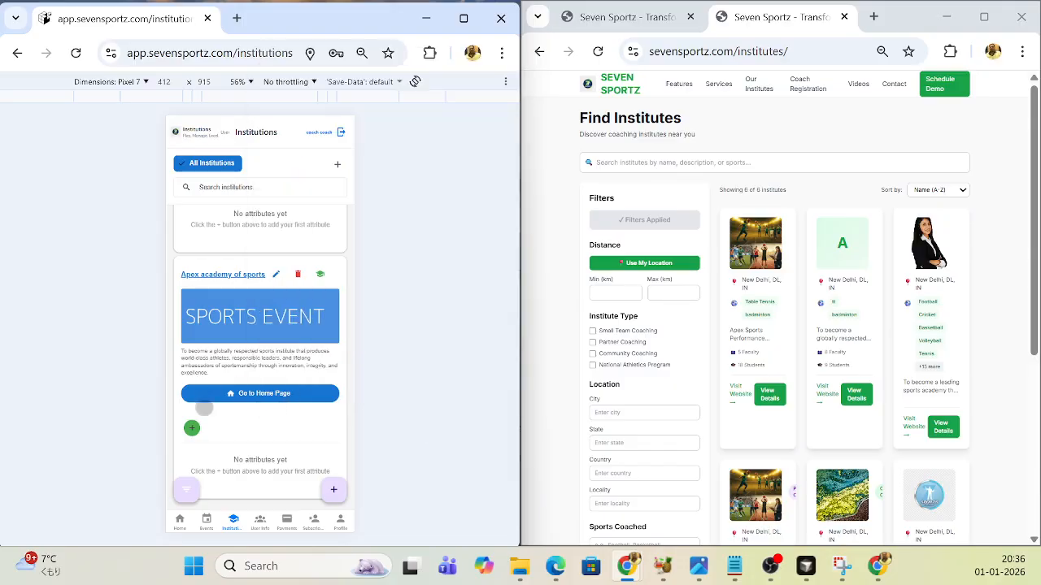
{"action": "left_click", "coordinate": [258, 399]}
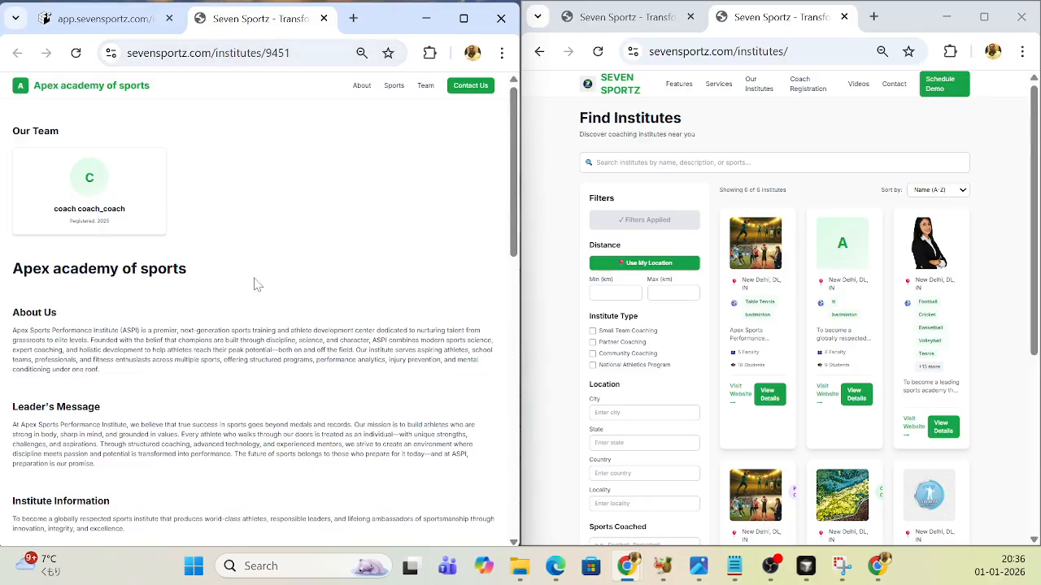
- Look through the Apex academy of sports page, move it into its own window and close the Find Institutes tab
{"action": "scroll", "coordinate": [244, 281], "scroll_direction": "down", "scroll_amount": 5}
{"action": "scroll", "coordinate": [233, 275], "scroll_direction": "down", "scroll_amount": 3}
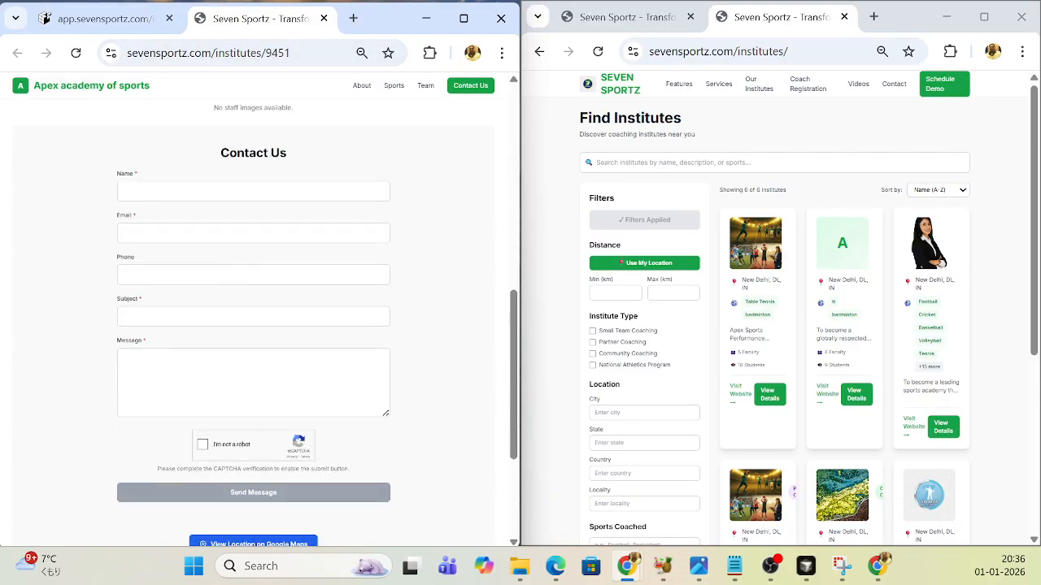
{"action": "left_click_drag", "start_coordinate": [256, 27], "coordinate": [776, 76]}
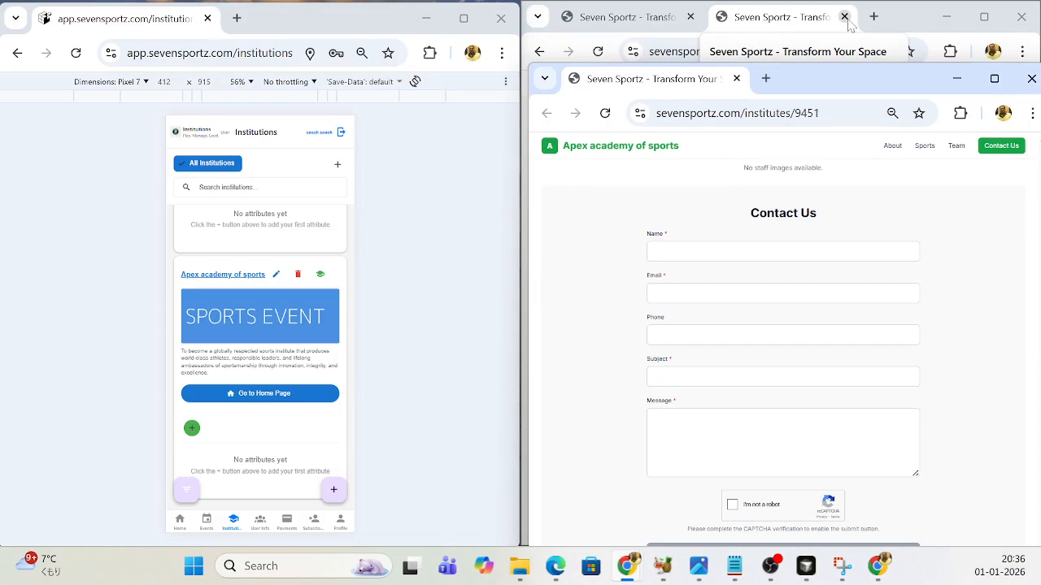
{"action": "left_click", "coordinate": [844, 16]}
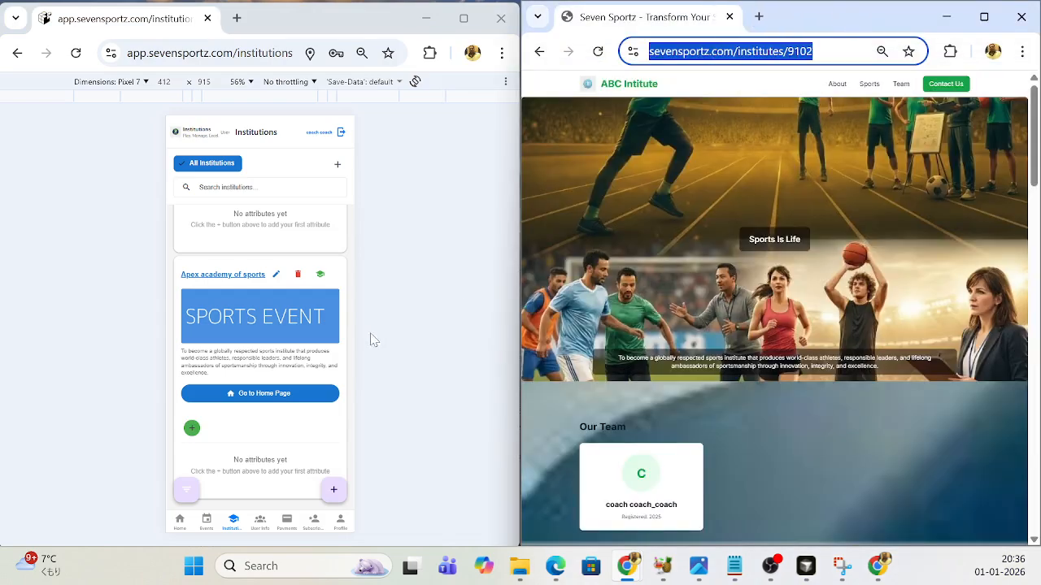
- Open the Apex academy of sports public home page, place it beside the ABC Intitute tab and look through its sections
{"action": "left_click", "coordinate": [274, 397]}
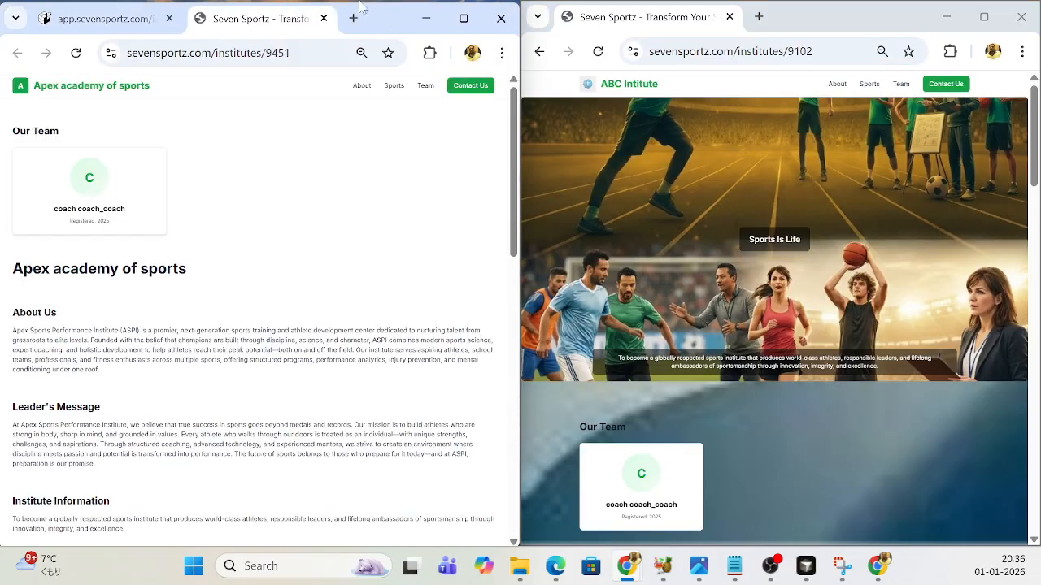
{"action": "left_click_drag", "start_coordinate": [287, 23], "coordinate": [780, 18]}
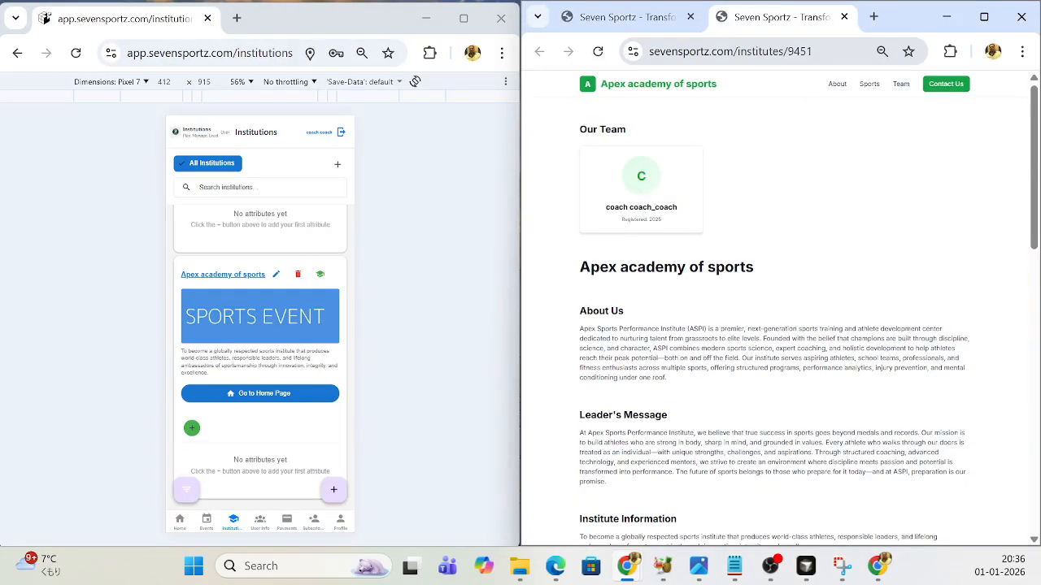
{"action": "scroll", "coordinate": [831, 247], "scroll_direction": "down", "scroll_amount": 5}
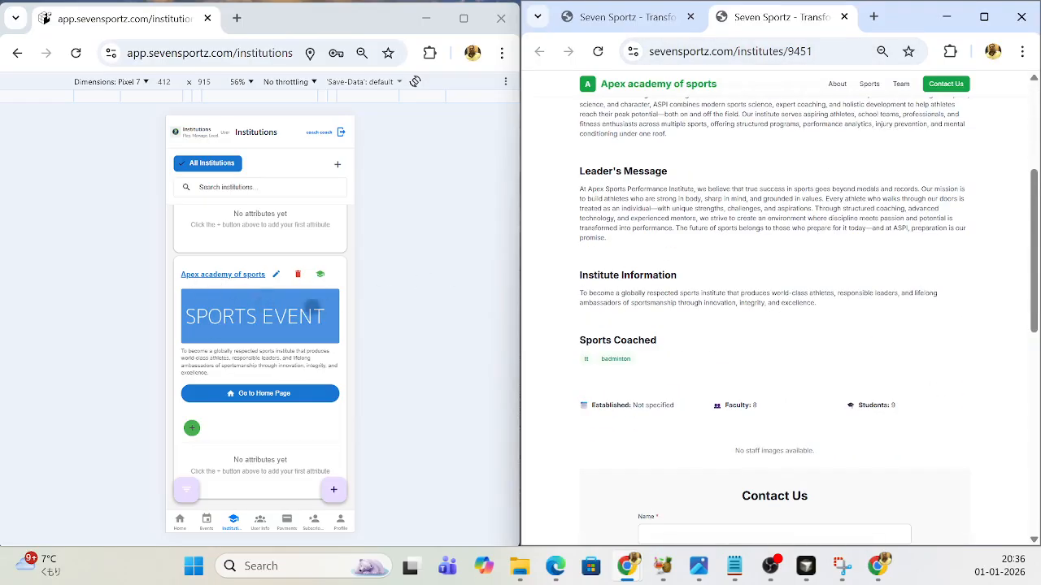
{"action": "scroll", "coordinate": [836, 323], "scroll_direction": "up", "scroll_amount": 3}
{"action": "scroll", "coordinate": [807, 305], "scroll_direction": "down", "scroll_amount": 10}
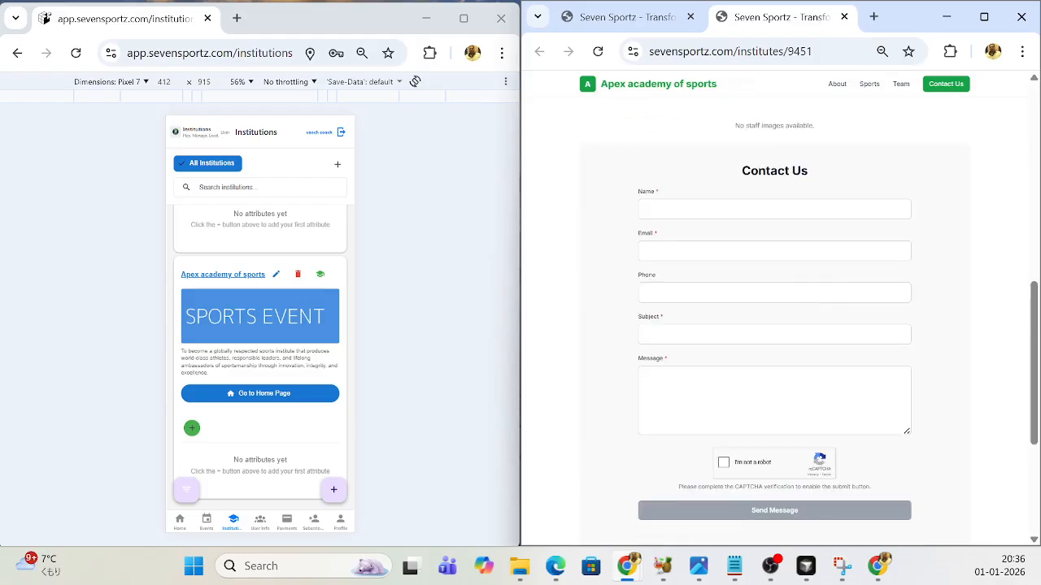
{"action": "scroll", "coordinate": [807, 304], "scroll_direction": "up", "scroll_amount": 10}
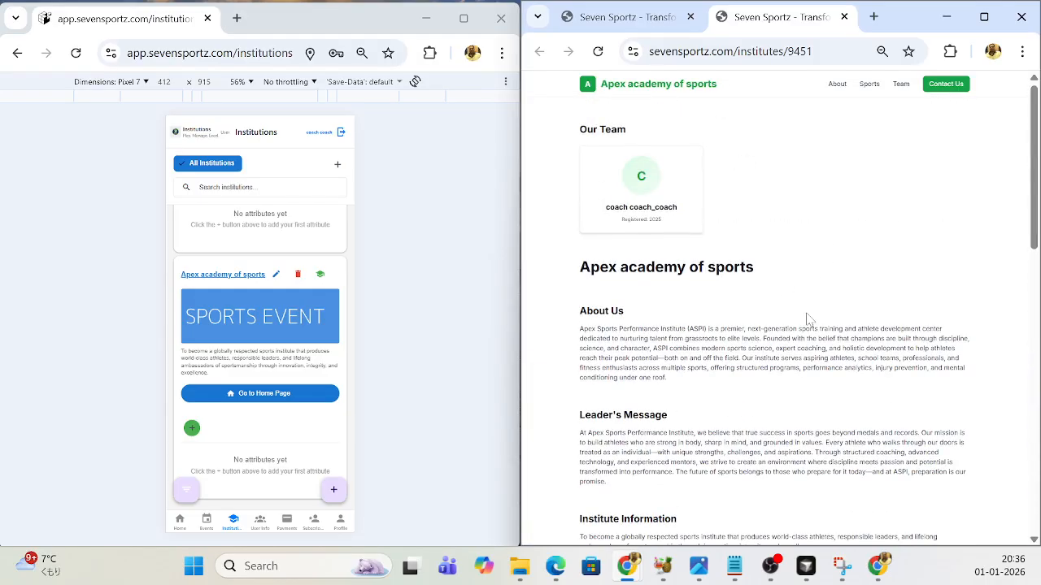
{"action": "scroll", "coordinate": [809, 319], "scroll_direction": "down", "scroll_amount": 2}
{"action": "scroll", "coordinate": [689, 267], "scroll_direction": "down", "scroll_amount": 5}
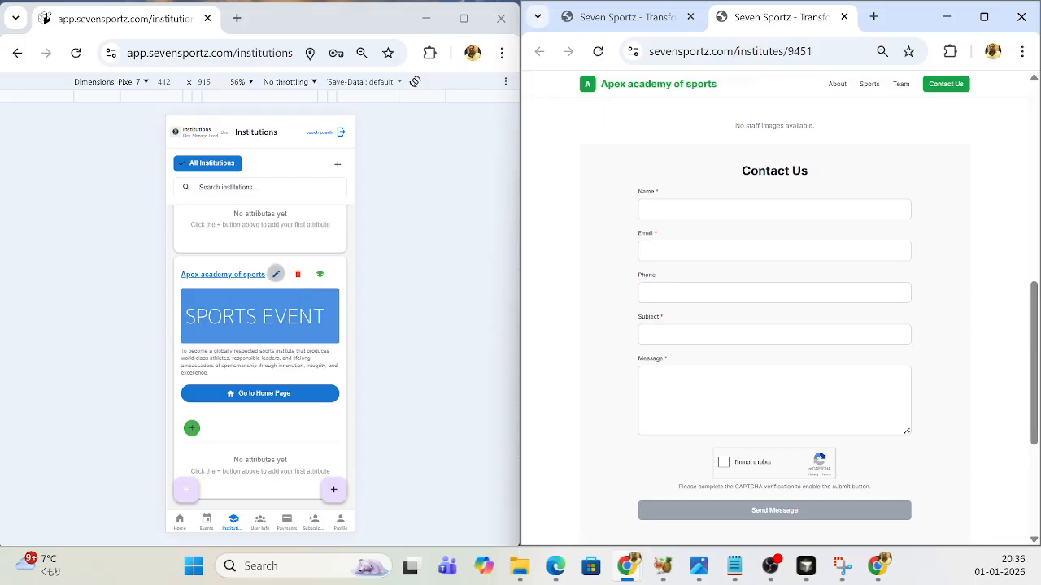
- Open Apex academy of sports for editing and start adding a new image to its current institution images
{"action": "left_click", "coordinate": [276, 274]}
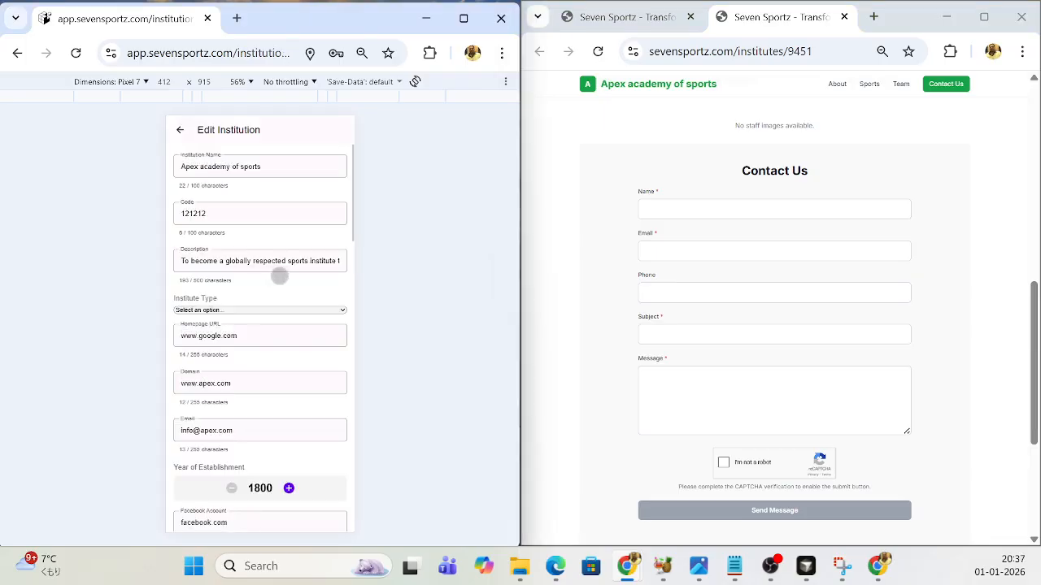
{"action": "scroll", "coordinate": [279, 281], "scroll_direction": "down", "scroll_amount": 10}
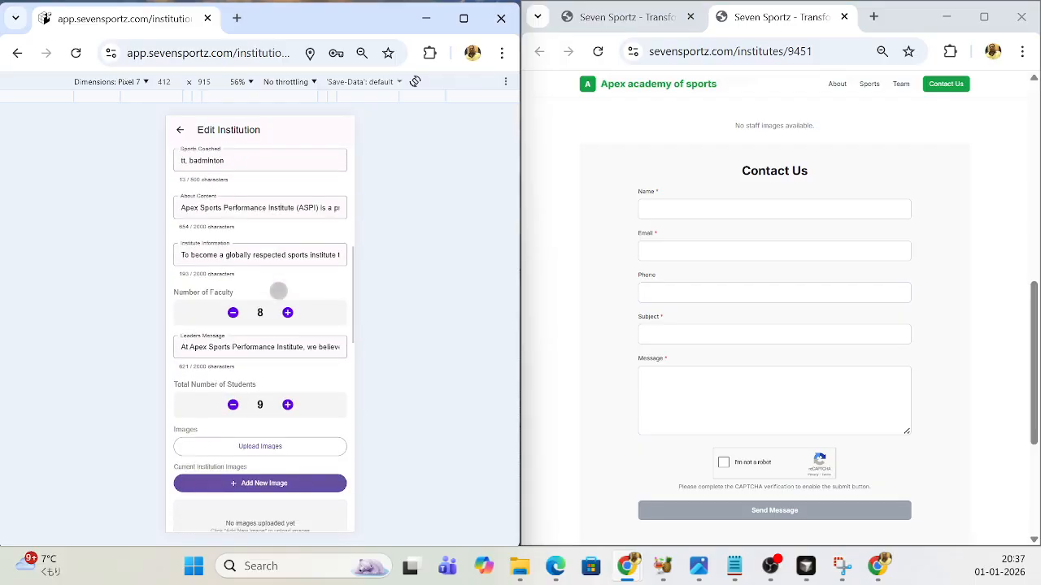
{"action": "scroll", "coordinate": [278, 290], "scroll_direction": "down", "scroll_amount": 2}
{"action": "scroll", "coordinate": [278, 290], "scroll_direction": "down", "scroll_amount": 1}
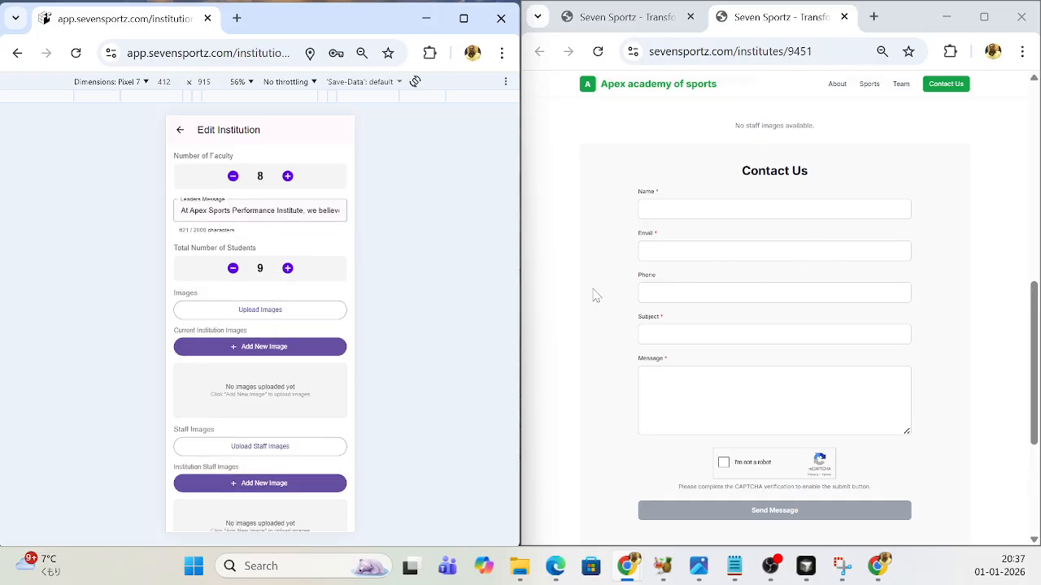
{"action": "scroll", "coordinate": [594, 295], "scroll_direction": "up", "scroll_amount": 5}
{"action": "scroll", "coordinate": [289, 350], "scroll_direction": "down", "scroll_amount": 1}
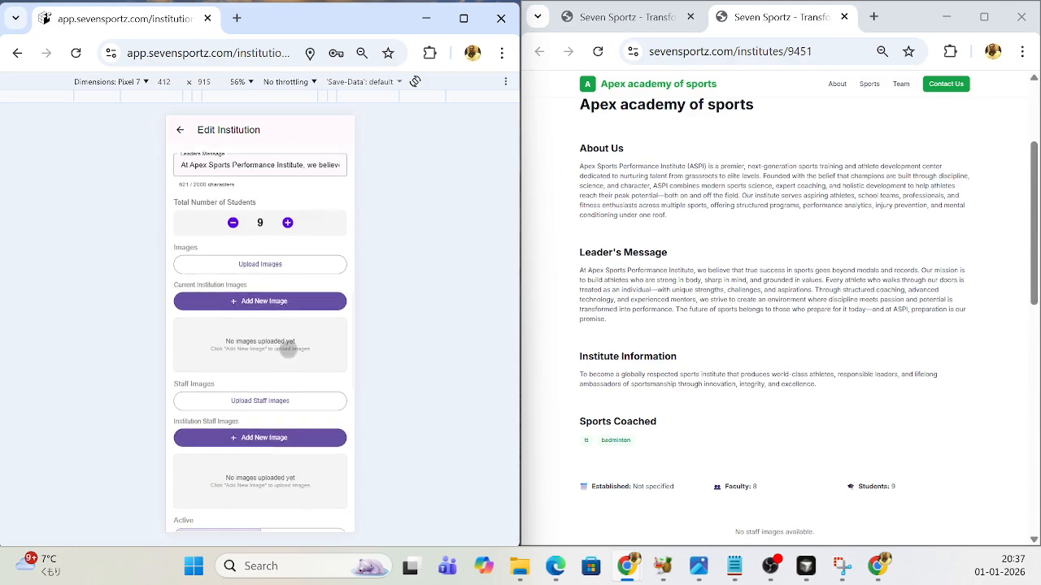
{"action": "left_click", "coordinate": [259, 303]}
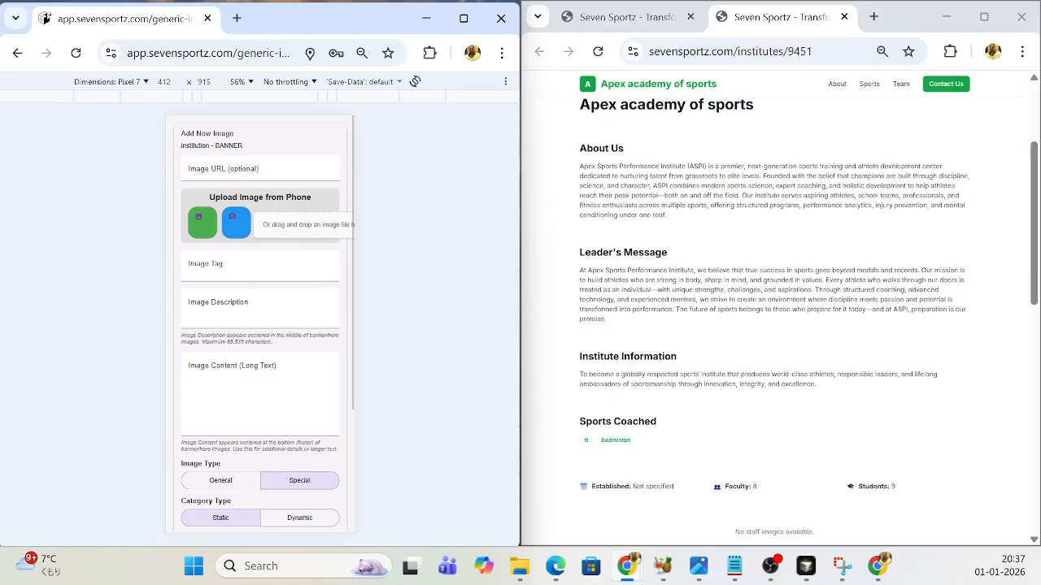
- Try to add sevensports-logo.png by dropping the file onto the image upload area
{"action": "left_click_drag", "start_coordinate": [1, 439], "coordinate": [293, 228]}
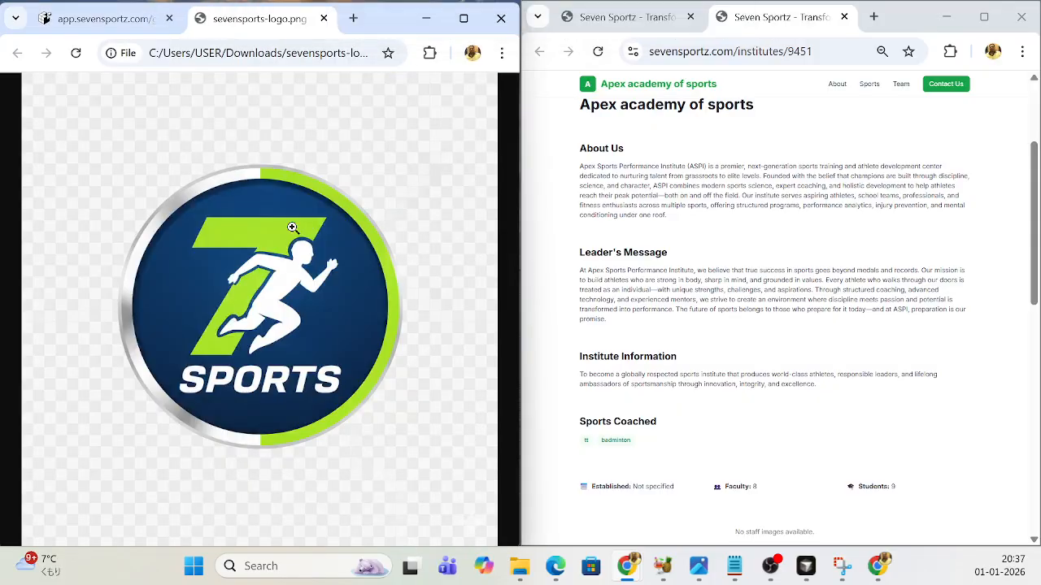
{"action": "left_click", "coordinate": [323, 18]}
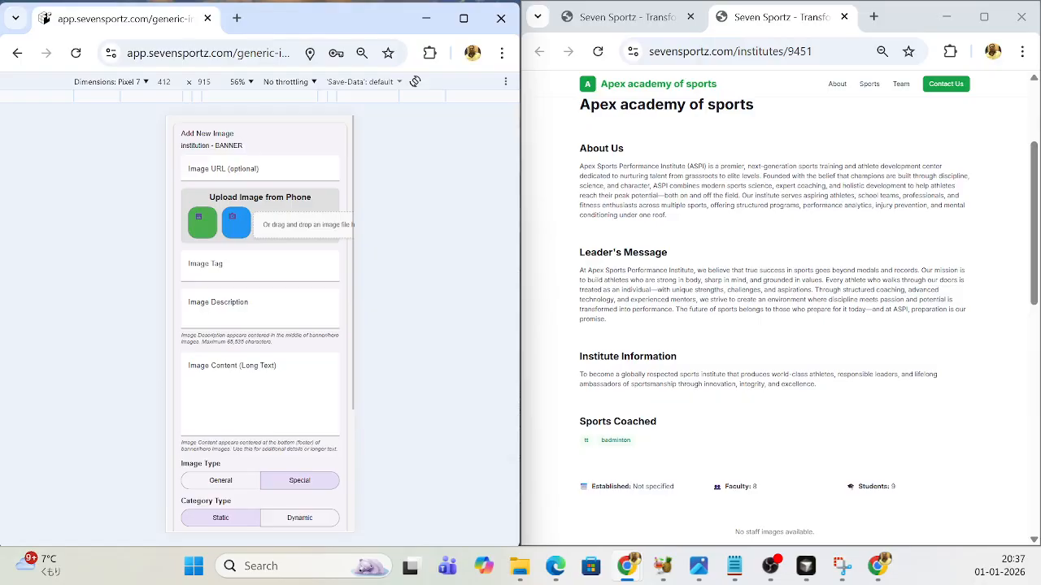
{"action": "left_click_drag", "start_coordinate": [1, 422], "coordinate": [269, 221]}
- Upload the sevensports-logo image from the Downloads folder as the new institution image
{"action": "left_click", "coordinate": [298, 227]}
{"action": "scroll", "coordinate": [374, 254], "scroll_direction": "down", "scroll_amount": 10}
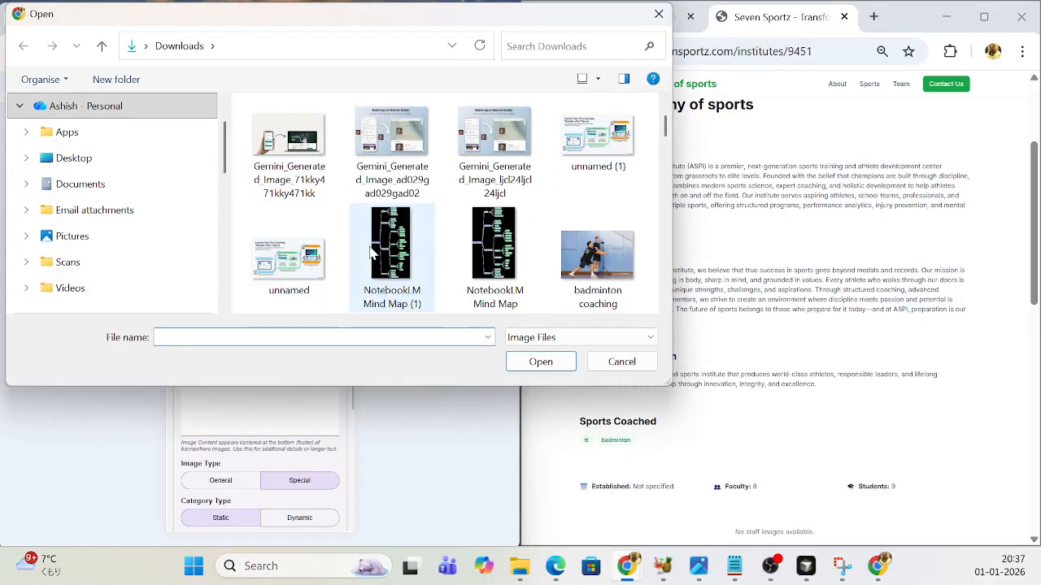
{"action": "scroll", "coordinate": [370, 260], "scroll_direction": "down", "scroll_amount": 10}
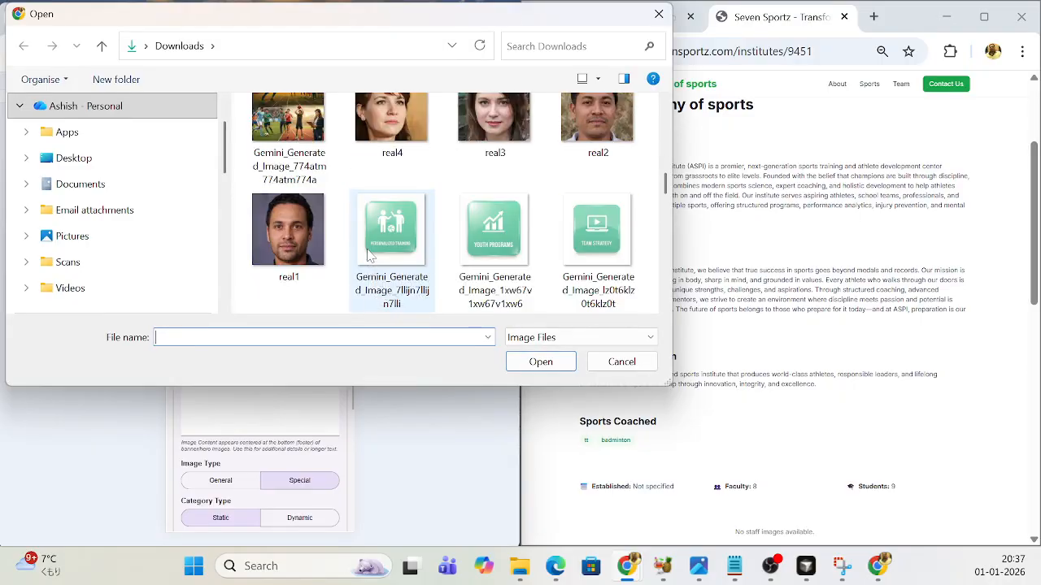
{"action": "scroll", "coordinate": [370, 268], "scroll_direction": "down", "scroll_amount": 6}
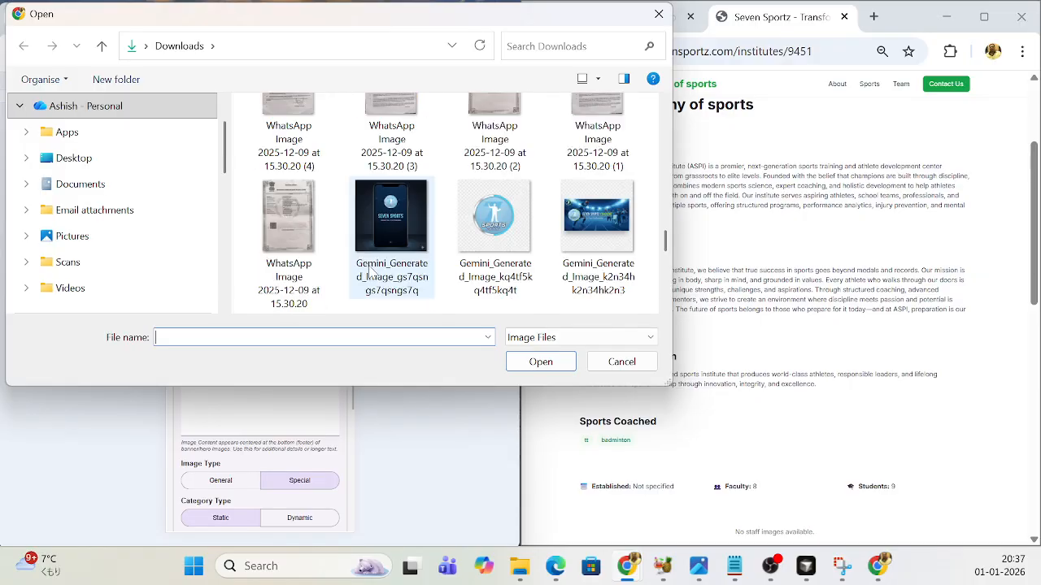
{"action": "left_click", "coordinate": [512, 248]}
{"action": "left_click", "coordinate": [541, 362]}
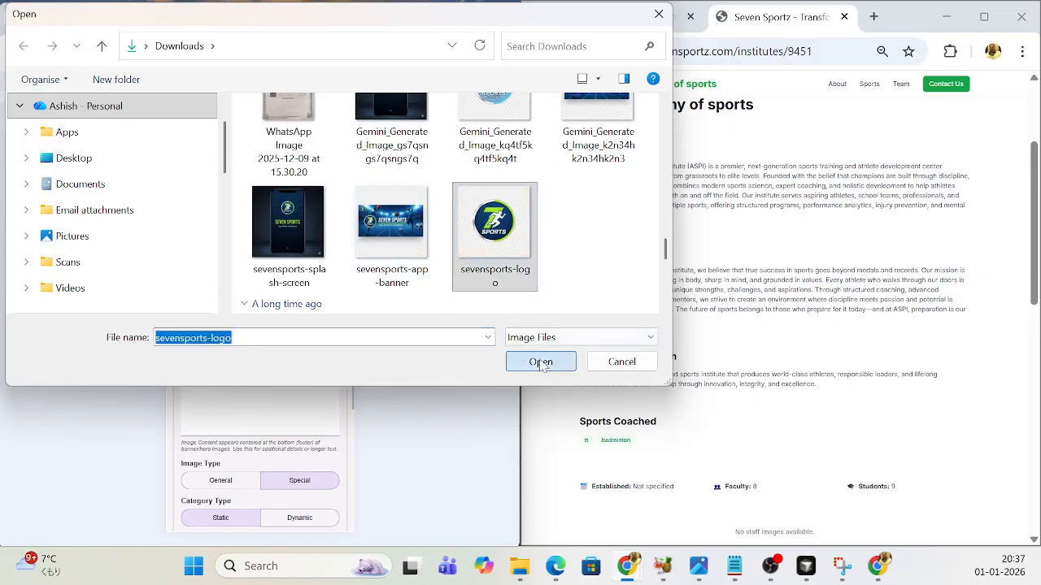
- Examine the static image categories and the About Us, Leader's Message and Institute Information sections of the public page
{"action": "scroll", "coordinate": [284, 376], "scroll_direction": "down", "scroll_amount": 5}
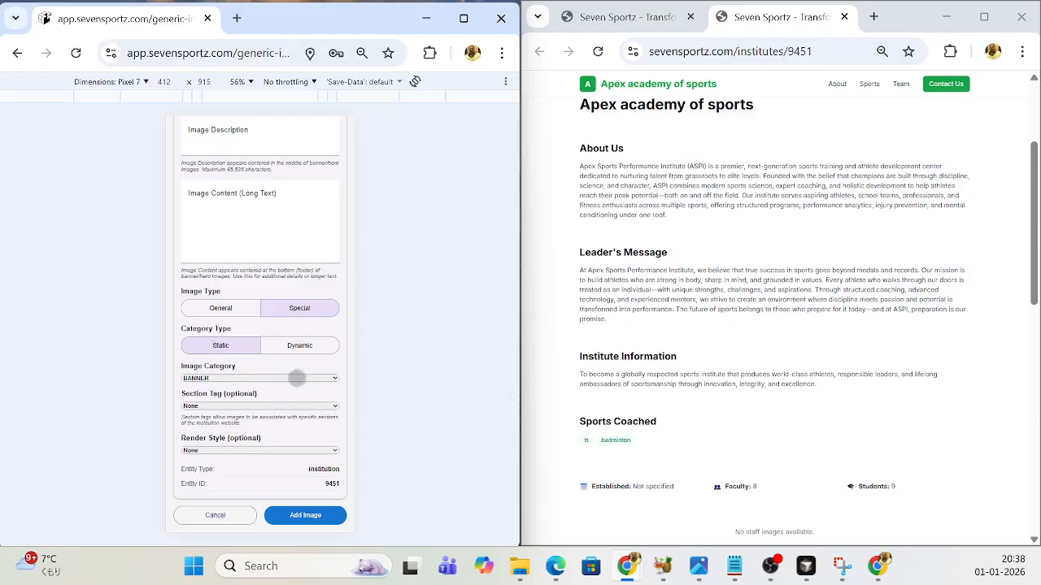
{"action": "left_click", "coordinate": [329, 379]}
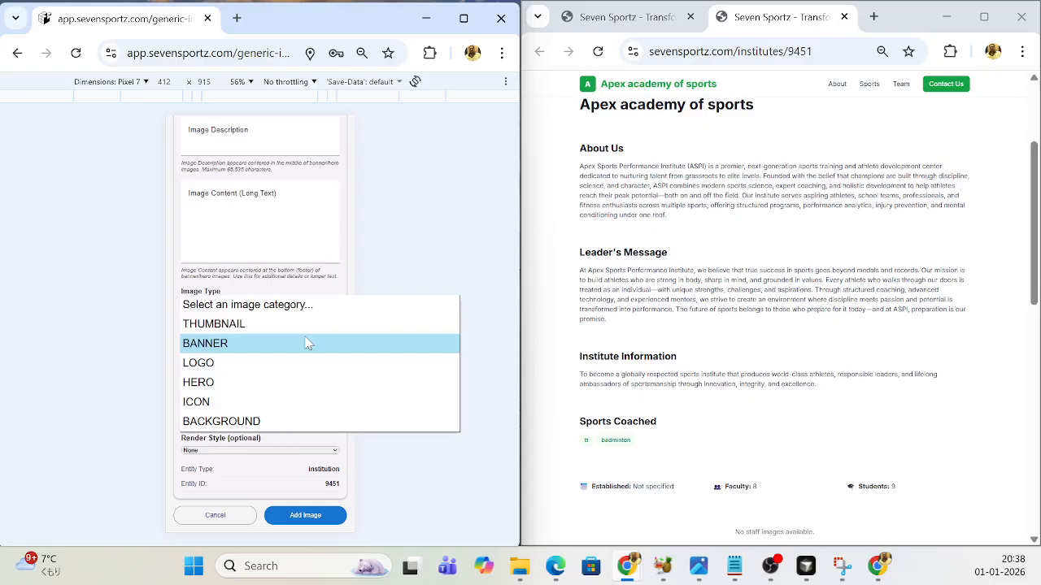
{"action": "left_click", "coordinate": [628, 151]}
{"action": "triple_click", "coordinate": [628, 151]}
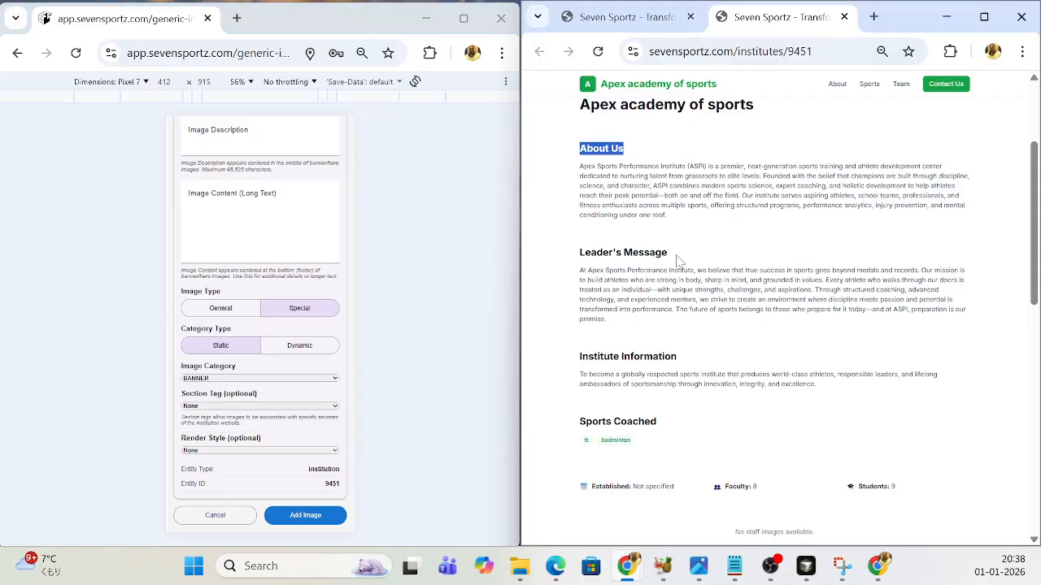
{"action": "left_click_drag", "start_coordinate": [678, 259], "coordinate": [574, 259]}
{"action": "left_click_drag", "start_coordinate": [689, 360], "coordinate": [575, 357]}
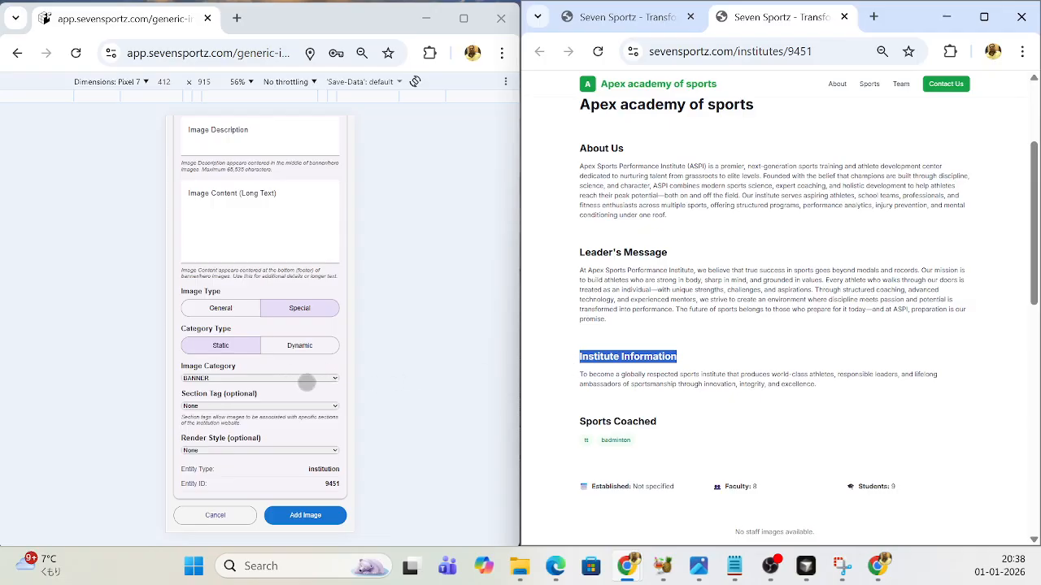
- Set the image's category type to Dynamic and look through the dynamic image category and render style options
{"action": "left_click", "coordinate": [214, 351]}
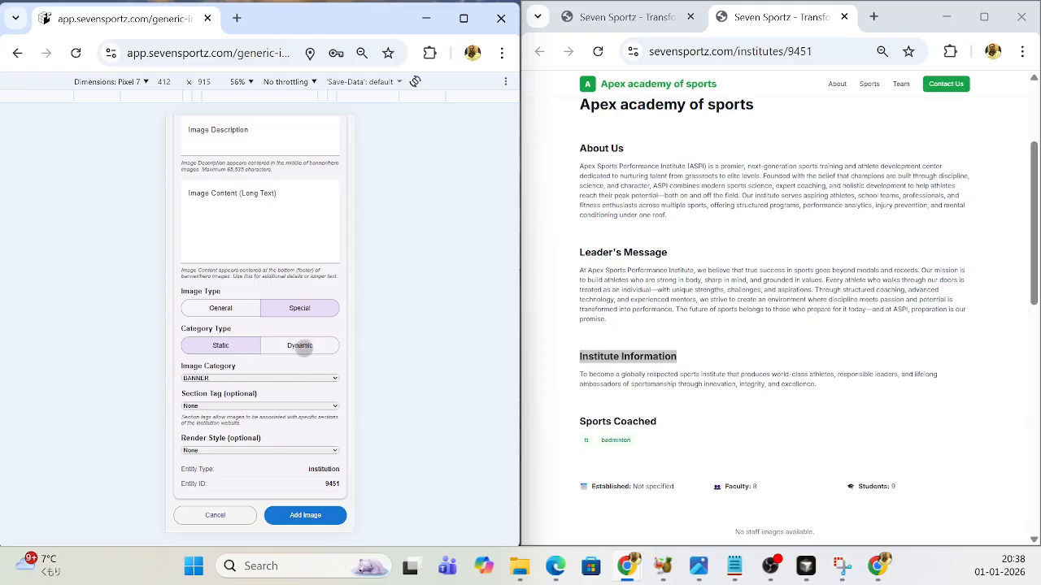
{"action": "left_click", "coordinate": [300, 345]}
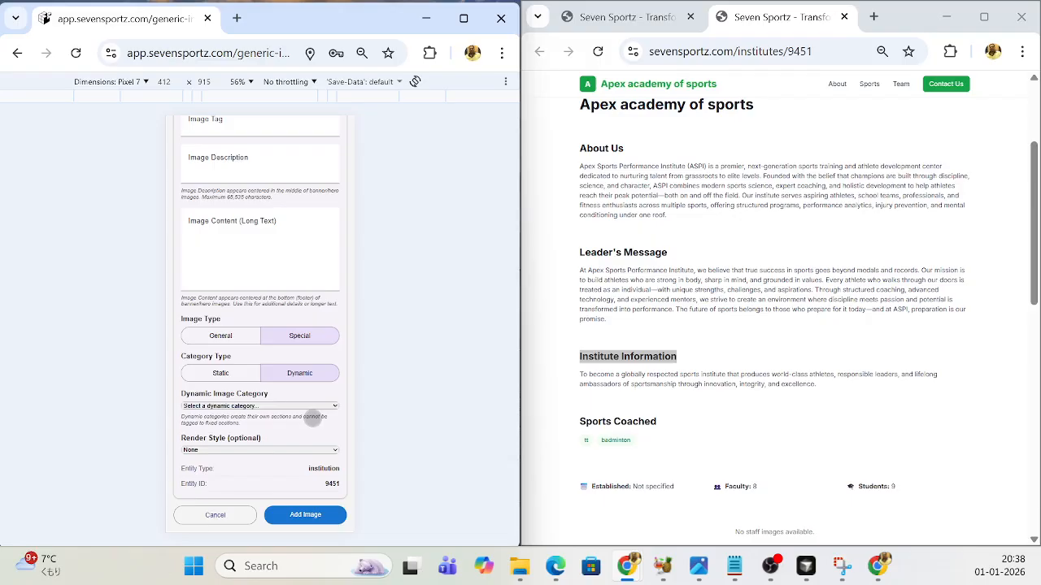
{"action": "left_click", "coordinate": [339, 408]}
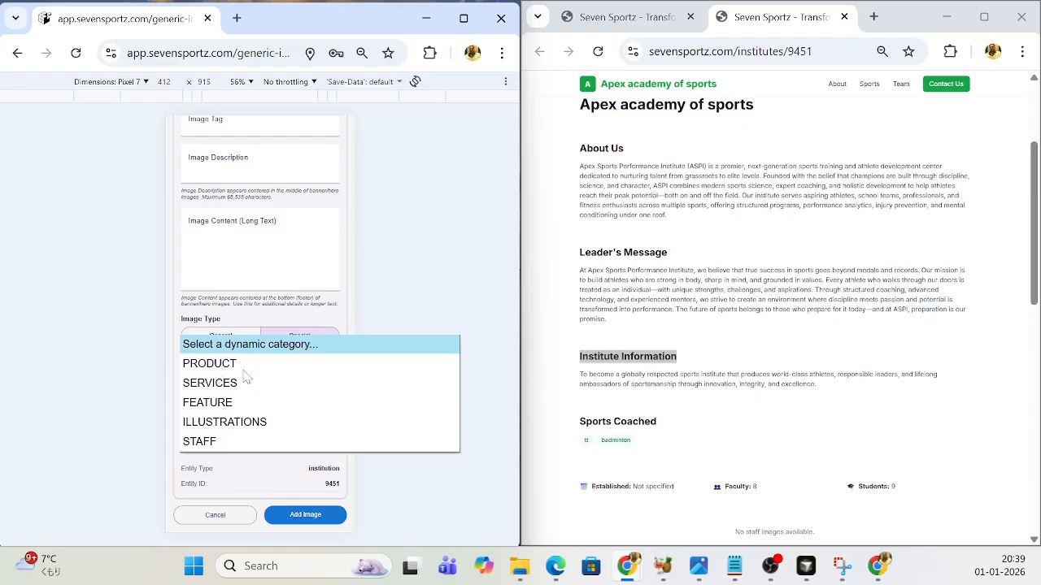
{"action": "left_click", "coordinate": [777, 423]}
{"action": "scroll", "coordinate": [753, 409], "scroll_direction": "down", "scroll_amount": 1}
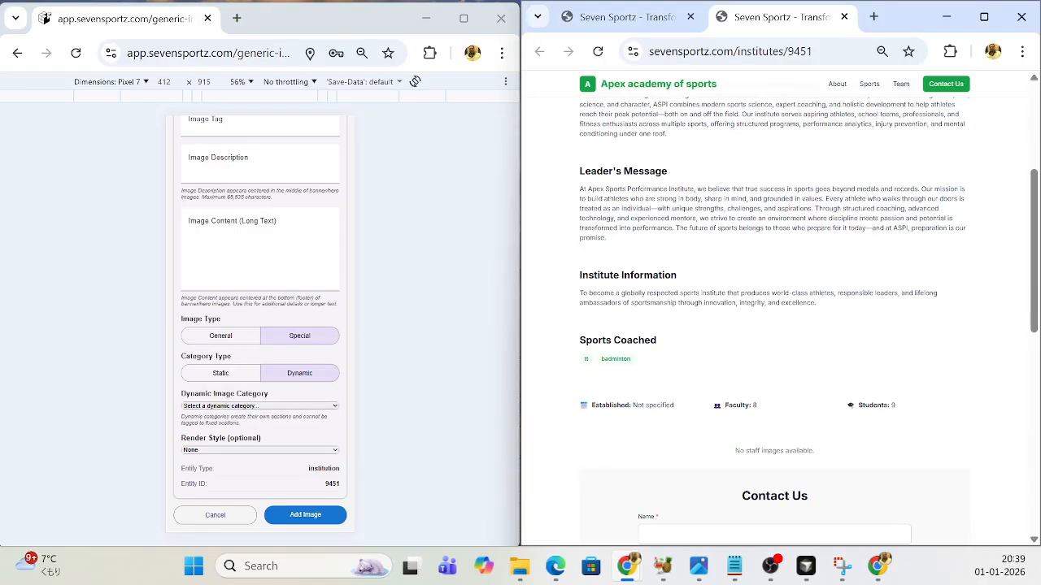
{"action": "scroll", "coordinate": [666, 230], "scroll_direction": "down", "scroll_amount": 2}
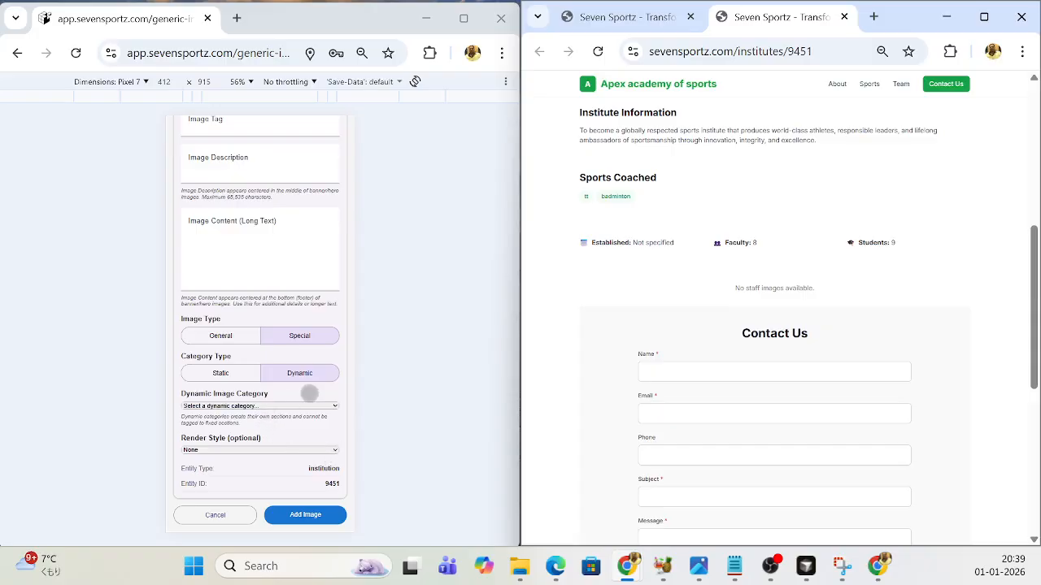
{"action": "left_click", "coordinate": [335, 450]}
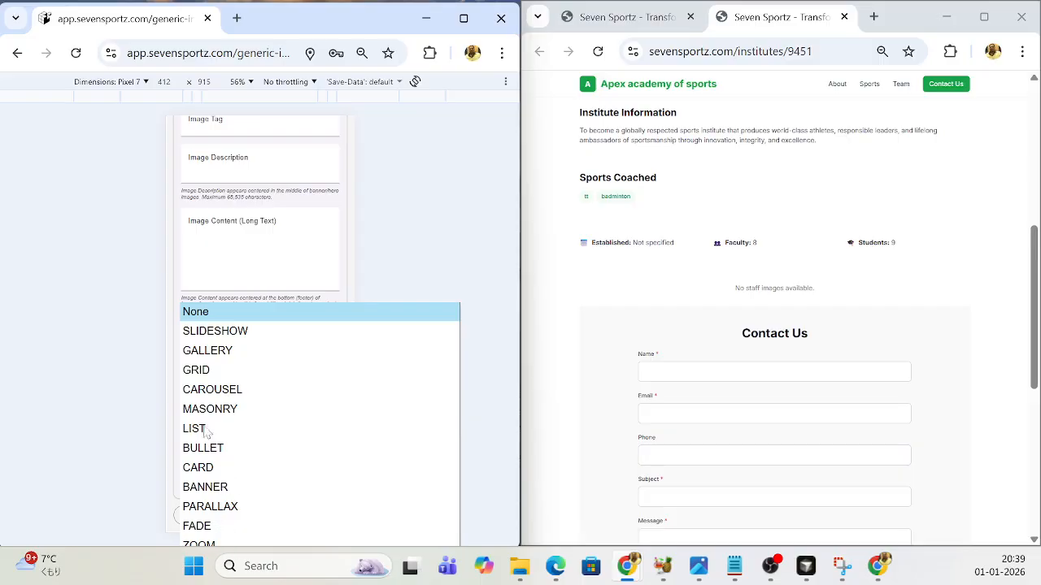
{"action": "left_click", "coordinate": [334, 296]}
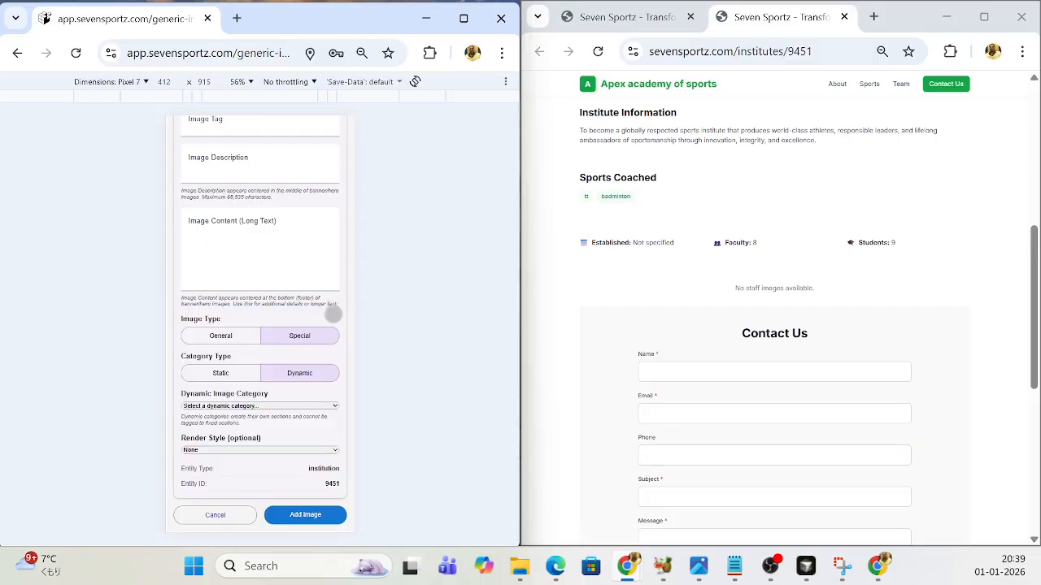
- Examine the uploaded image preview and the image tag, description, content and category fields of the new image form
{"action": "scroll", "coordinate": [297, 423], "scroll_direction": "up", "scroll_amount": 3}
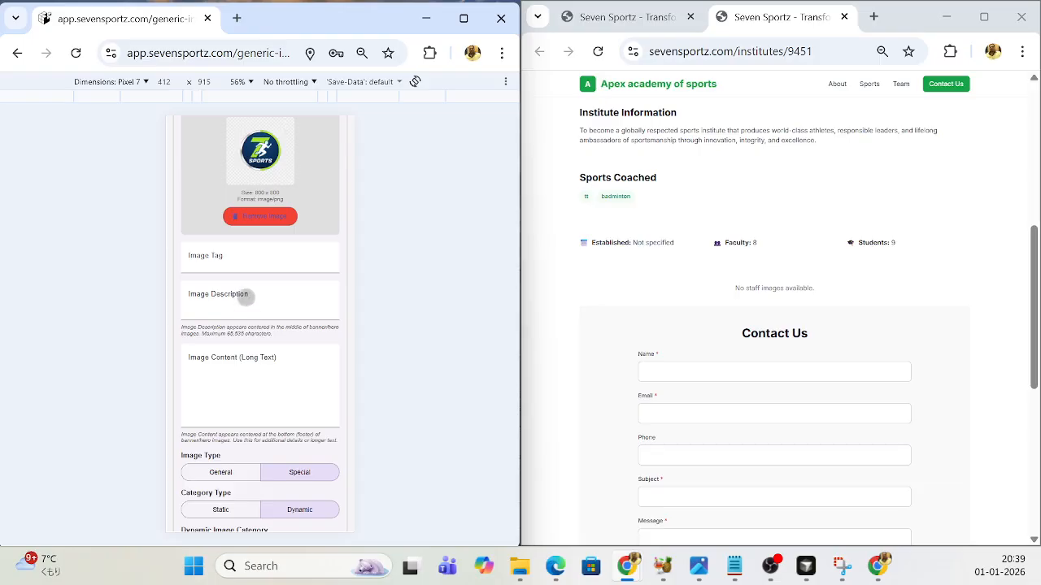
{"action": "scroll", "coordinate": [267, 311], "scroll_direction": "up", "scroll_amount": 1}
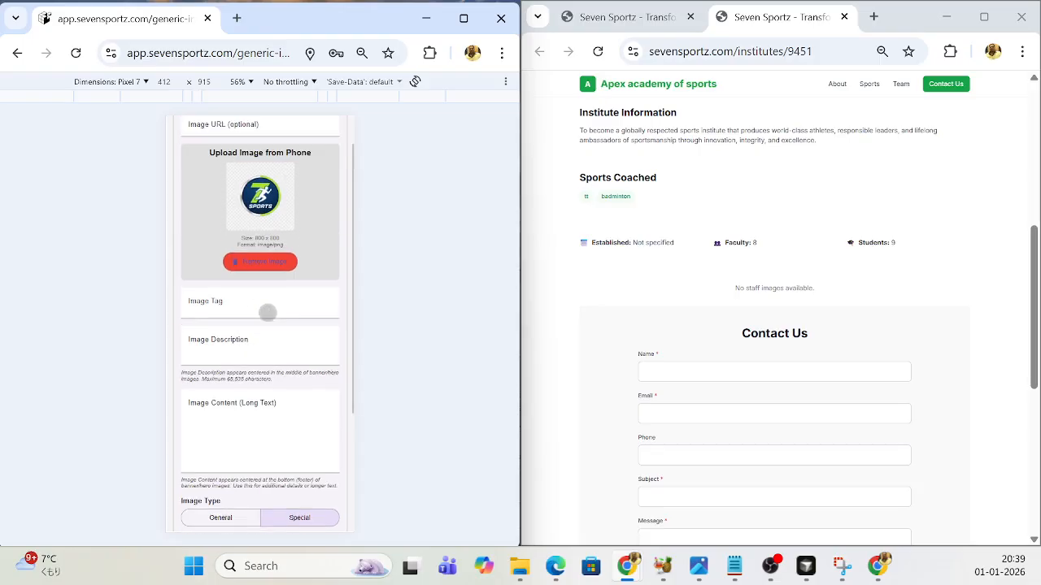
{"action": "left_click", "coordinate": [264, 348]}
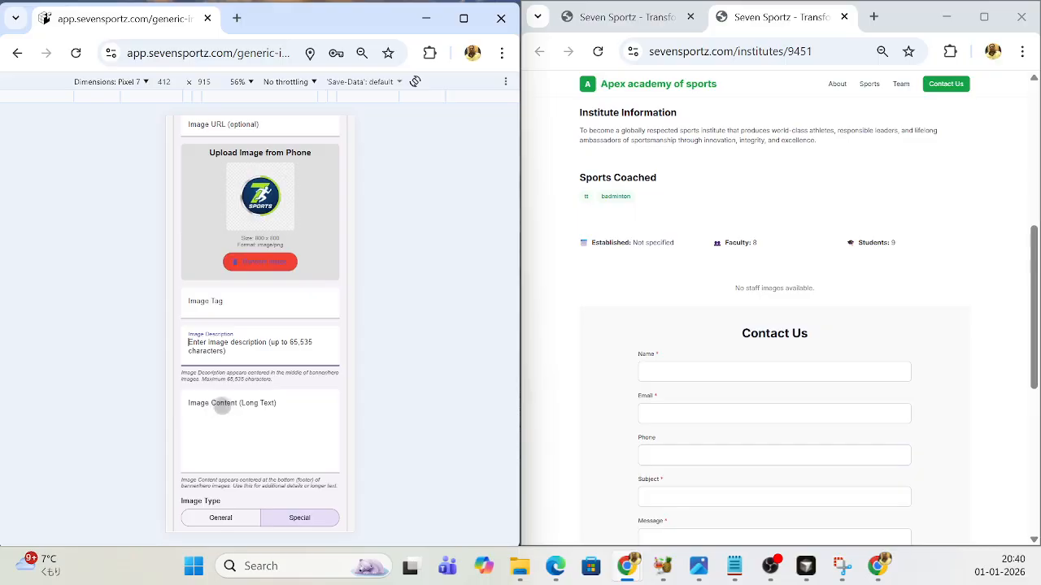
{"action": "scroll", "coordinate": [309, 406], "scroll_direction": "down", "scroll_amount": 1}
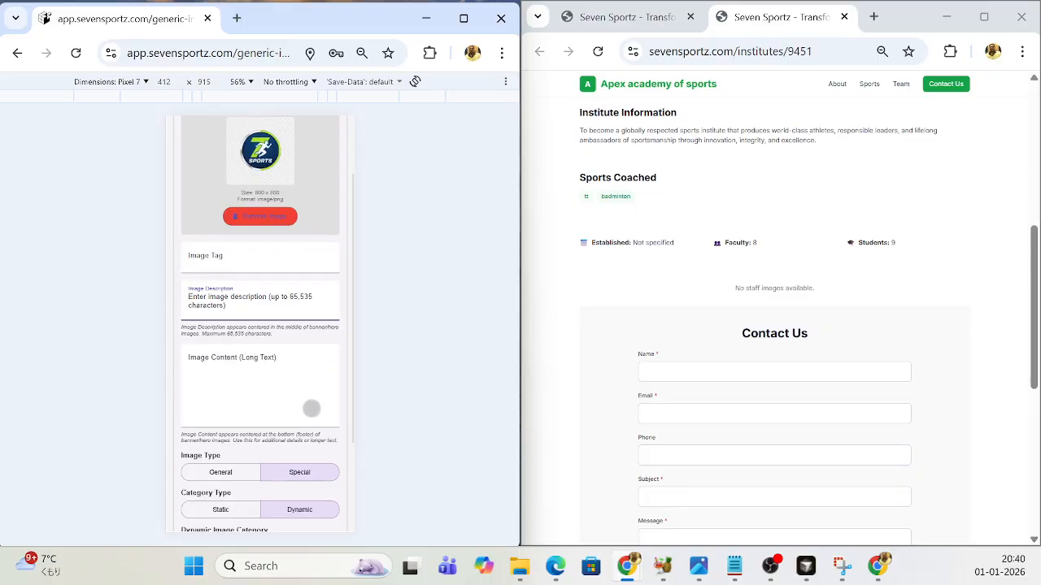
{"action": "scroll", "coordinate": [263, 399], "scroll_direction": "down", "scroll_amount": 3}
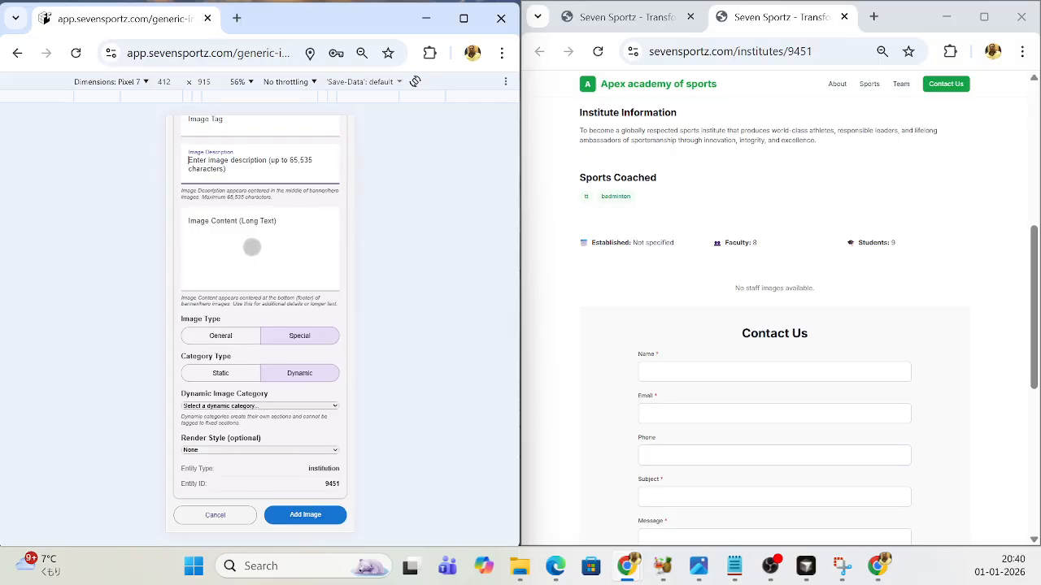
{"action": "scroll", "coordinate": [252, 248], "scroll_direction": "up", "scroll_amount": 1}
{"action": "scroll", "coordinate": [272, 268], "scroll_direction": "up", "scroll_amount": 1}
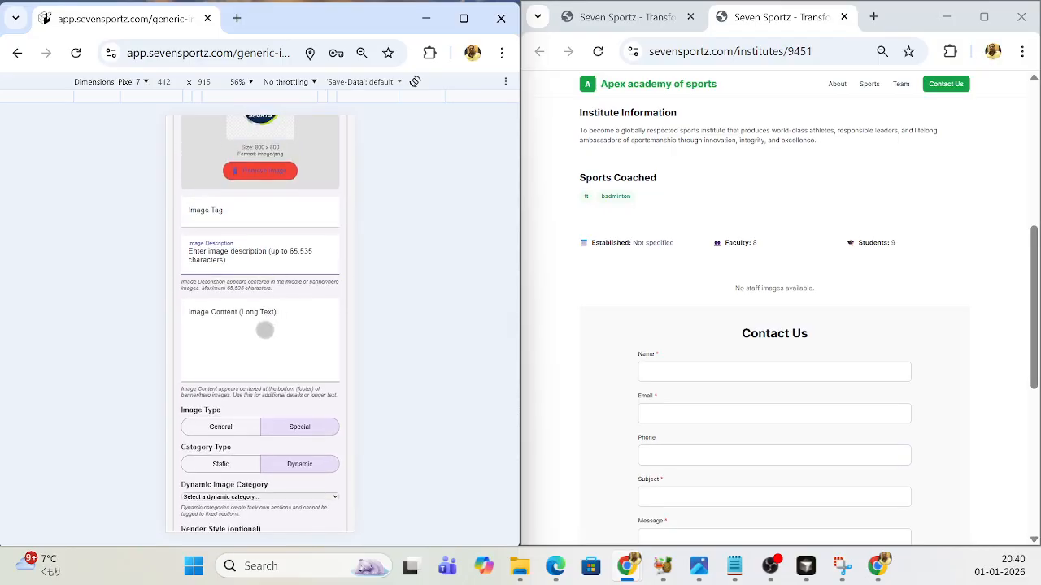
{"action": "scroll", "coordinate": [272, 331], "scroll_direction": "down", "scroll_amount": 1}
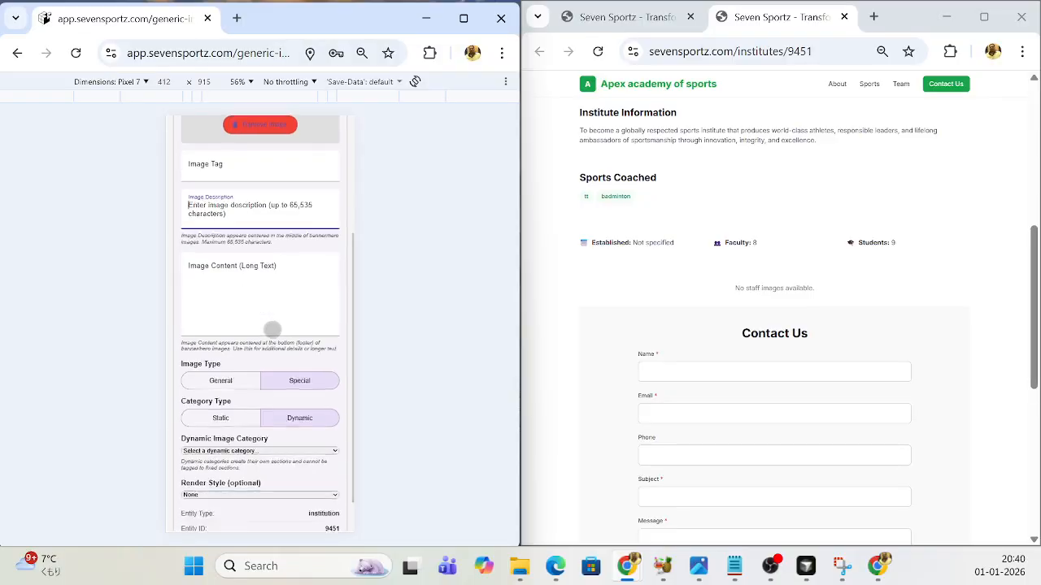
- Set the new image's category type to Static and its image category to LOGO
{"action": "scroll", "coordinate": [274, 332], "scroll_direction": "down", "scroll_amount": 1}
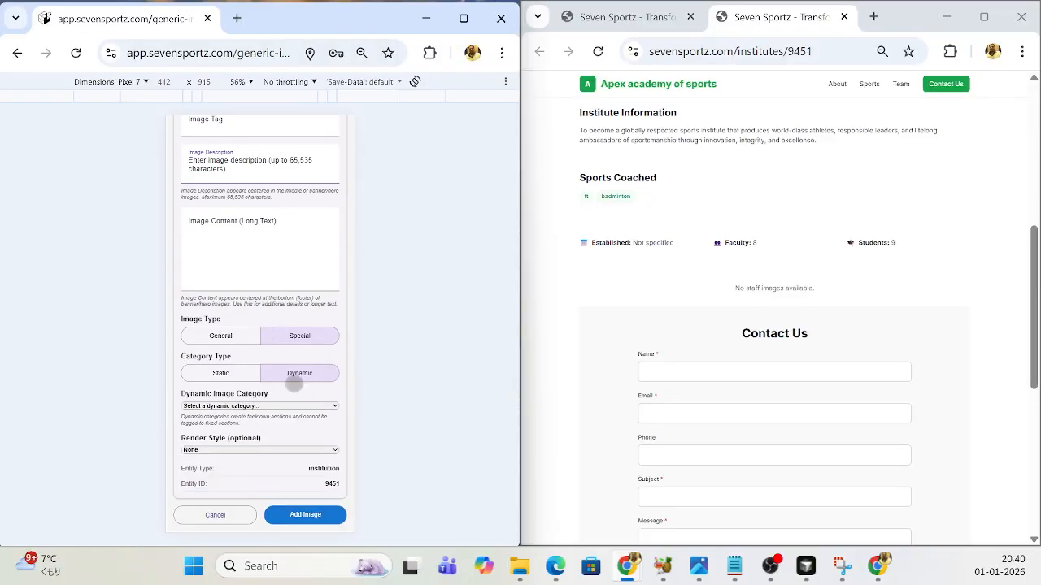
{"action": "left_click", "coordinate": [220, 372]}
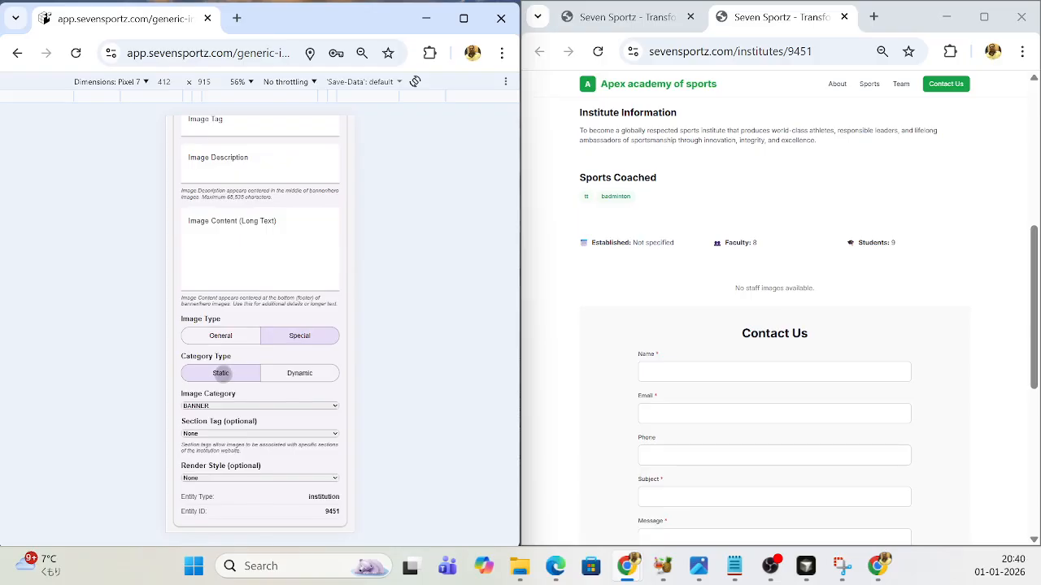
{"action": "left_click", "coordinate": [337, 406]}
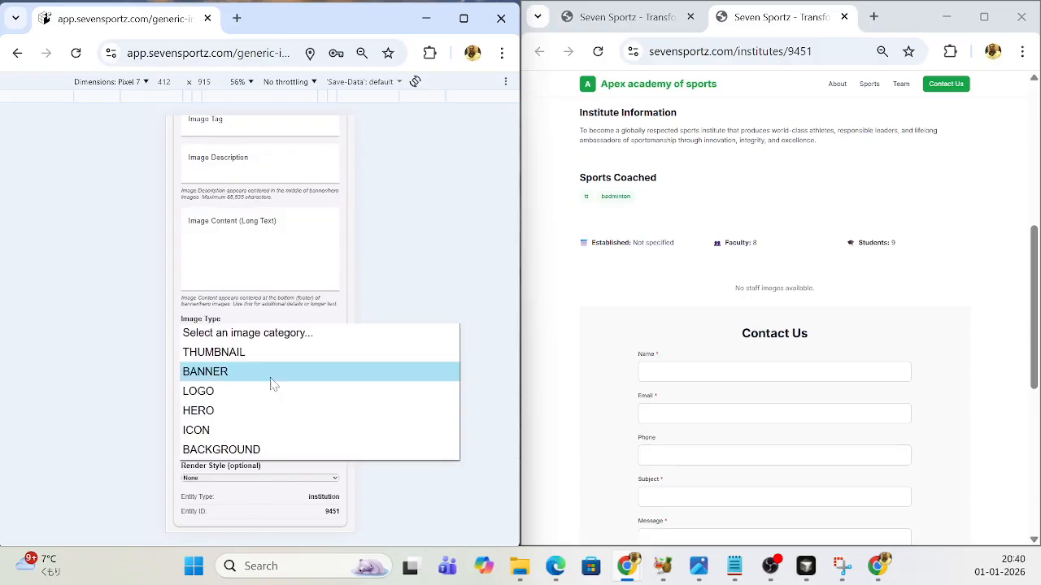
{"action": "left_click", "coordinate": [215, 399]}
{"action": "scroll", "coordinate": [262, 298], "scroll_direction": "up", "scroll_amount": 5}
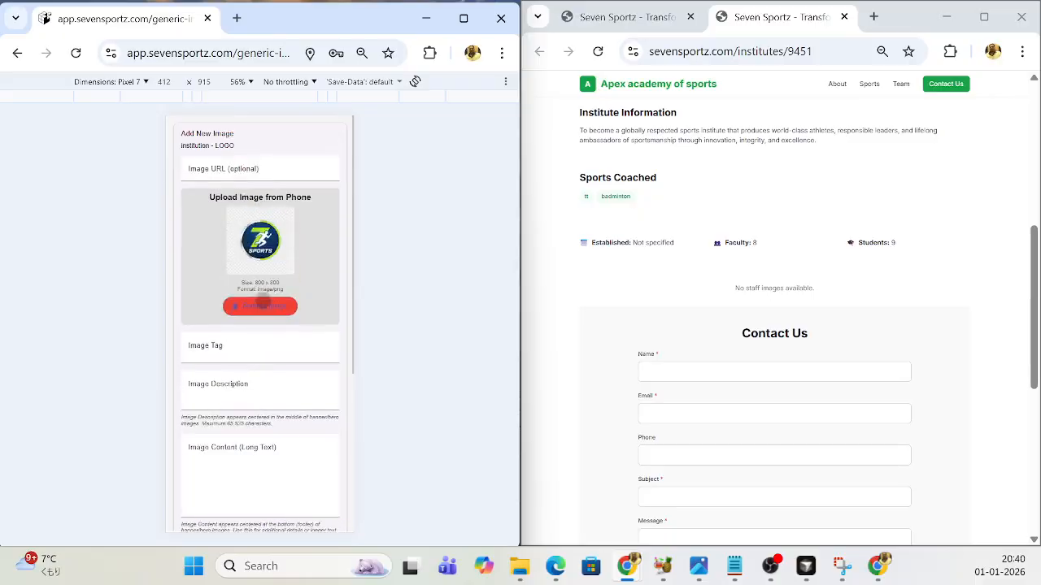
- Add the logo image to the institution and reload the public institute page
{"action": "scroll", "coordinate": [264, 307], "scroll_direction": "down", "scroll_amount": 4}
{"action": "scroll", "coordinate": [264, 307], "scroll_direction": "down", "scroll_amount": 2}
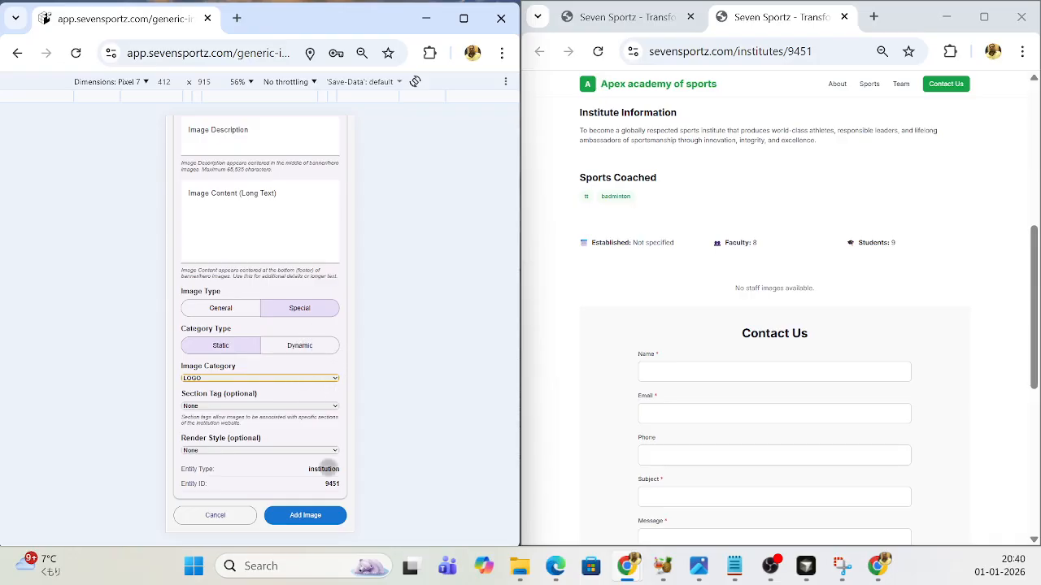
{"action": "left_click", "coordinate": [302, 517]}
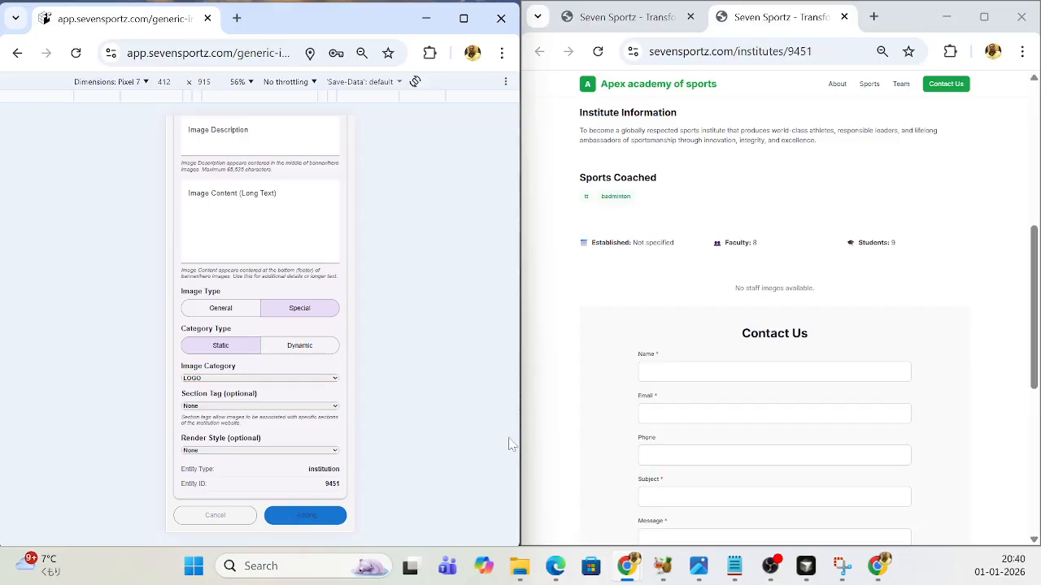
{"action": "left_click", "coordinate": [597, 51]}
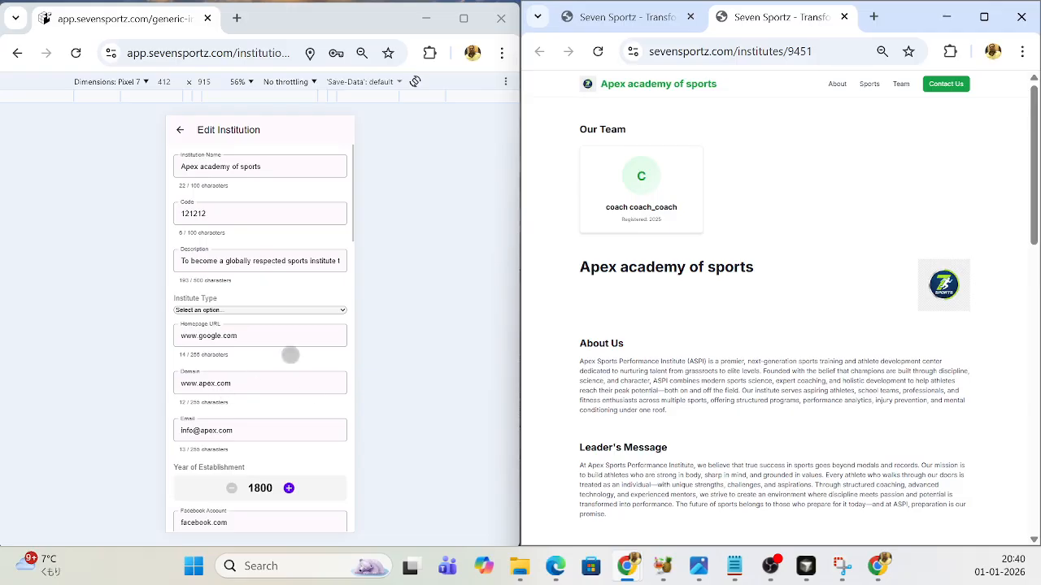
- Start another new institution image and upload the sports banner file from the Downloads folder
{"action": "scroll", "coordinate": [285, 357], "scroll_direction": "down", "scroll_amount": 2}
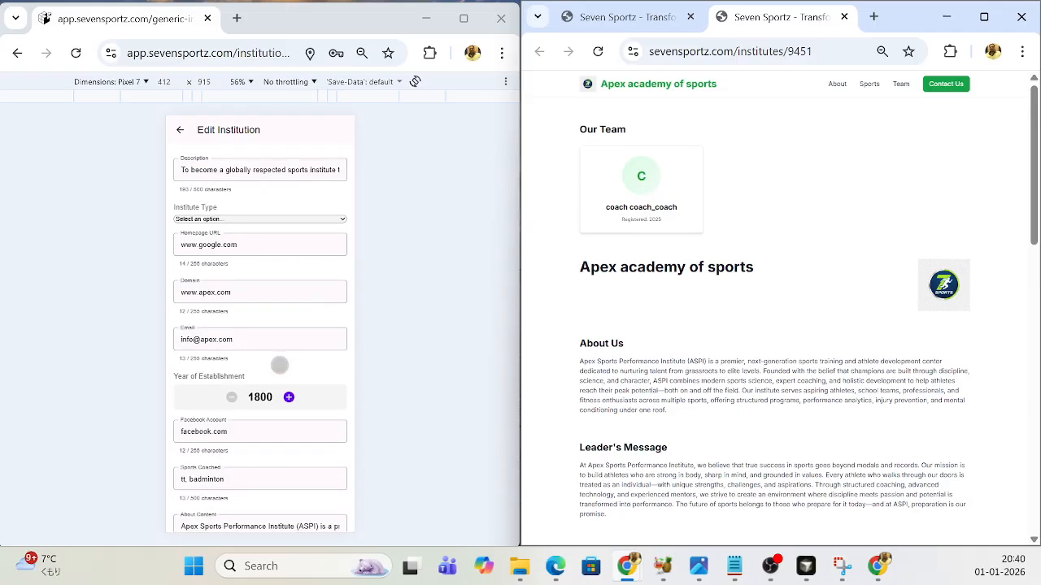
{"action": "scroll", "coordinate": [279, 365], "scroll_direction": "down", "scroll_amount": 4}
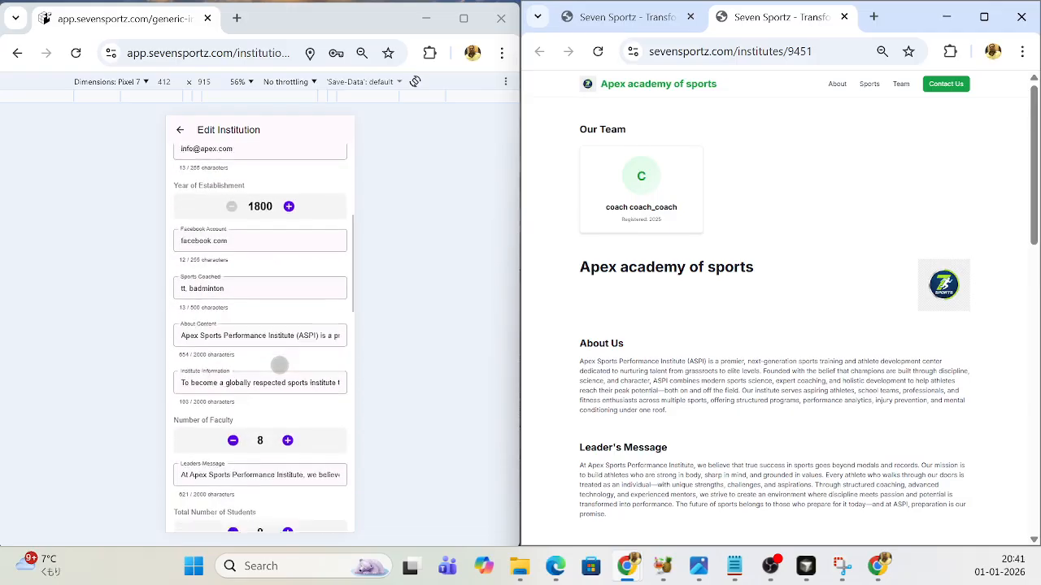
{"action": "scroll", "coordinate": [279, 365], "scroll_direction": "down", "scroll_amount": 5}
{"action": "left_click", "coordinate": [267, 350]}
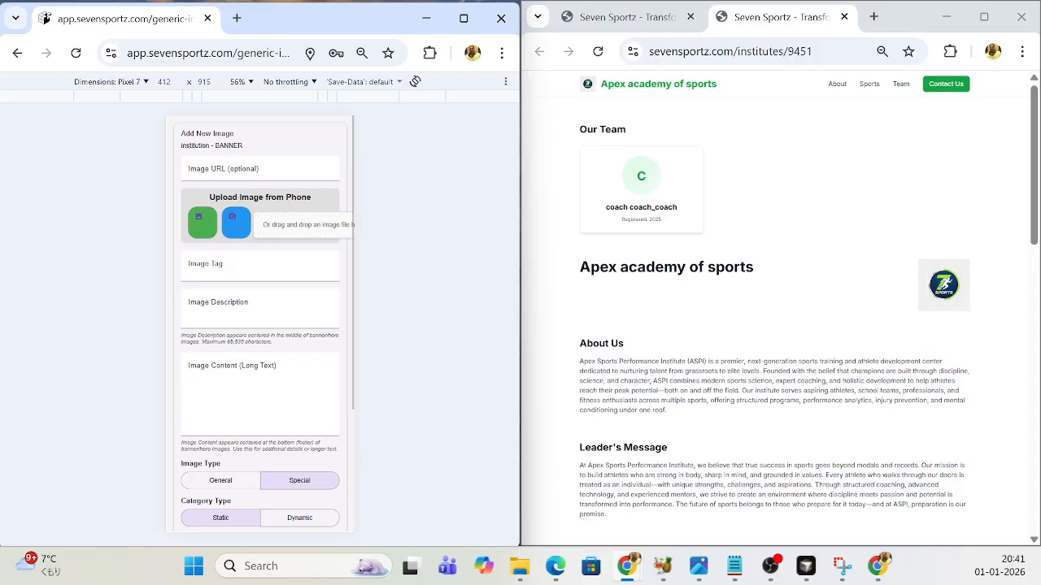
{"action": "left_click", "coordinate": [298, 225]}
{"action": "scroll", "coordinate": [303, 235], "scroll_direction": "down", "scroll_amount": 8}
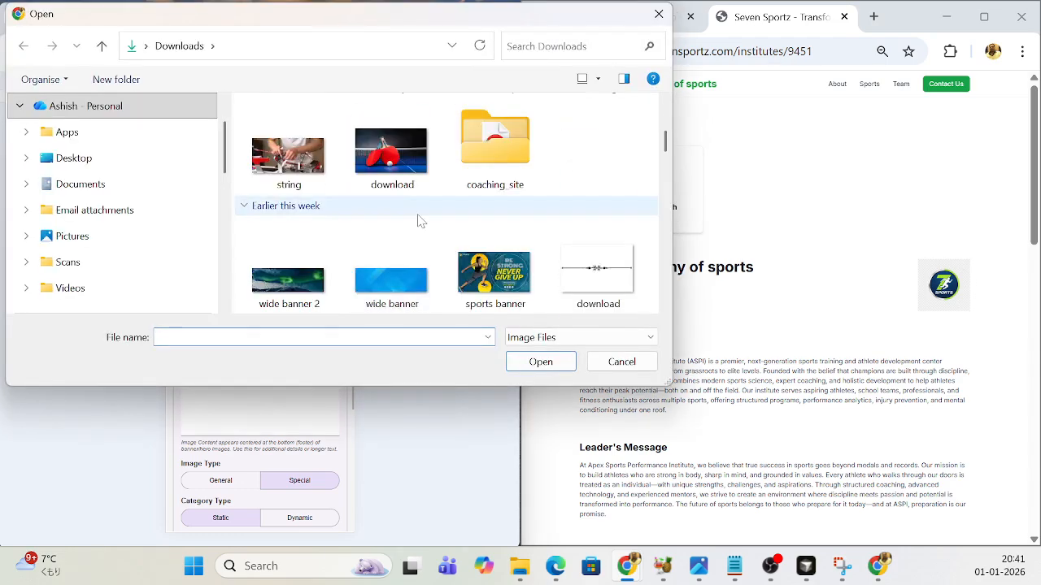
{"action": "left_click", "coordinate": [389, 180]}
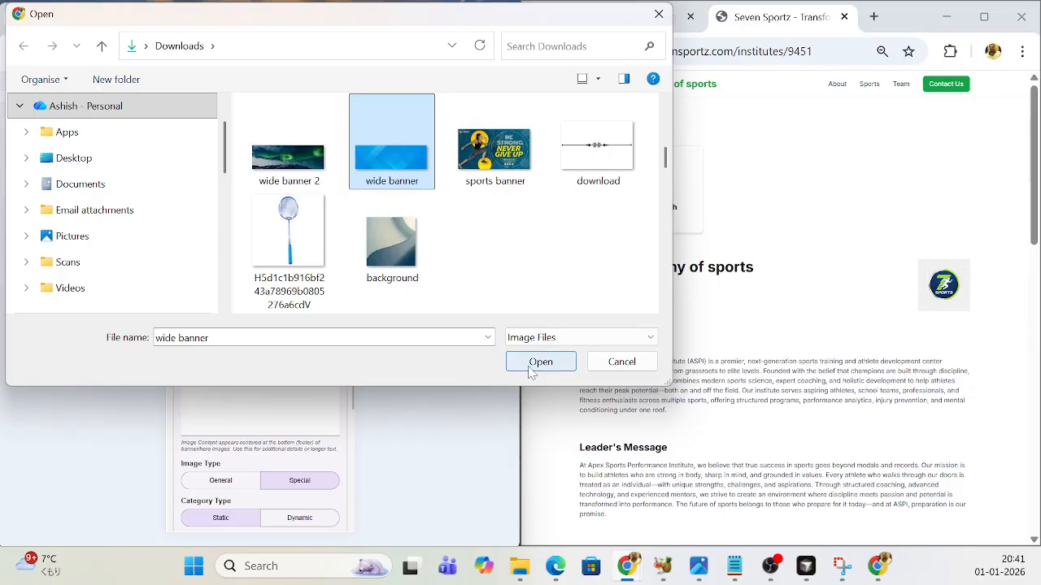
{"action": "left_click", "coordinate": [500, 163]}
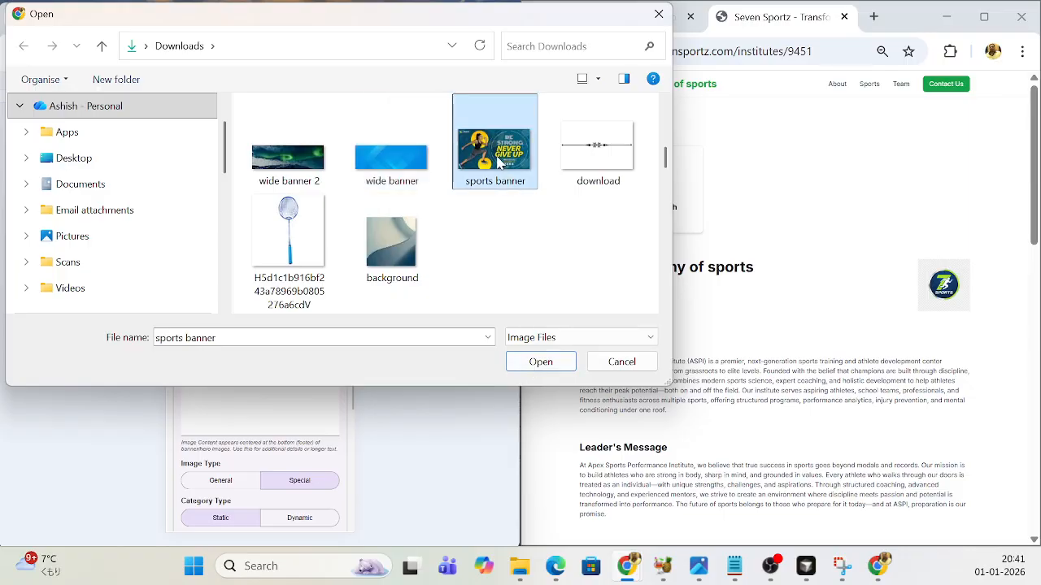
{"action": "left_click", "coordinate": [540, 363]}
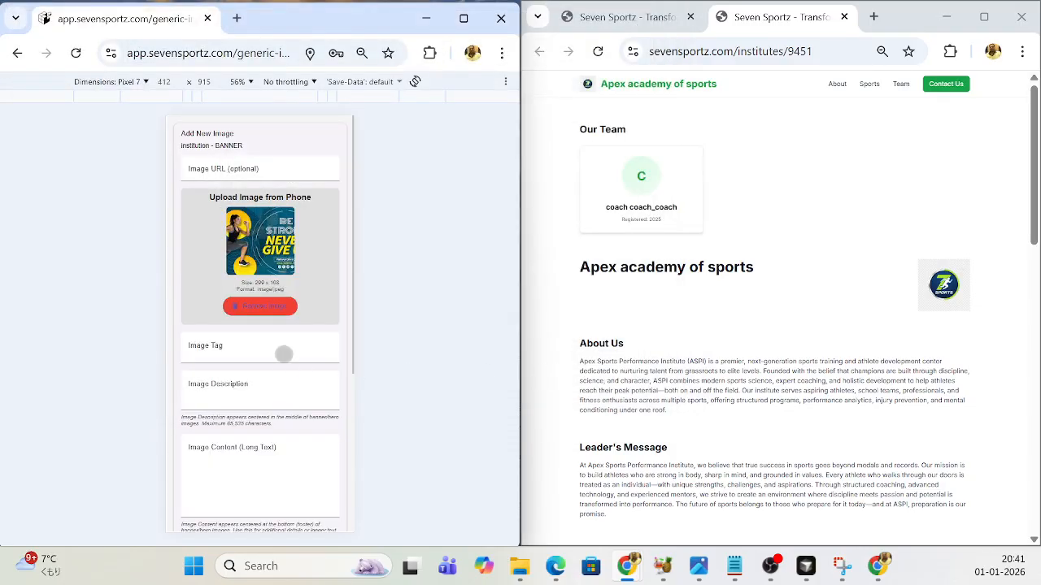
- Set the sports banner image's category to HERO
{"action": "scroll", "coordinate": [287, 387], "scroll_direction": "down", "scroll_amount": 3}
{"action": "scroll", "coordinate": [289, 390], "scroll_direction": "down", "scroll_amount": 3}
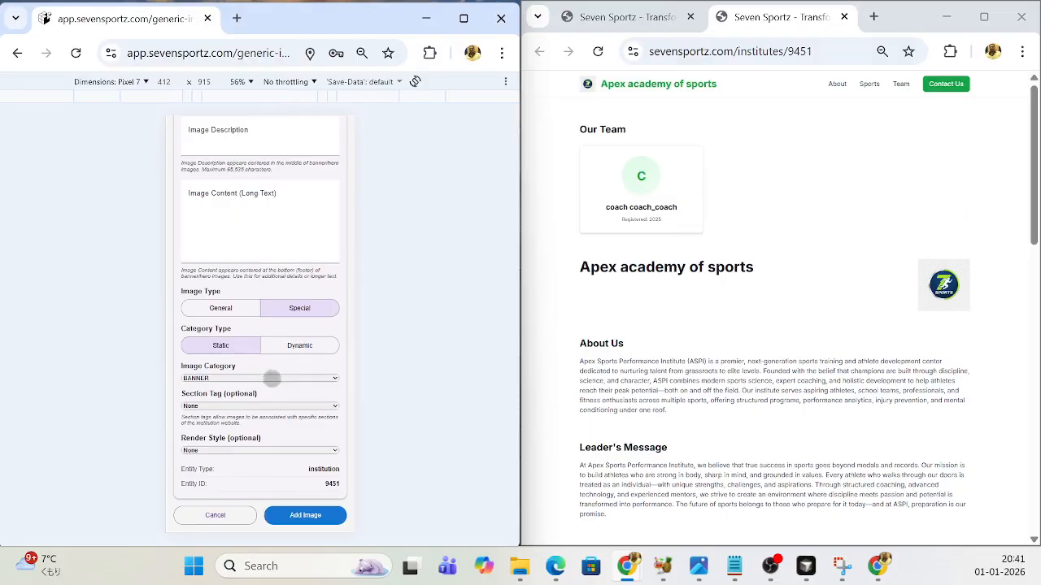
{"action": "left_click", "coordinate": [335, 378]}
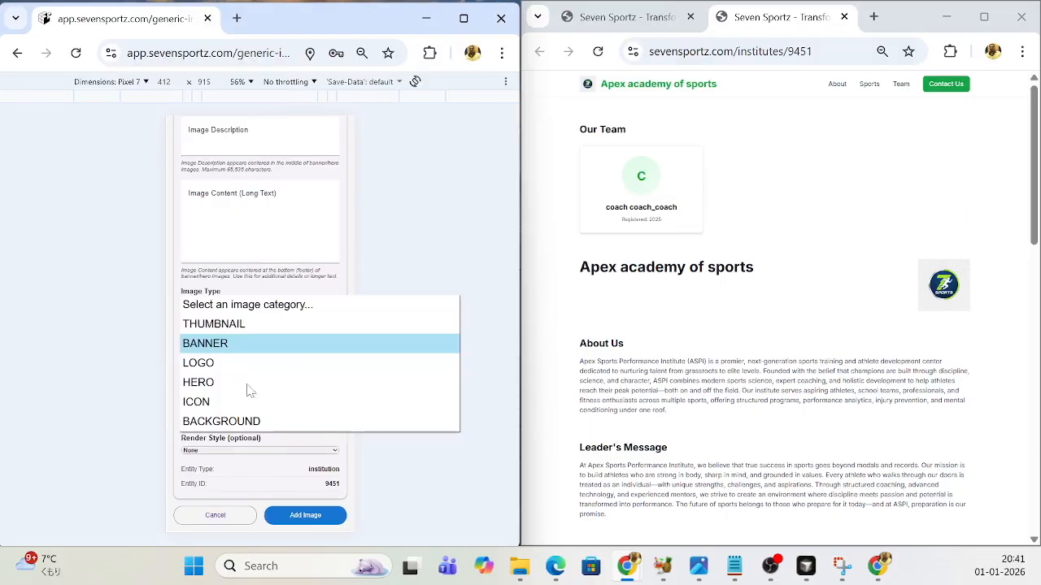
{"action": "left_click", "coordinate": [200, 384]}
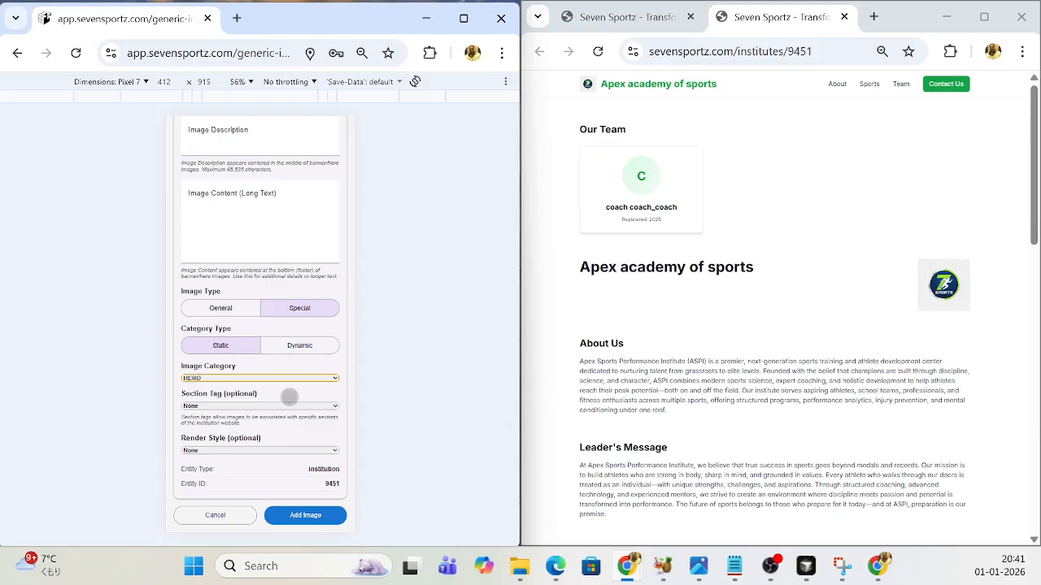
- Enter the image description "My Sports My Life!!" and the image content "We provide badminton coaching for all classes"
{"action": "scroll", "coordinate": [289, 396], "scroll_direction": "up", "scroll_amount": 3}
{"action": "left_click", "coordinate": [248, 278]}
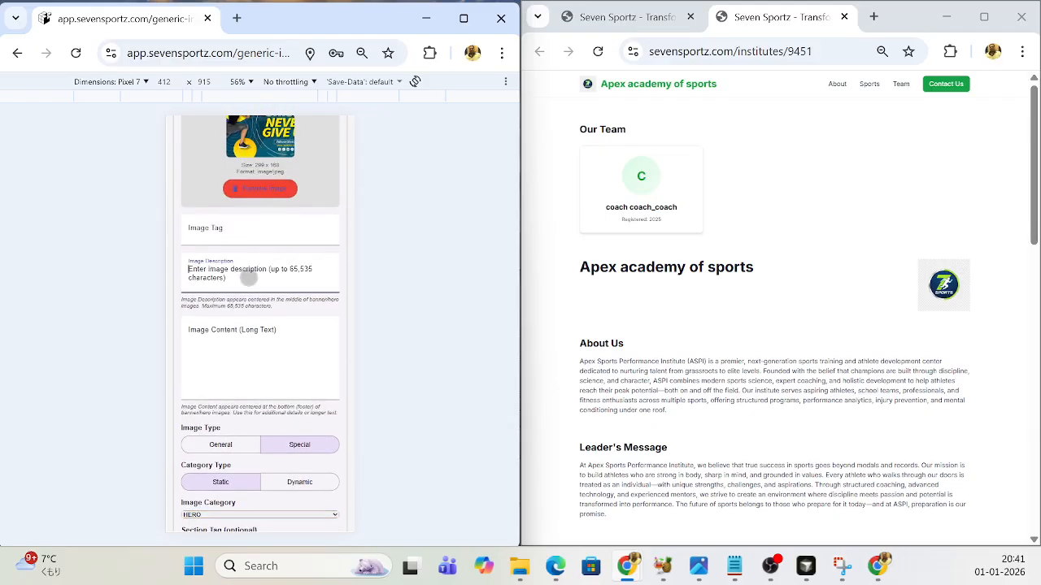
{"action": "type", "text": "M"}
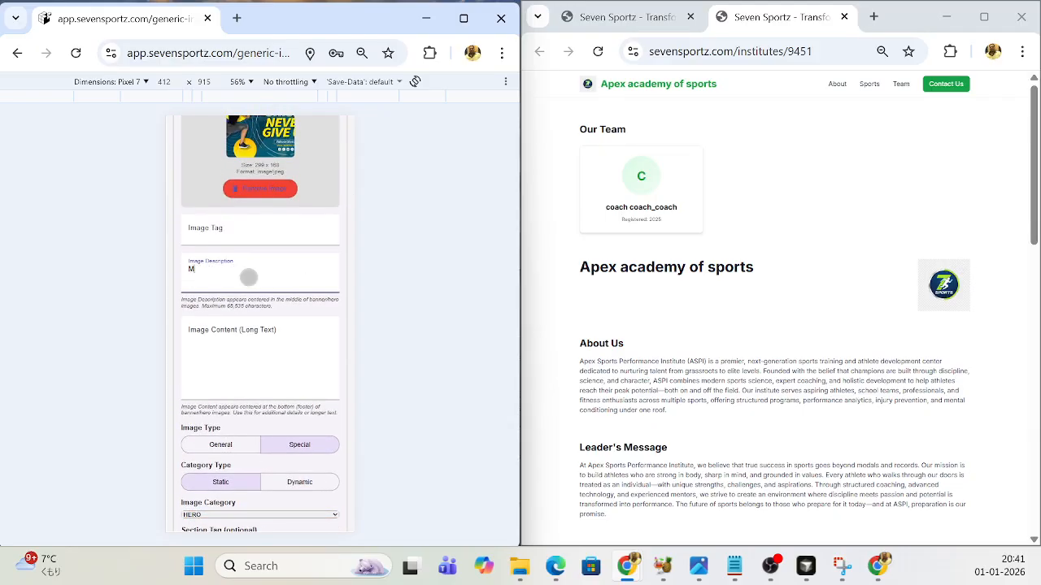
{"action": "type", "text": "y Sports My Life!!"}
{"action": "left_click", "coordinate": [238, 352]}
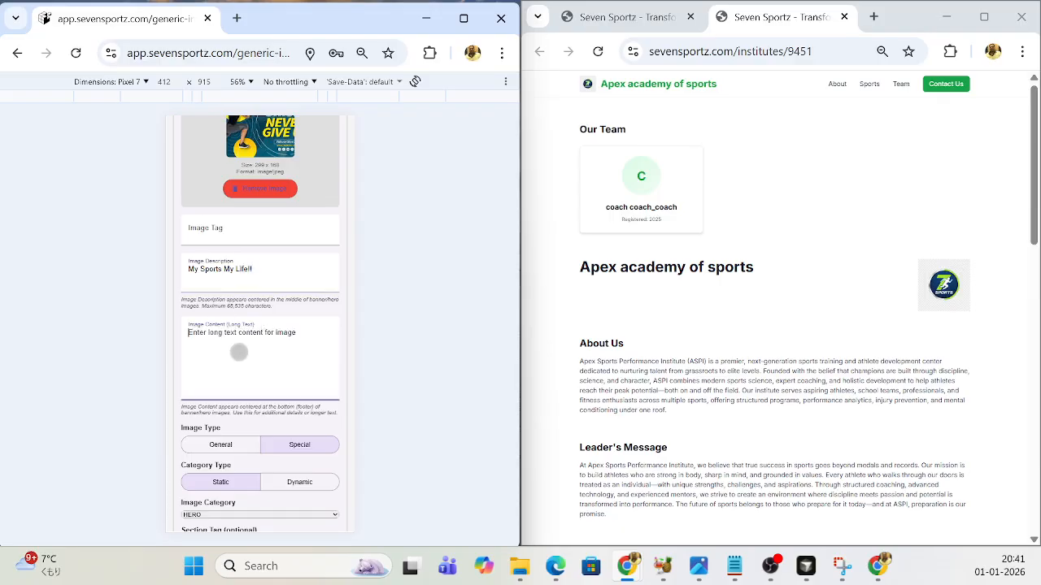
{"action": "type", "text": "We"}
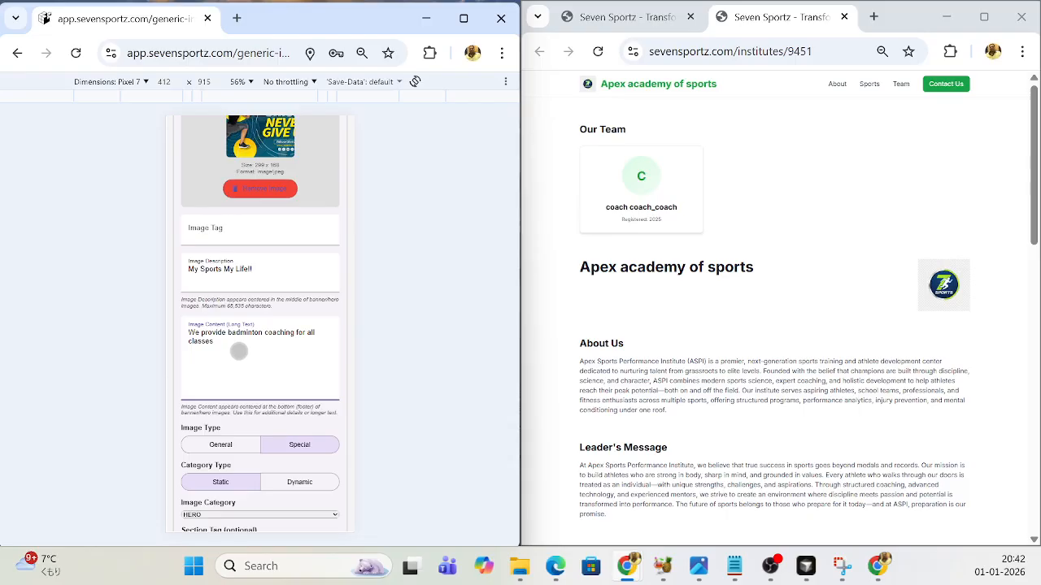
- Add the hero image to the institution, then reload the public institute page and view the banner area
{"action": "scroll", "coordinate": [238, 352], "scroll_direction": "down", "scroll_amount": 3}
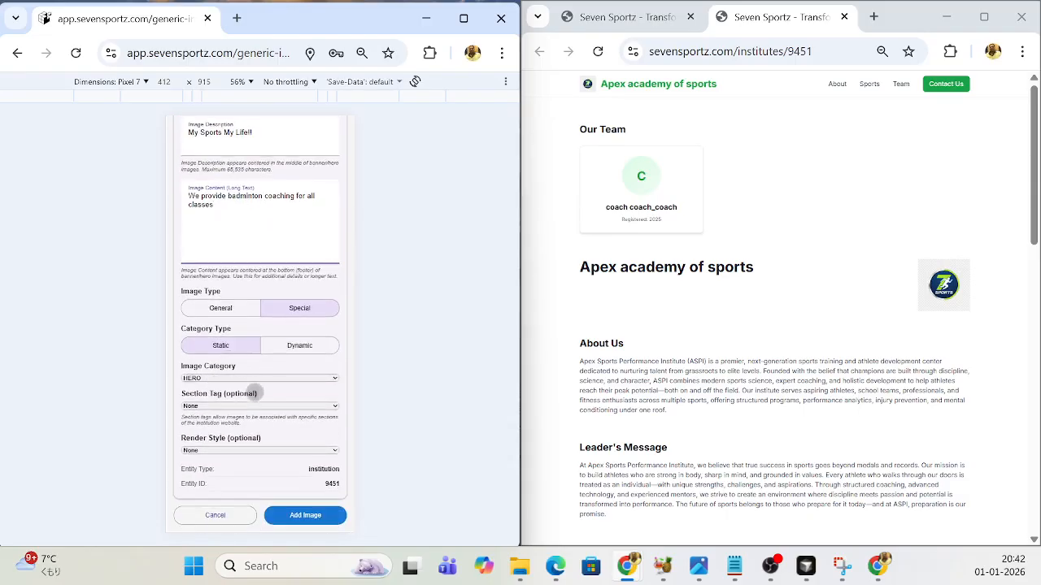
{"action": "left_click", "coordinate": [308, 524]}
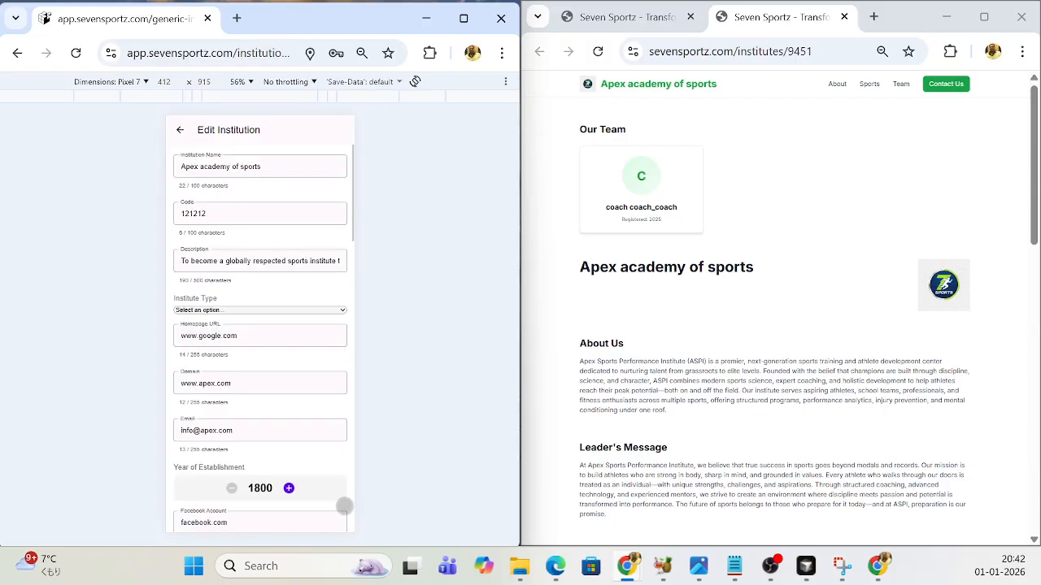
{"action": "left_click", "coordinate": [598, 51]}
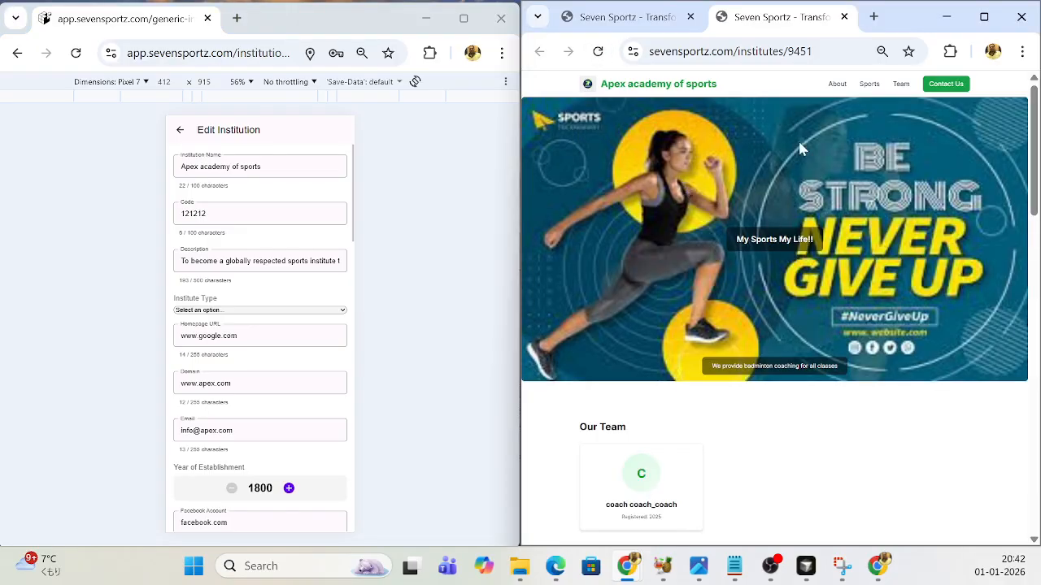
{"action": "scroll", "coordinate": [918, 165], "scroll_direction": "down", "scroll_amount": 2}
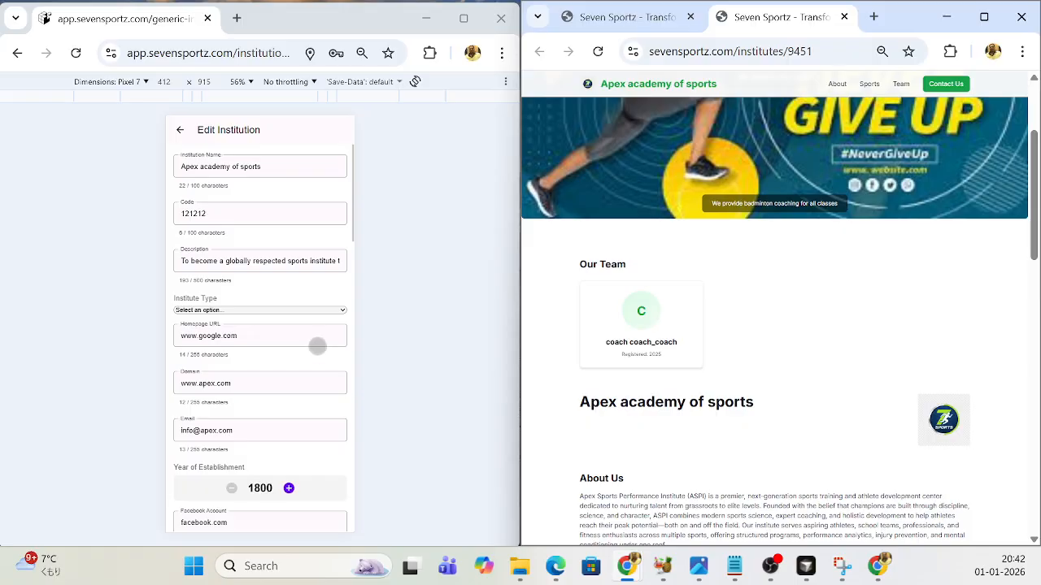
- Start another new image under Current Institution Images and look over the form's description, content and category fields
{"action": "scroll", "coordinate": [317, 346], "scroll_direction": "down", "scroll_amount": 1}
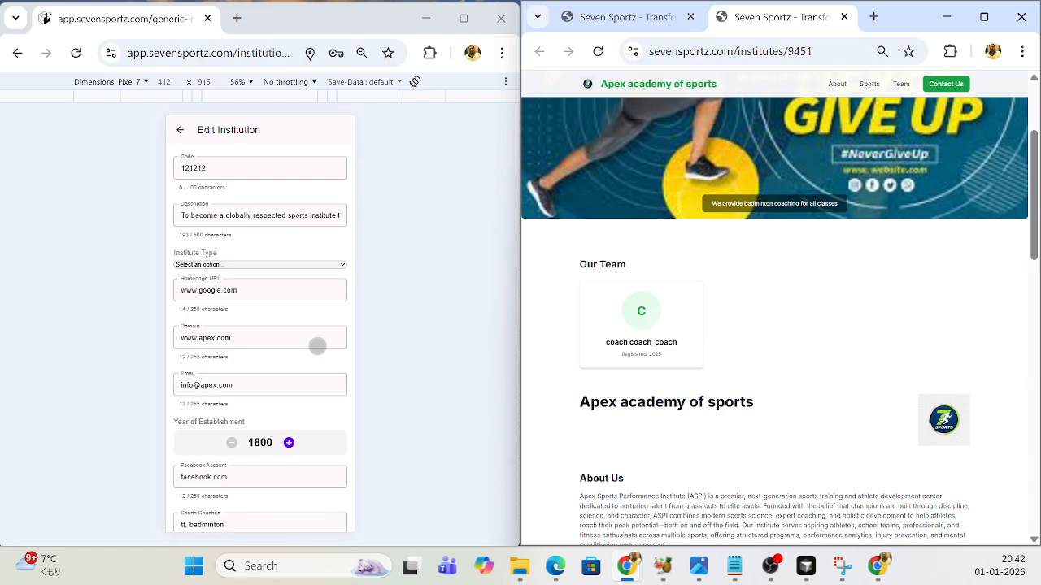
{"action": "scroll", "coordinate": [317, 346], "scroll_direction": "up", "scroll_amount": 1}
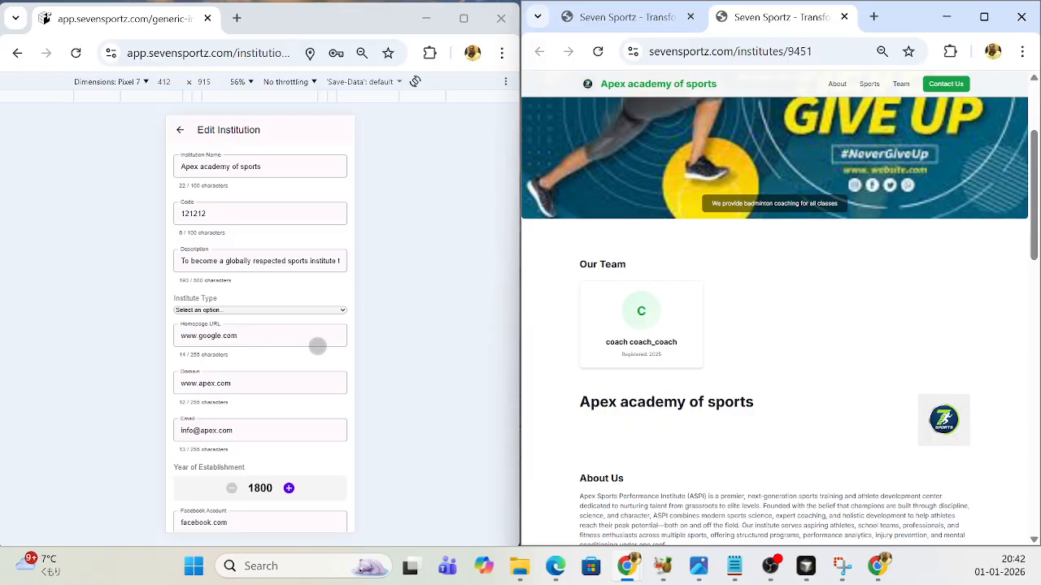
{"action": "scroll", "coordinate": [318, 346], "scroll_direction": "down", "scroll_amount": 10}
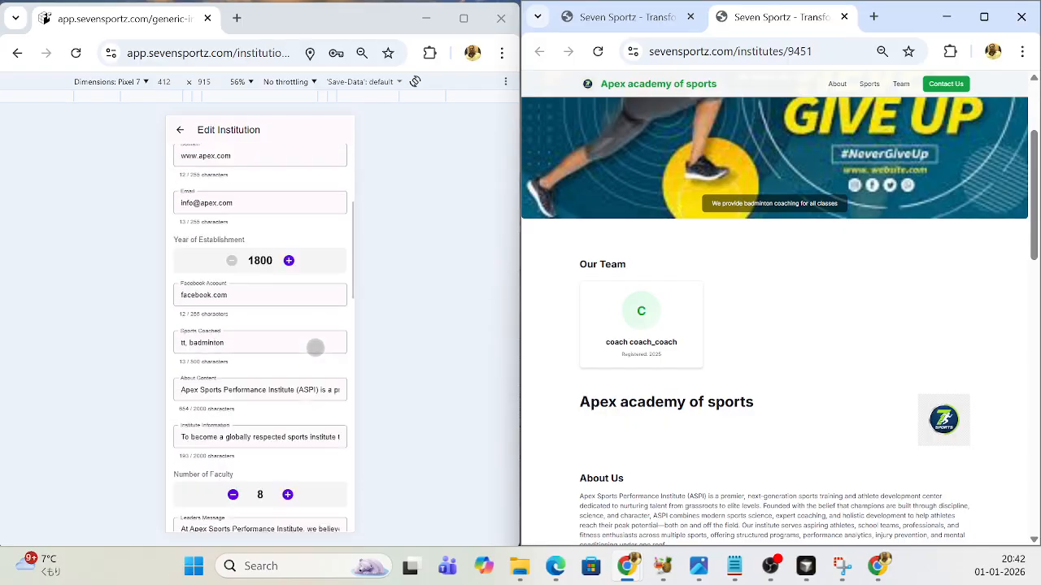
{"action": "scroll", "coordinate": [315, 350], "scroll_direction": "down", "scroll_amount": 1}
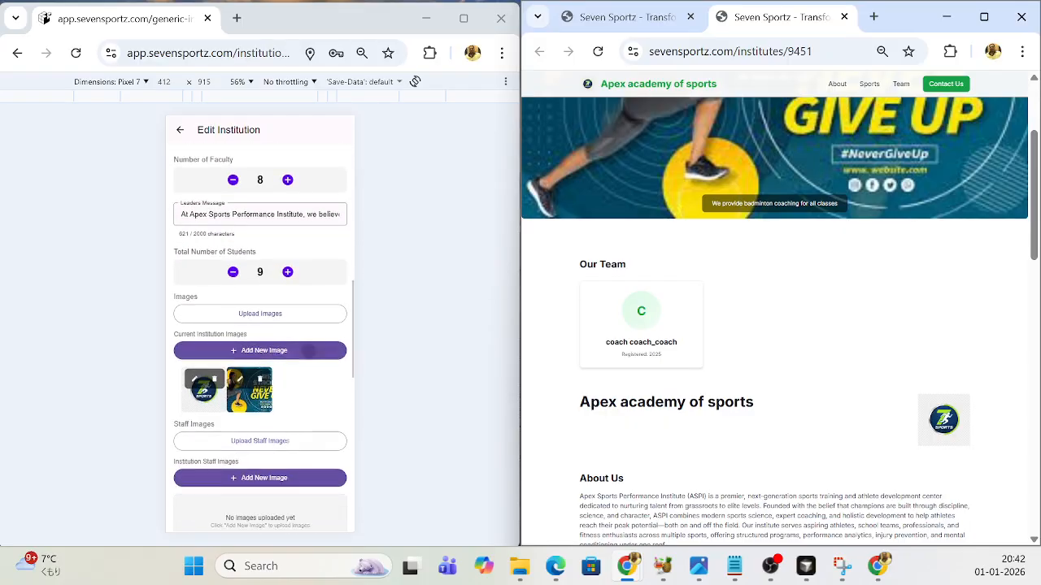
{"action": "left_click", "coordinate": [265, 348]}
{"action": "scroll", "coordinate": [279, 341], "scroll_direction": "down", "scroll_amount": 1}
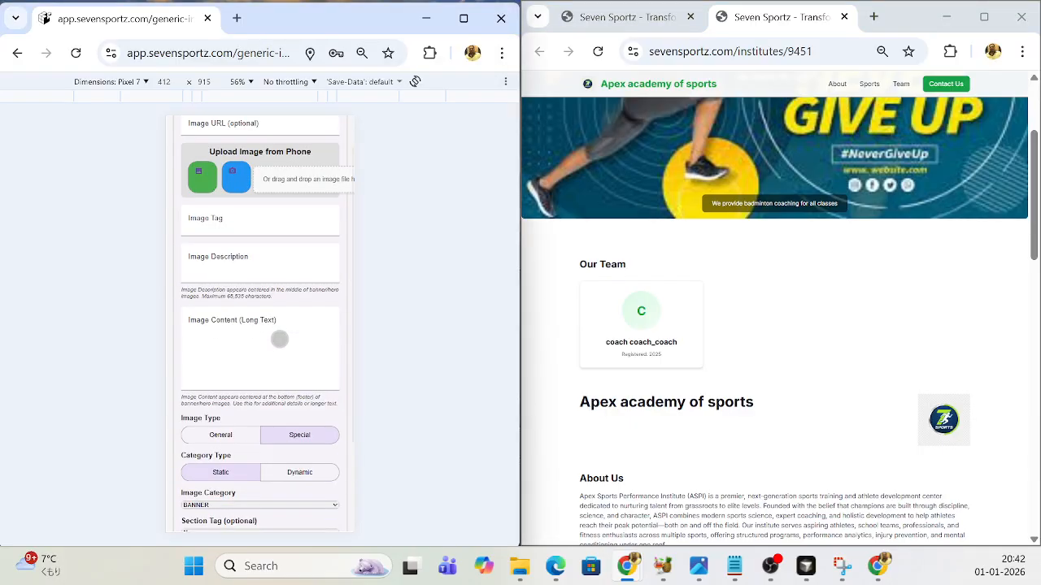
{"action": "scroll", "coordinate": [279, 347], "scroll_direction": "up", "scroll_amount": 1}
{"action": "scroll", "coordinate": [278, 348], "scroll_direction": "down", "scroll_amount": 1}
{"action": "scroll", "coordinate": [279, 347], "scroll_direction": "down", "scroll_amount": 3}
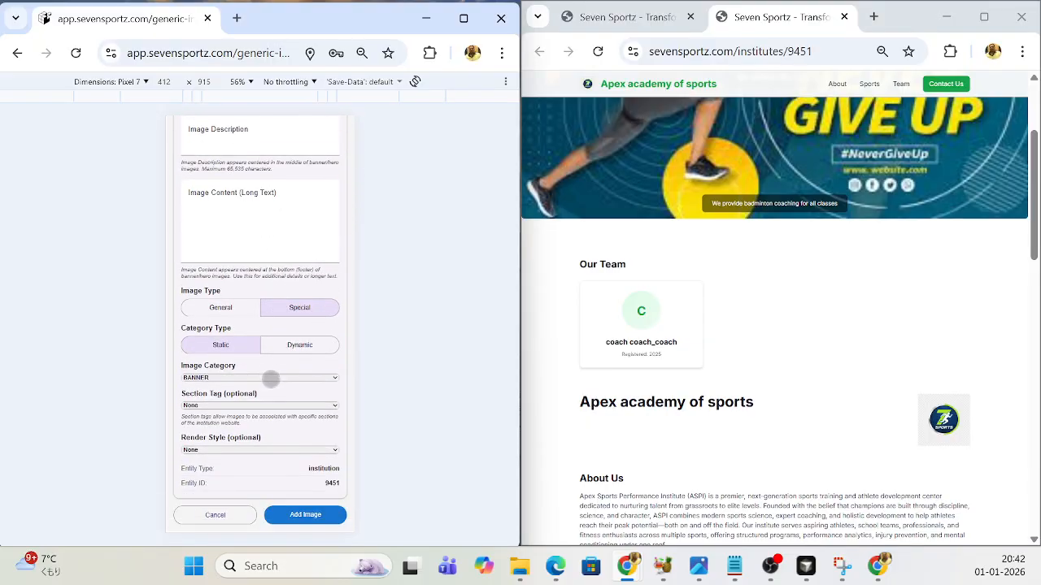
{"action": "scroll", "coordinate": [270, 373], "scroll_direction": "up", "scroll_amount": 4}
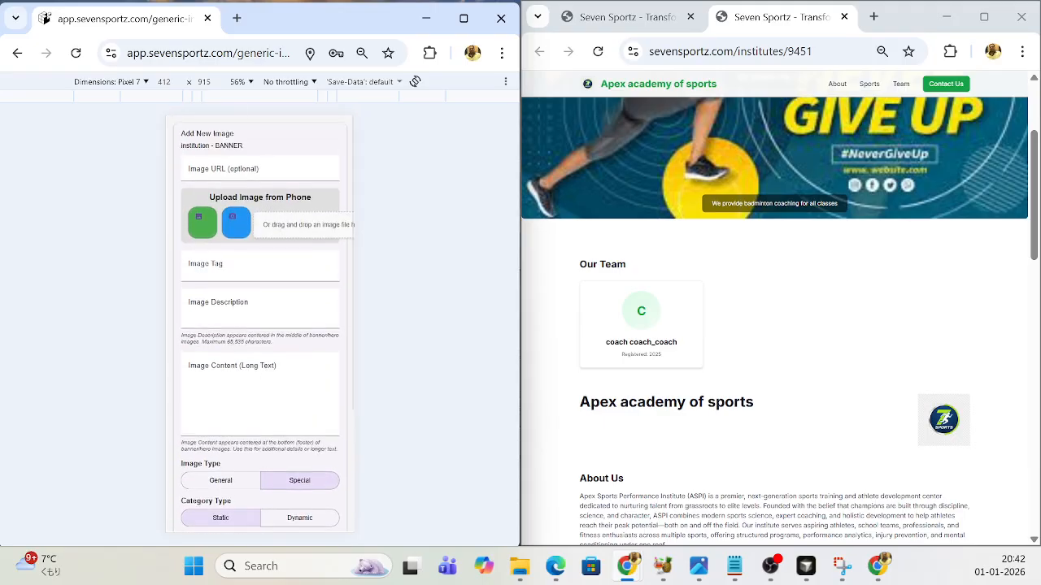
- Upload the "wide banner" picture from Downloads as the new institution image
{"action": "left_click", "coordinate": [277, 225]}
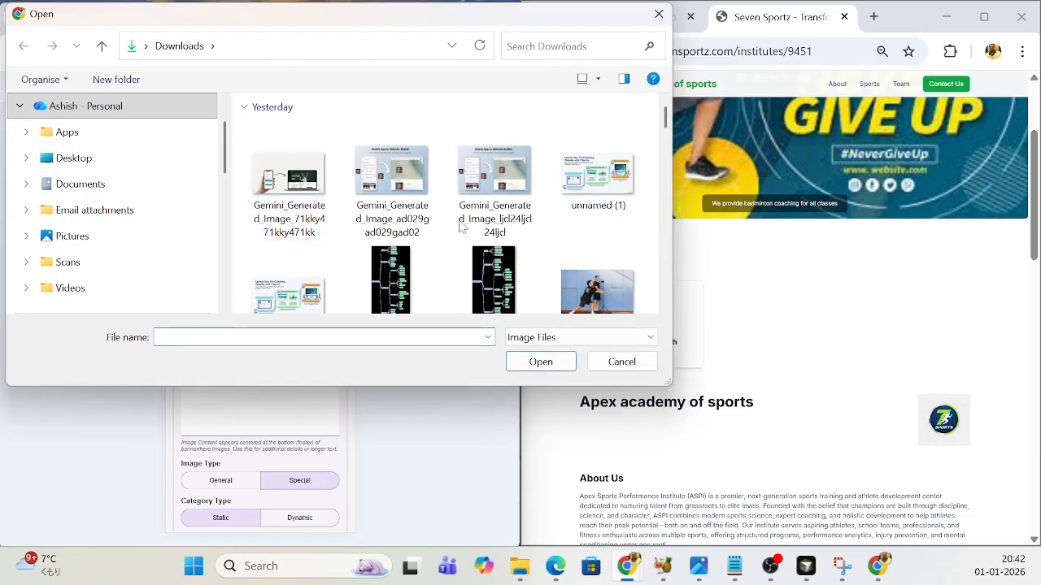
{"action": "scroll", "coordinate": [469, 226], "scroll_direction": "down", "scroll_amount": 2}
{"action": "scroll", "coordinate": [469, 226], "scroll_direction": "down", "scroll_amount": 3}
{"action": "scroll", "coordinate": [467, 226], "scroll_direction": "up", "scroll_amount": 2}
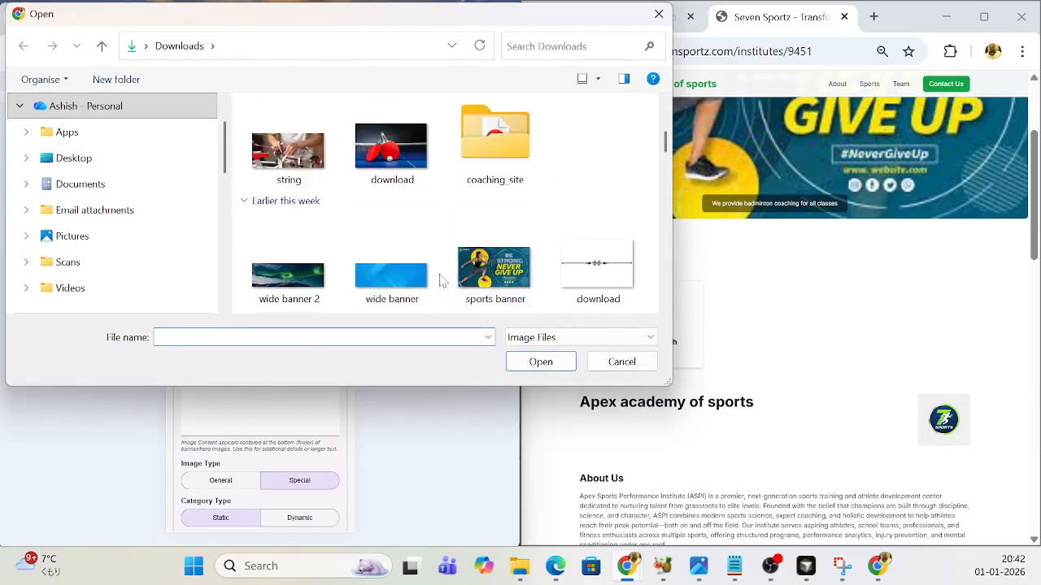
{"action": "left_click", "coordinate": [401, 284]}
{"action": "left_click", "coordinate": [541, 366]}
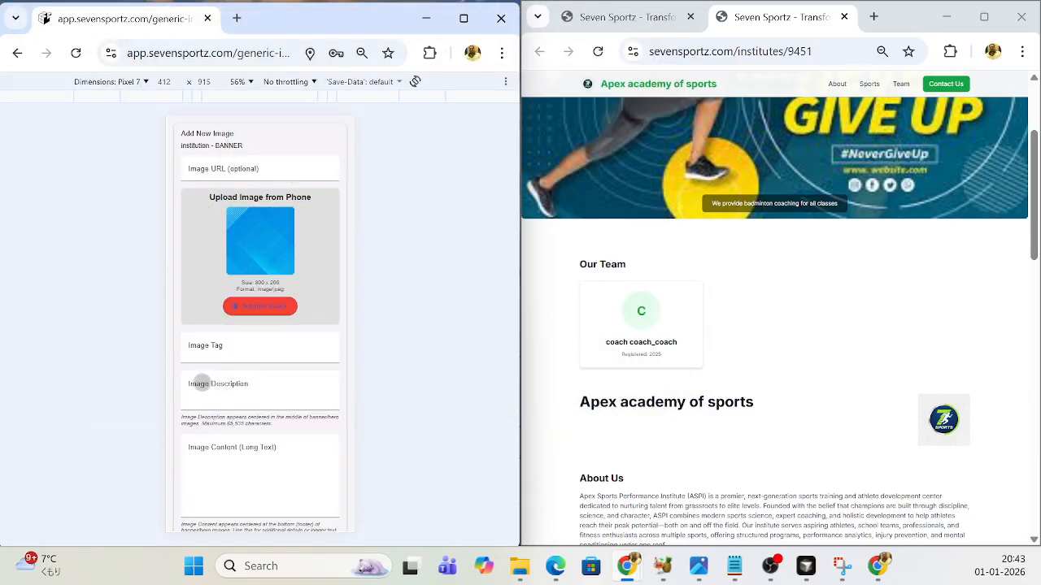
- Set the wide banner image's section tag to aboutContent and add the image to the institution
{"action": "scroll", "coordinate": [226, 377], "scroll_direction": "down", "scroll_amount": 4}
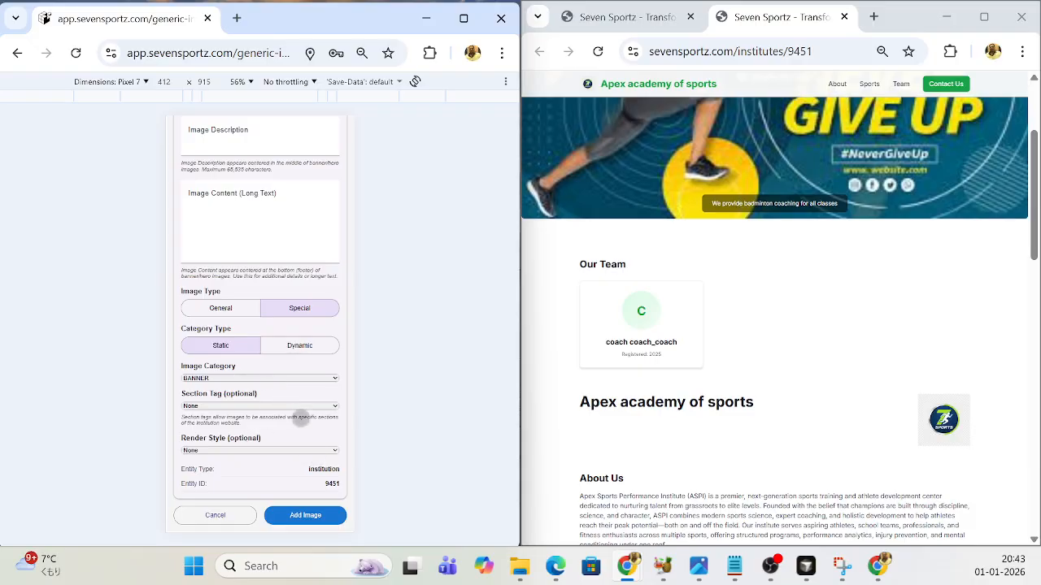
{"action": "left_click", "coordinate": [332, 405]}
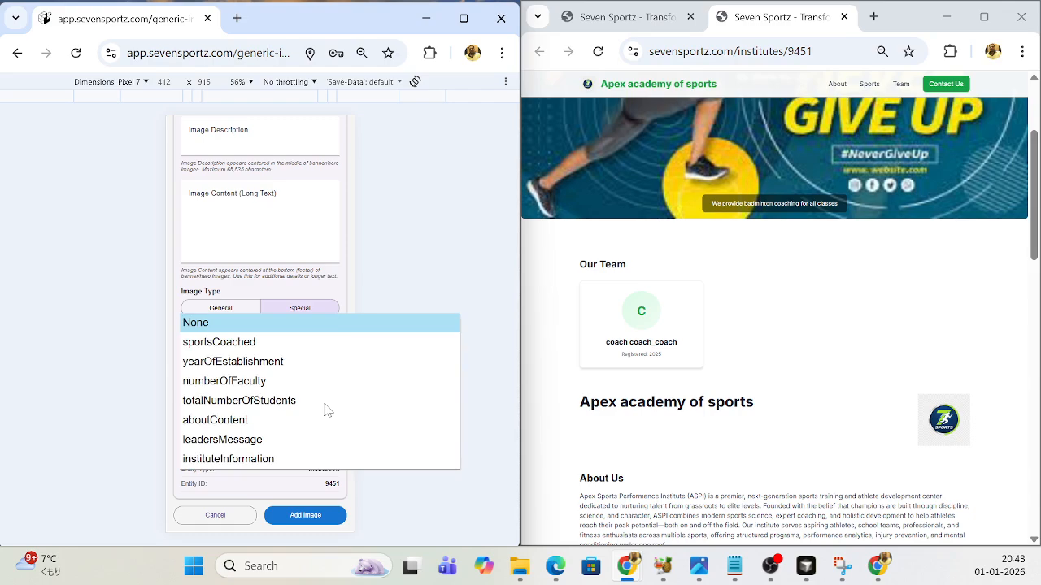
{"action": "left_click", "coordinate": [215, 420]}
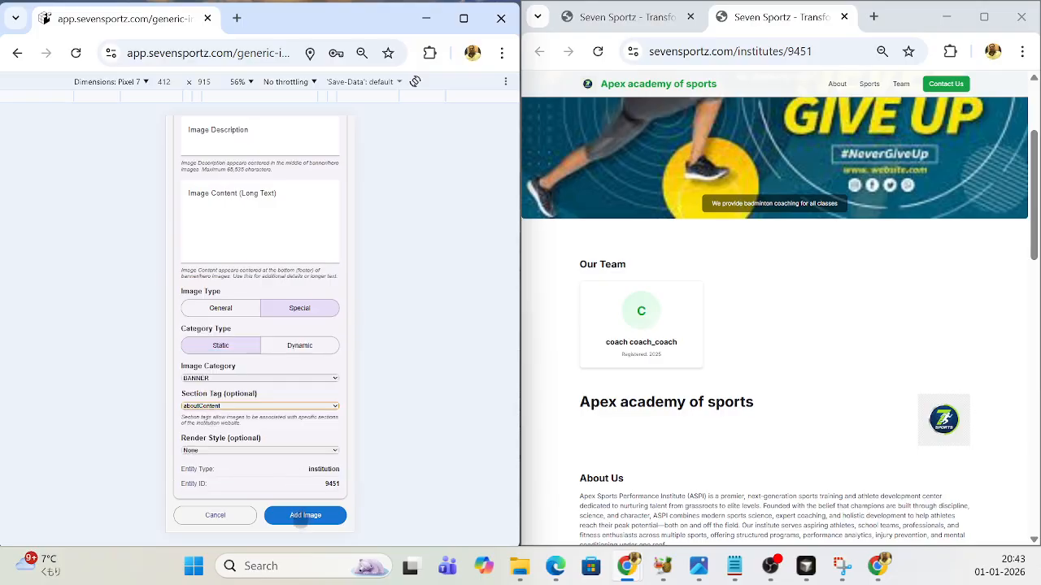
{"action": "left_click", "coordinate": [300, 519]}
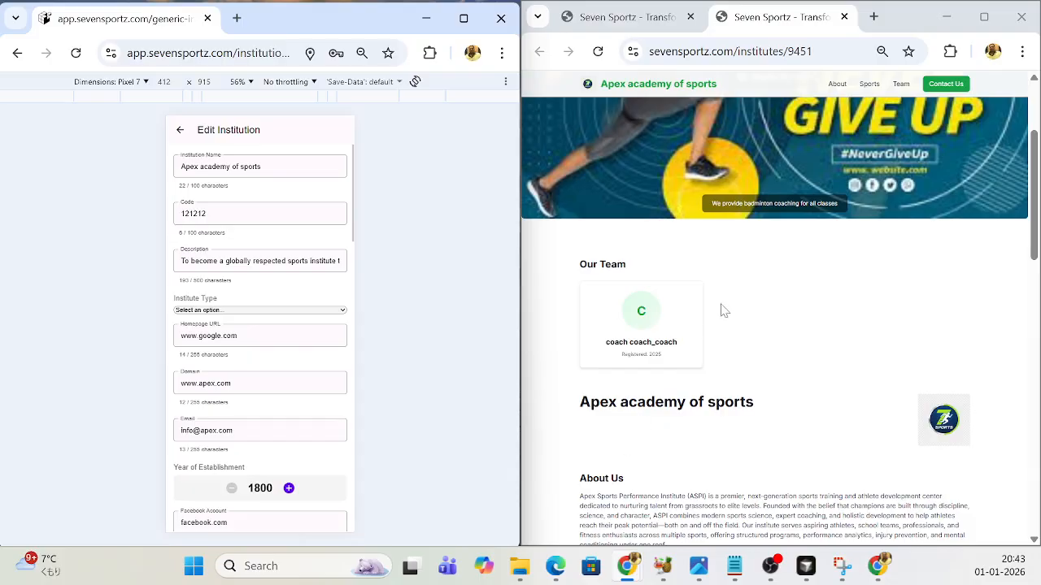
- Reload the public institute page and view the area around the About Us section
{"action": "left_click", "coordinate": [598, 52]}
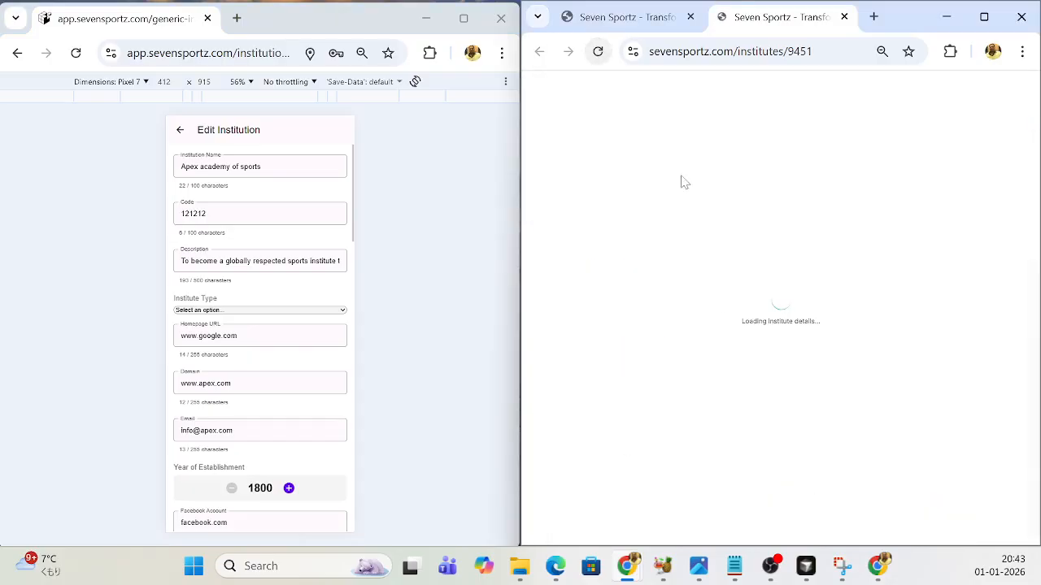
{"action": "scroll", "coordinate": [756, 297], "scroll_direction": "down", "scroll_amount": 5}
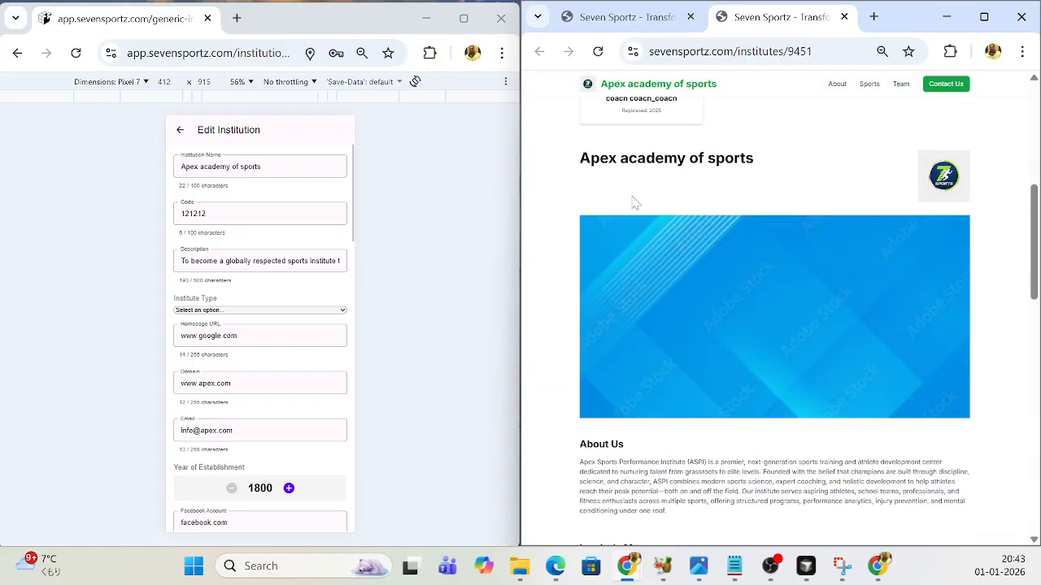
{"action": "scroll", "coordinate": [665, 251], "scroll_direction": "up", "scroll_amount": 2}
{"action": "scroll", "coordinate": [632, 263], "scroll_direction": "down", "scroll_amount": 3}
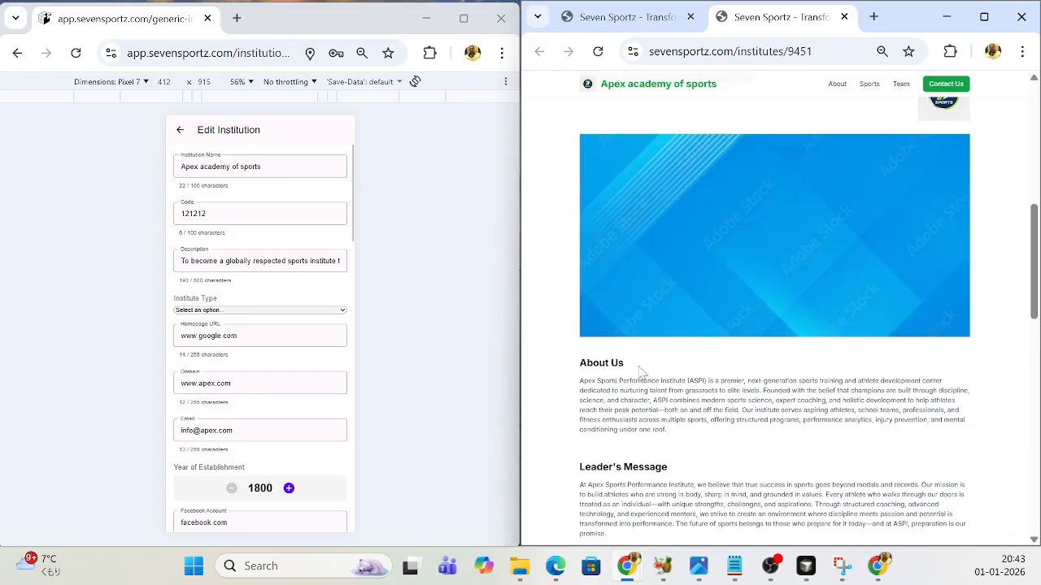
{"action": "scroll", "coordinate": [686, 296], "scroll_direction": "up", "scroll_amount": 3}
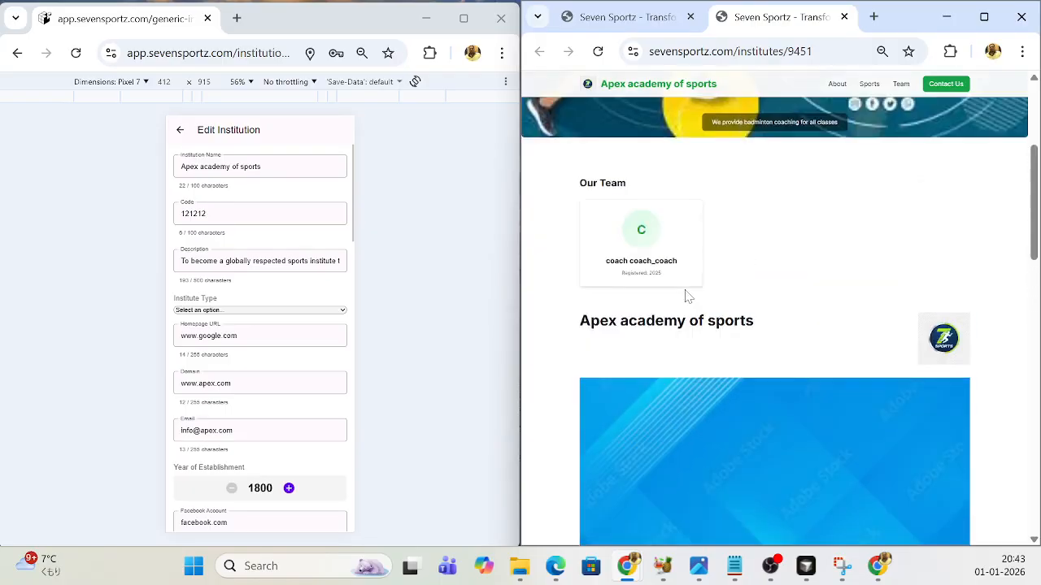
{"action": "scroll", "coordinate": [686, 295], "scroll_direction": "down", "scroll_amount": 3}
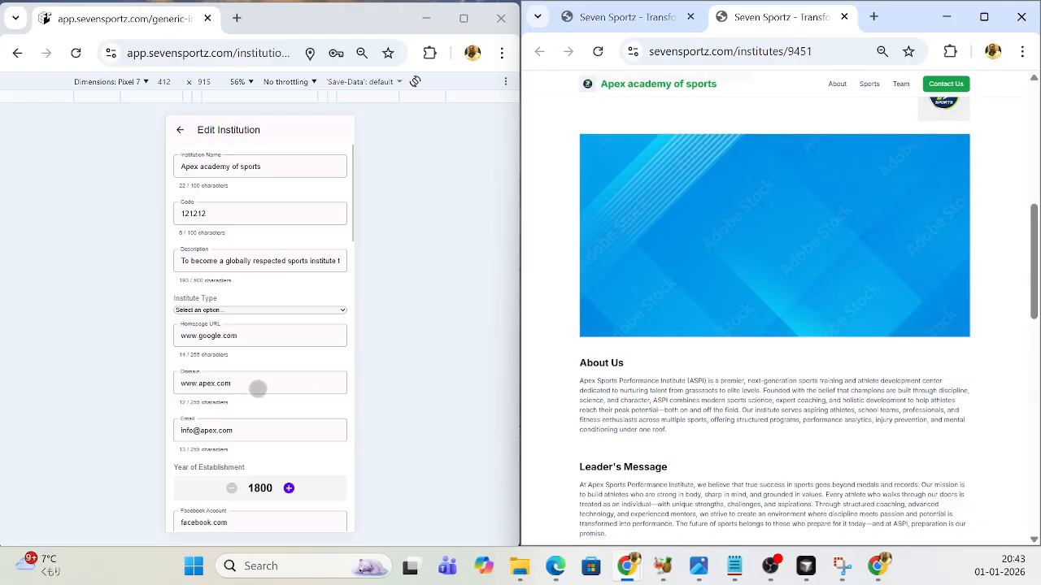
- Start another new image under Current Institution Images on the Edit Institution form
{"action": "scroll", "coordinate": [260, 388], "scroll_direction": "down", "scroll_amount": 1}
{"action": "scroll", "coordinate": [259, 389], "scroll_direction": "down", "scroll_amount": 3}
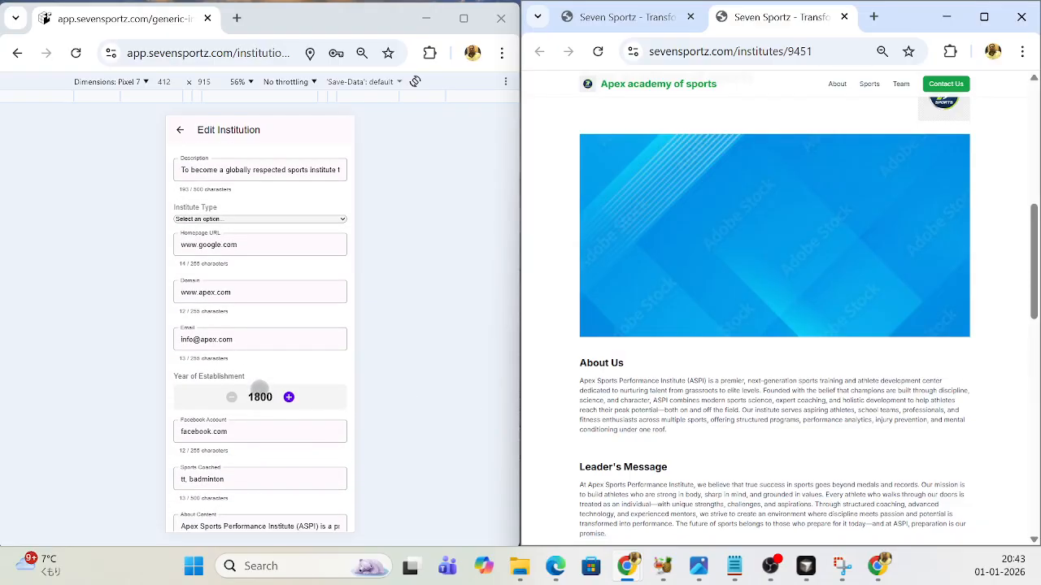
{"action": "scroll", "coordinate": [259, 389], "scroll_direction": "up", "scroll_amount": 2}
{"action": "scroll", "coordinate": [259, 390], "scroll_direction": "down", "scroll_amount": 7}
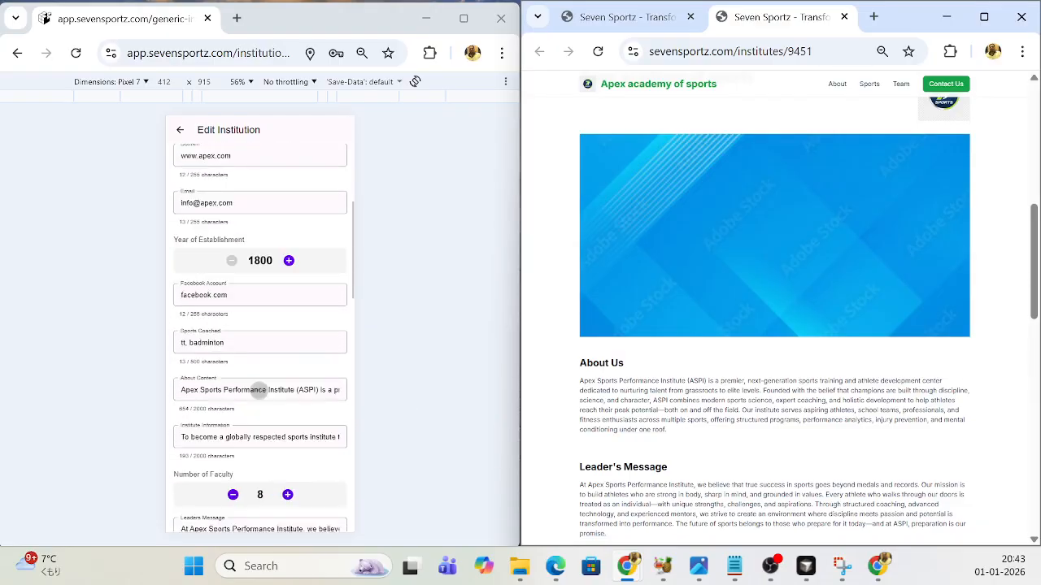
{"action": "scroll", "coordinate": [258, 390], "scroll_direction": "down", "scroll_amount": 10}
{"action": "left_click", "coordinate": [257, 395]}
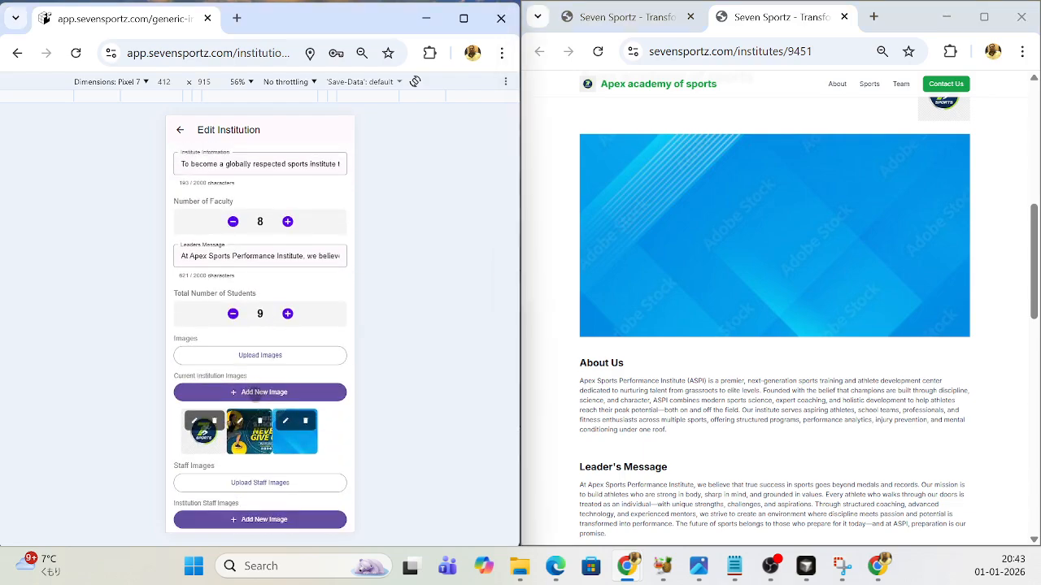
- Upload the "background" picture from Downloads as the new institution image
{"action": "left_click", "coordinate": [301, 232]}
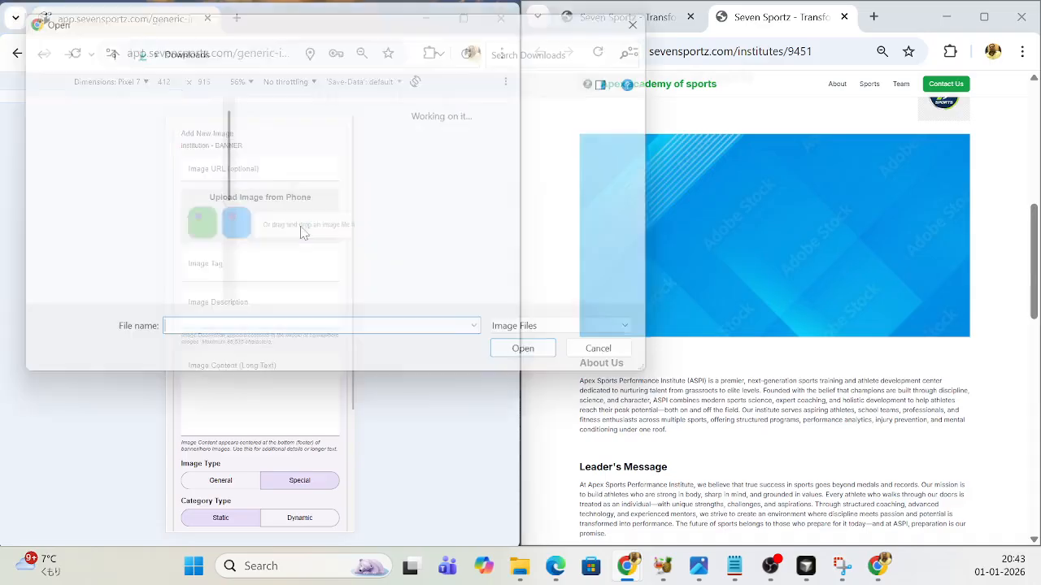
{"action": "scroll", "coordinate": [545, 226], "scroll_direction": "down", "scroll_amount": 8}
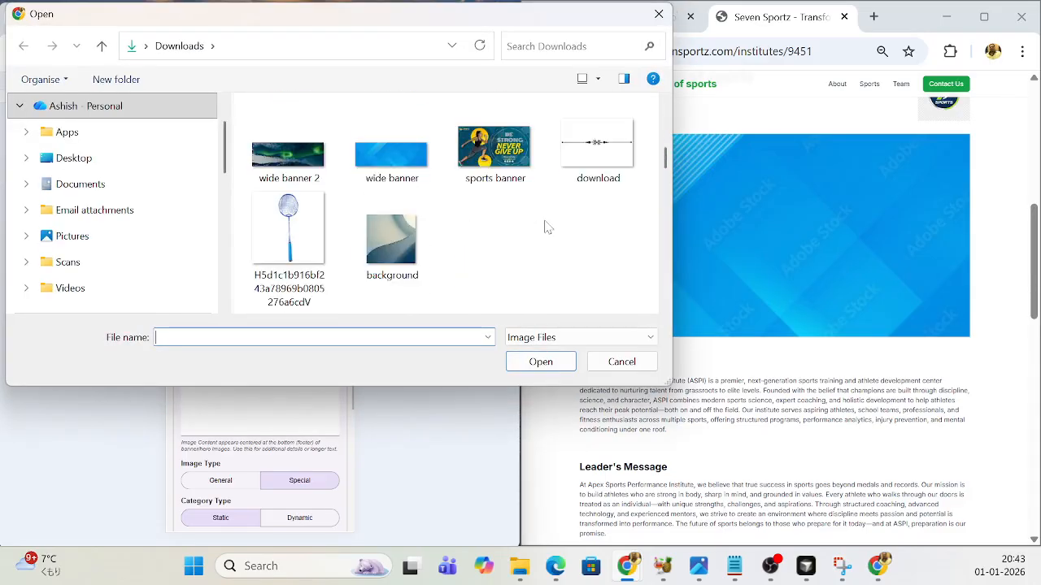
{"action": "scroll", "coordinate": [546, 228], "scroll_direction": "down", "scroll_amount": 5}
{"action": "scroll", "coordinate": [545, 231], "scroll_direction": "up", "scroll_amount": 2}
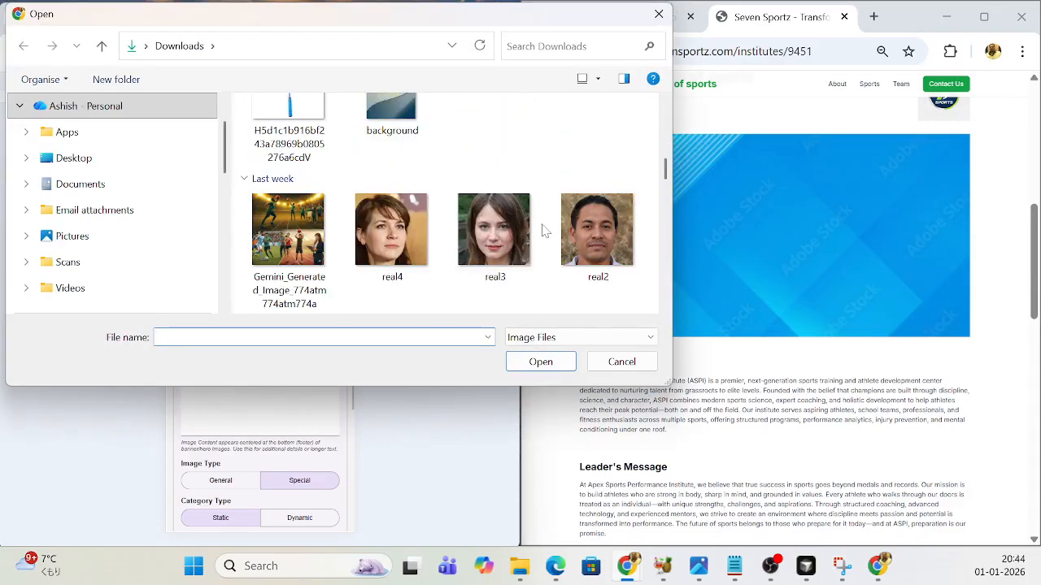
{"action": "scroll", "coordinate": [544, 231], "scroll_direction": "up", "scroll_amount": 2}
{"action": "left_click", "coordinate": [390, 221]}
{"action": "left_click", "coordinate": [541, 362]}
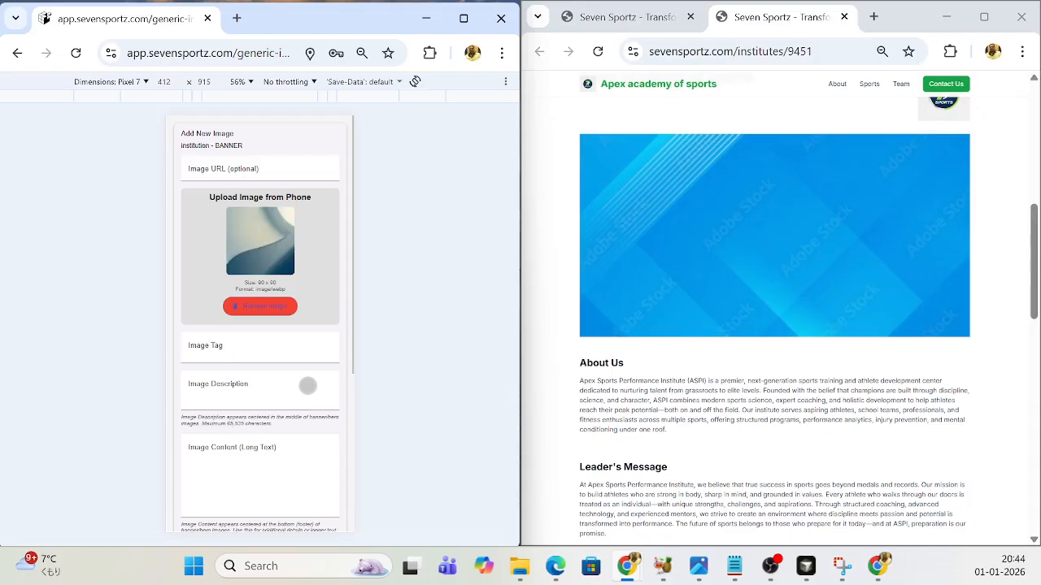
- Set the background picture's image category to BACKGROUND and add the image to the institution
{"action": "scroll", "coordinate": [307, 385], "scroll_direction": "down", "scroll_amount": 3}
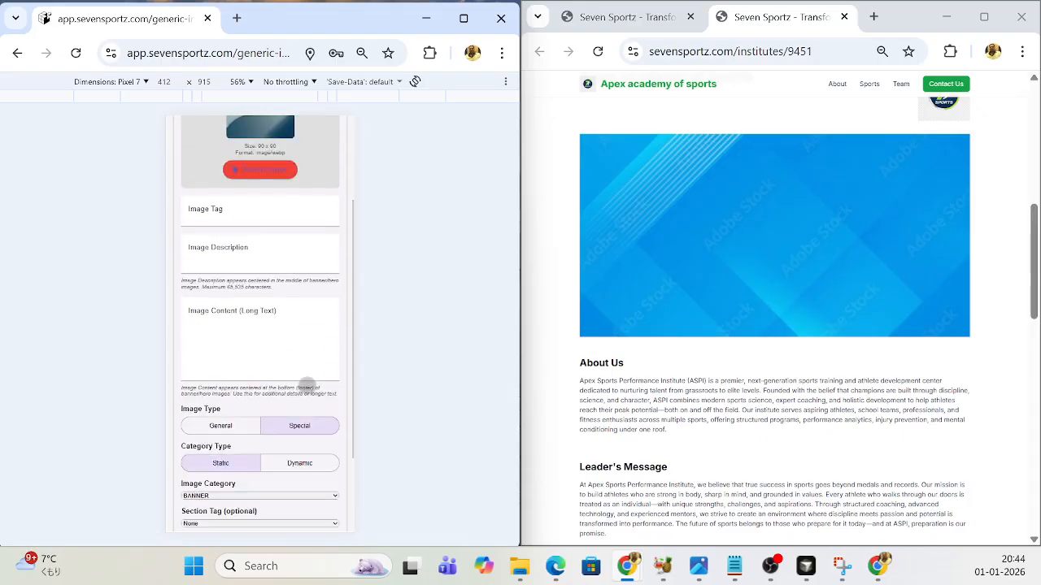
{"action": "scroll", "coordinate": [307, 385], "scroll_direction": "down", "scroll_amount": 1}
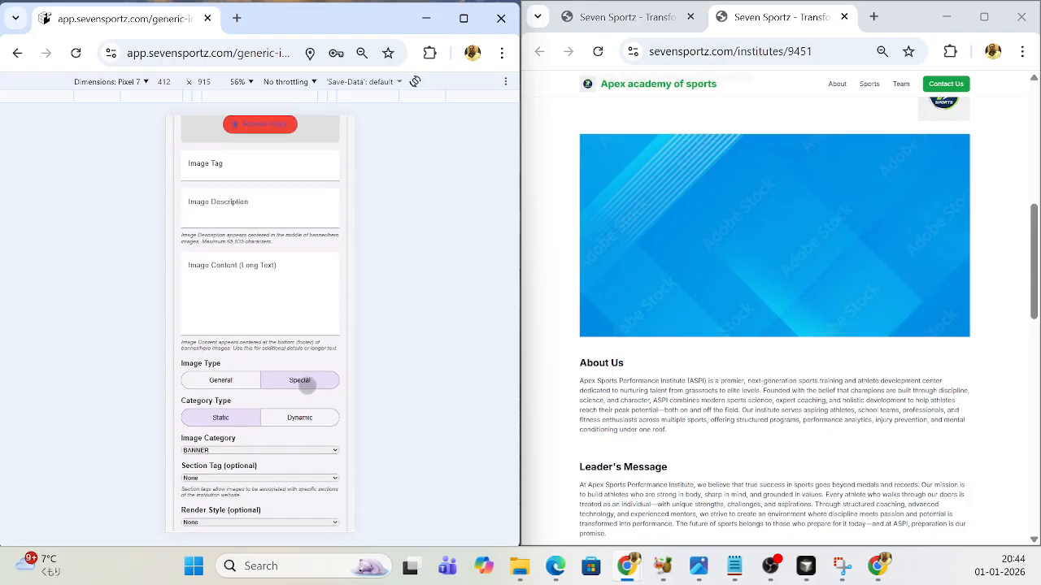
{"action": "scroll", "coordinate": [307, 385], "scroll_direction": "down", "scroll_amount": 2}
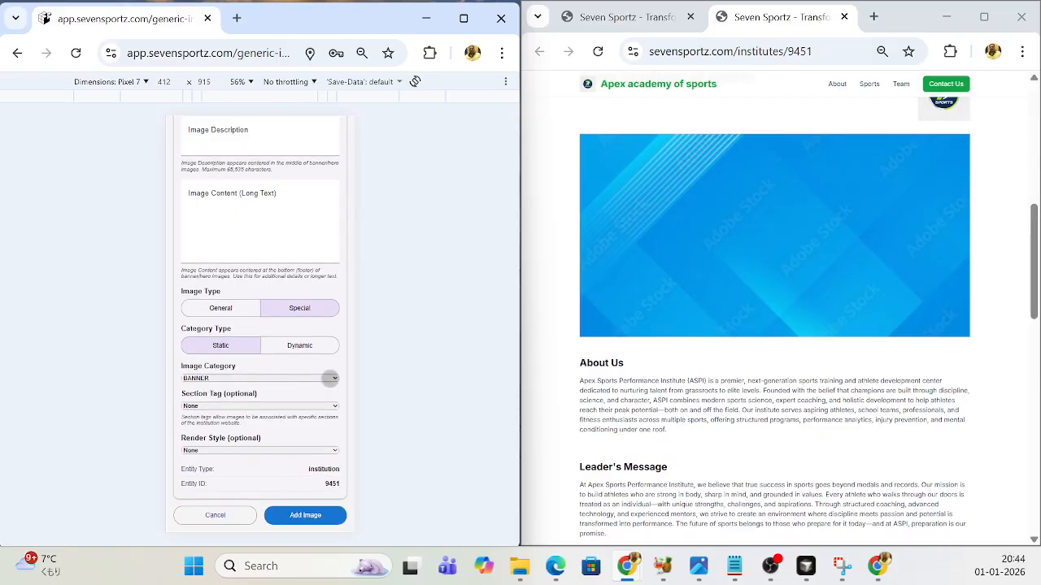
{"action": "left_click", "coordinate": [334, 379]}
{"action": "left_click", "coordinate": [226, 422]}
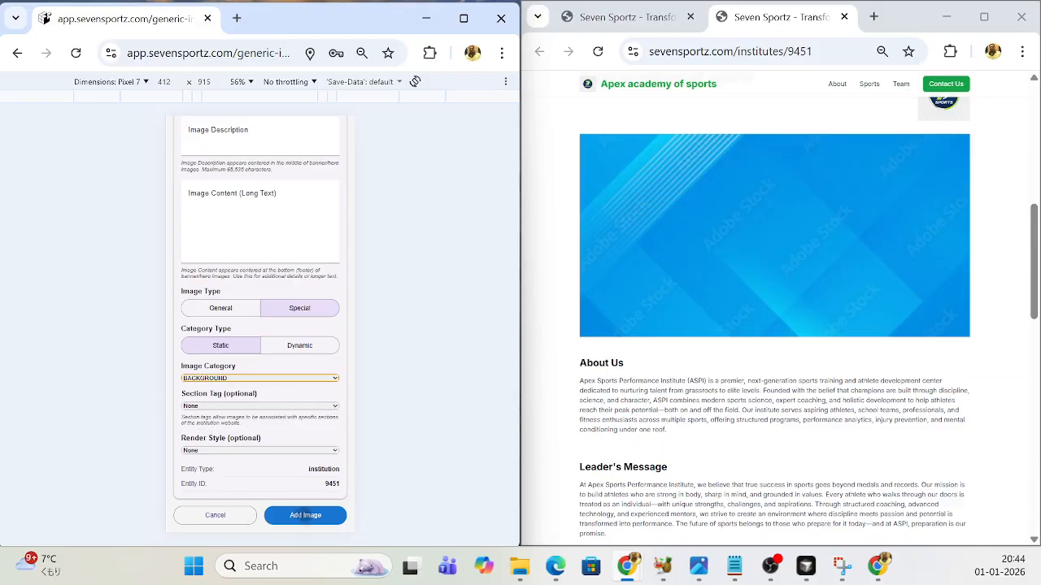
{"action": "left_click", "coordinate": [302, 520]}
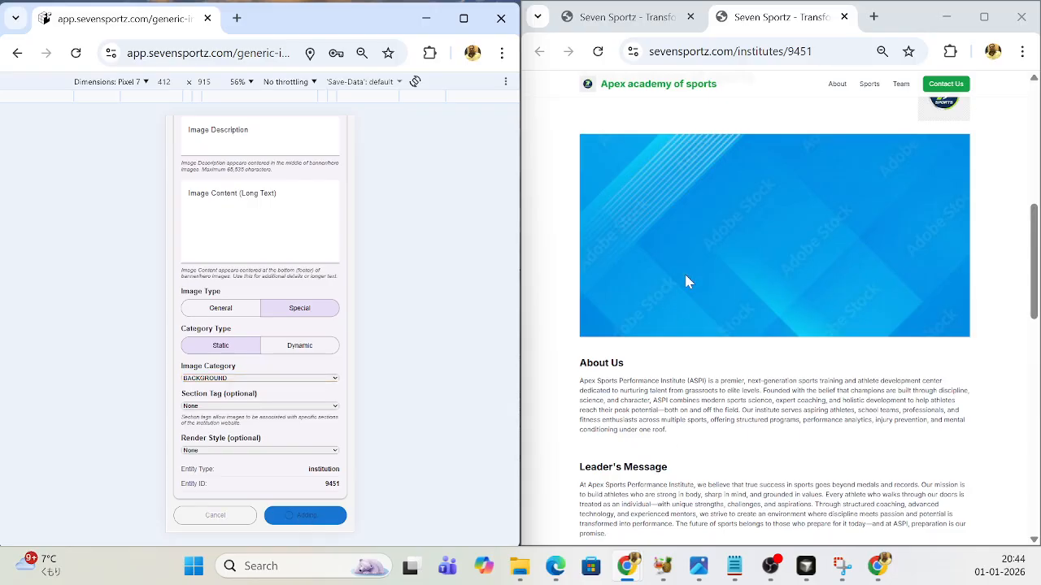
- Reload the public institute page and examine the page background behind the team, banner and text sections
{"action": "left_click", "coordinate": [598, 51]}
{"action": "scroll", "coordinate": [696, 317], "scroll_direction": "down", "scroll_amount": 15}
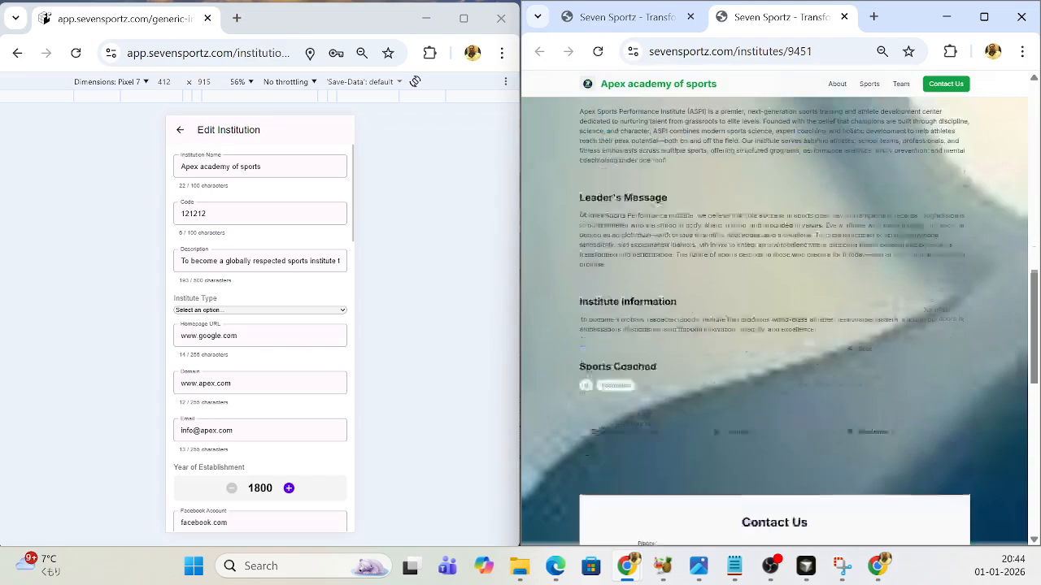
{"action": "scroll", "coordinate": [695, 333], "scroll_direction": "up", "scroll_amount": 8}
{"action": "scroll", "coordinate": [695, 333], "scroll_direction": "up", "scroll_amount": 8}
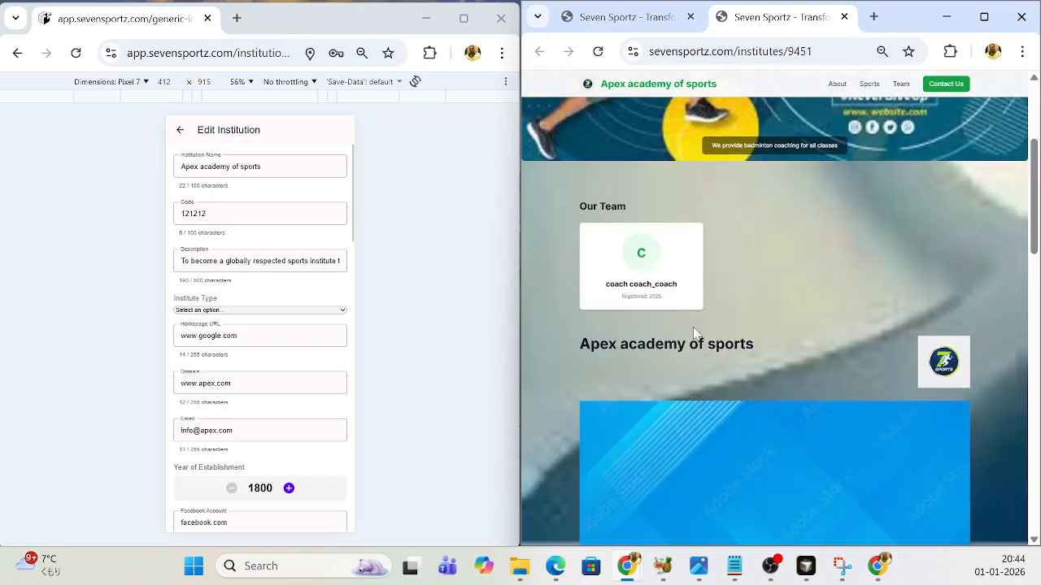
{"action": "scroll", "coordinate": [693, 336], "scroll_direction": "down", "scroll_amount": 3}
{"action": "scroll", "coordinate": [692, 337], "scroll_direction": "down", "scroll_amount": 1}
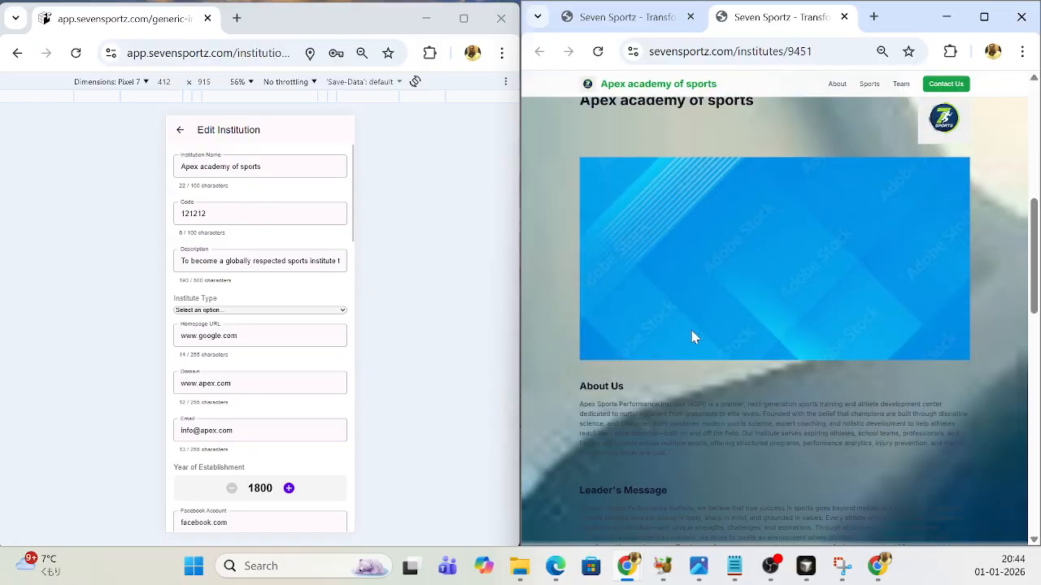
{"action": "scroll", "coordinate": [691, 336], "scroll_direction": "down", "scroll_amount": 1}
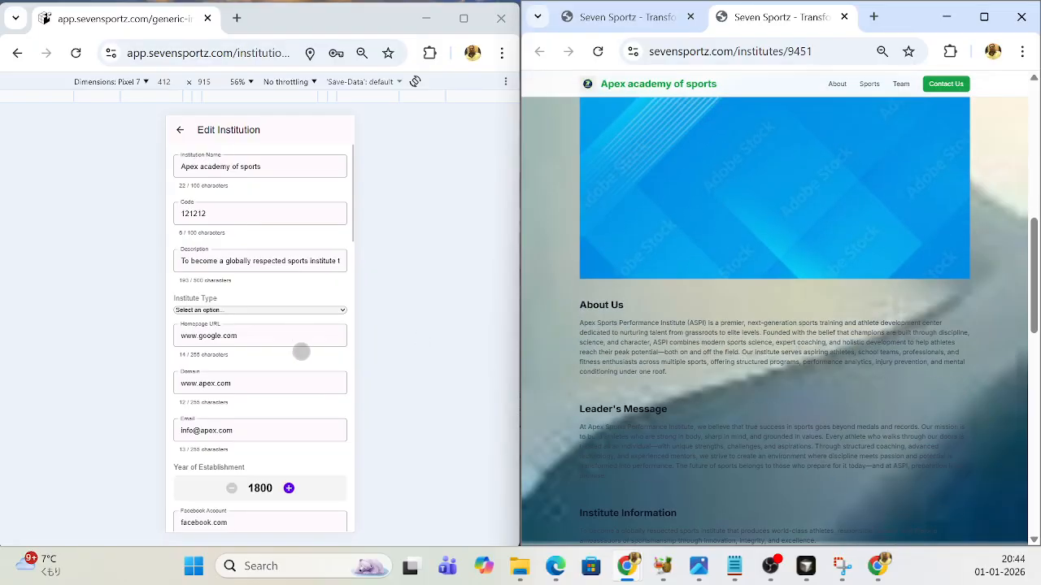
- Start another new image under Current Institution Images and upload the "real4" picture from Downloads
{"action": "scroll", "coordinate": [301, 351], "scroll_direction": "down", "scroll_amount": 10}
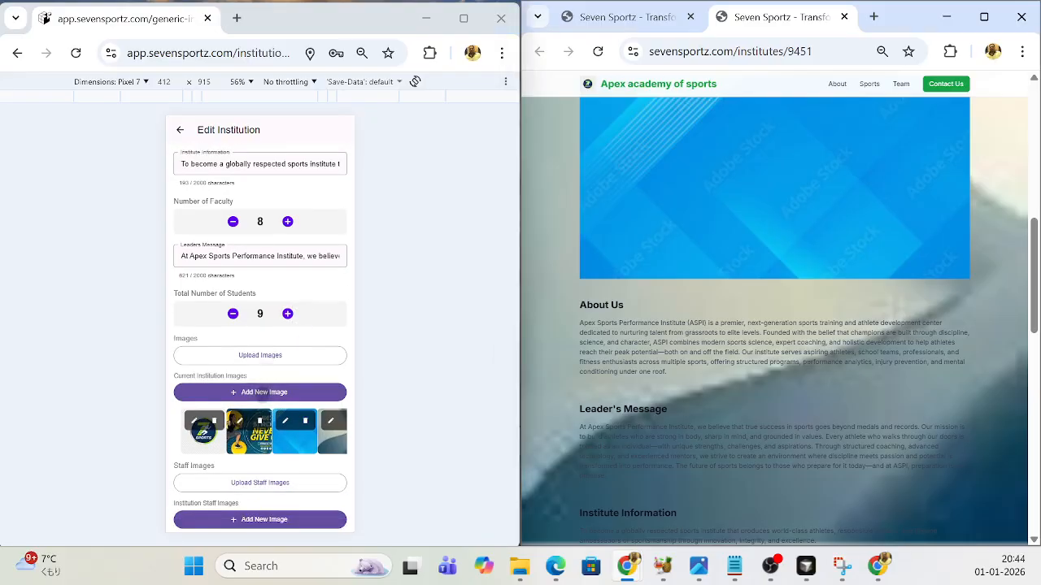
{"action": "left_click", "coordinate": [262, 395]}
{"action": "left_click", "coordinate": [309, 235]}
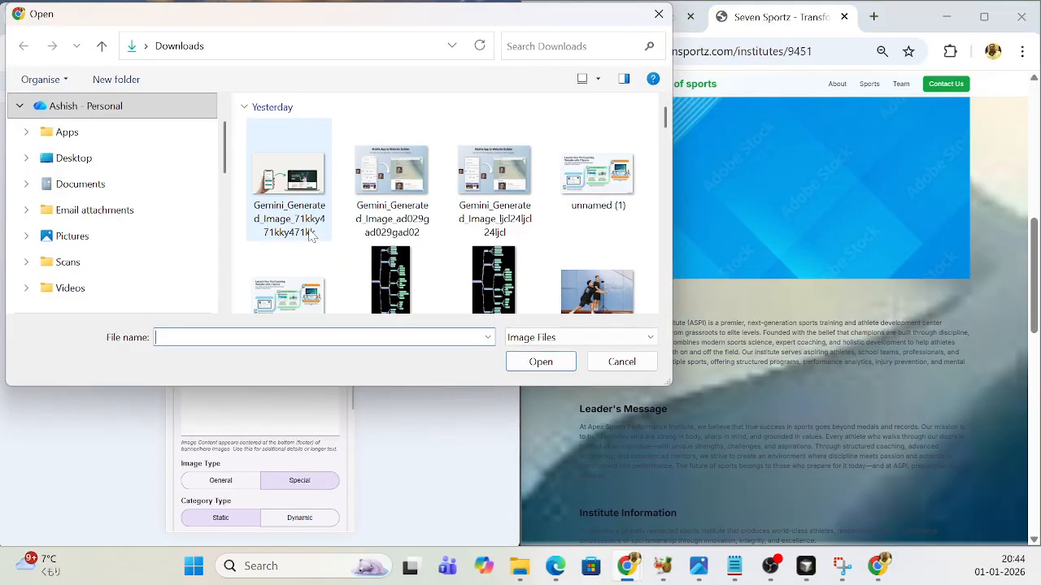
{"action": "scroll", "coordinate": [375, 223], "scroll_direction": "down", "scroll_amount": 5}
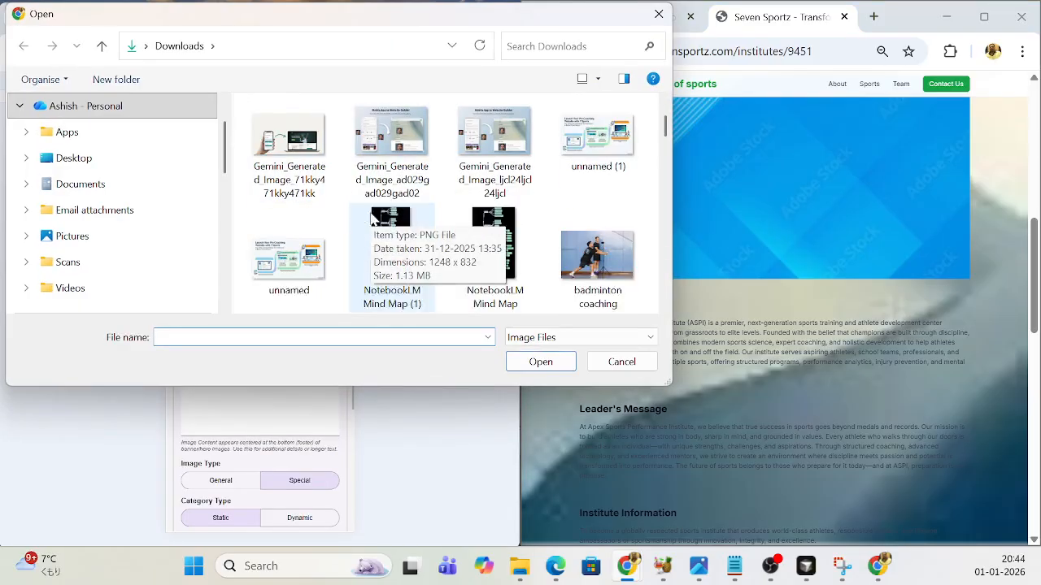
{"action": "scroll", "coordinate": [405, 212], "scroll_direction": "down", "scroll_amount": 3}
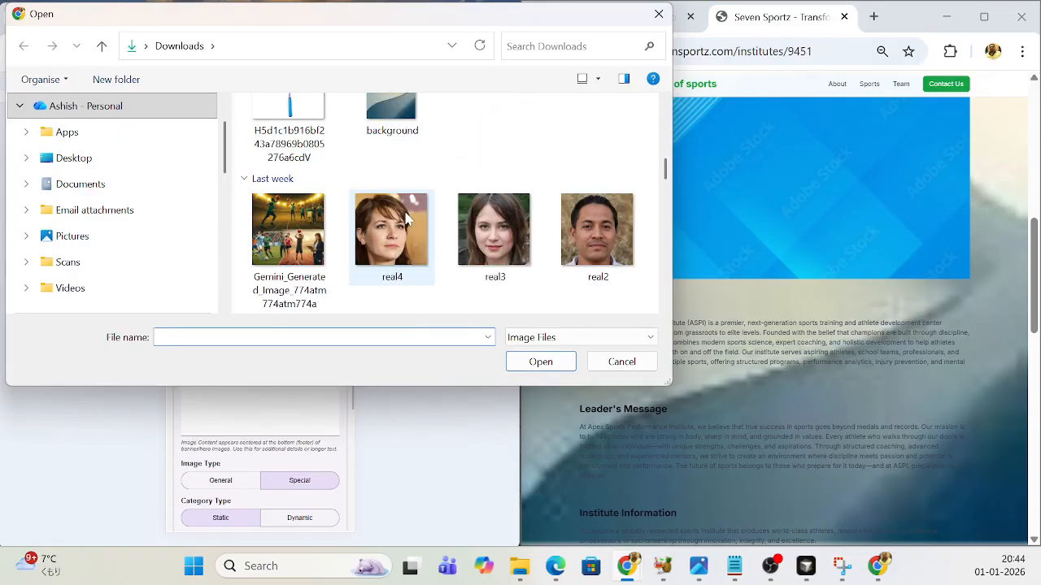
{"action": "left_click", "coordinate": [387, 246]}
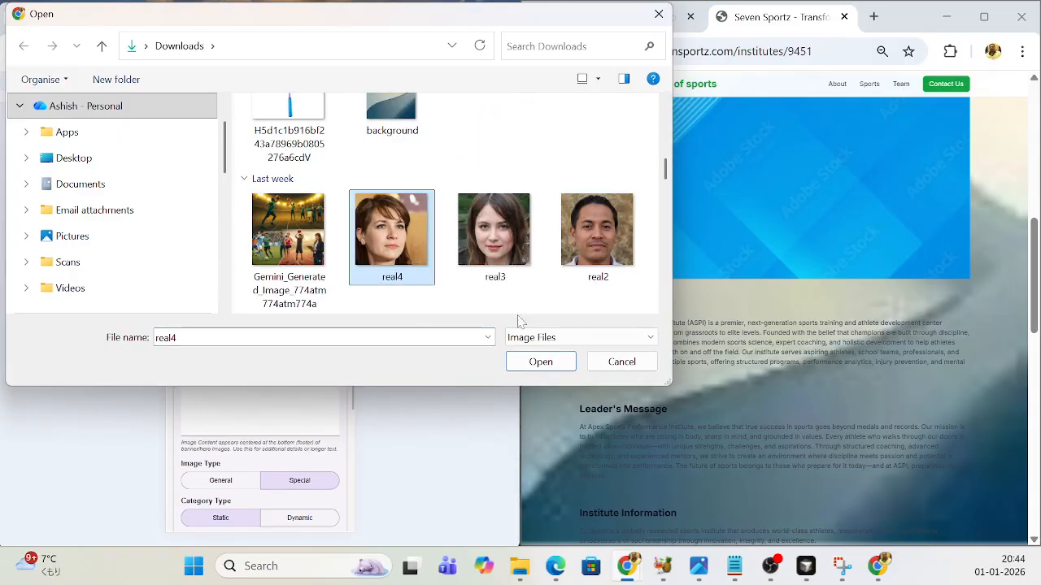
{"action": "left_click", "coordinate": [541, 362]}
- Set the portrait's image category to THUMBNAIL and section tag to leadersMessage, and add the image to the institution
{"action": "scroll", "coordinate": [271, 382], "scroll_direction": "down", "scroll_amount": 3}
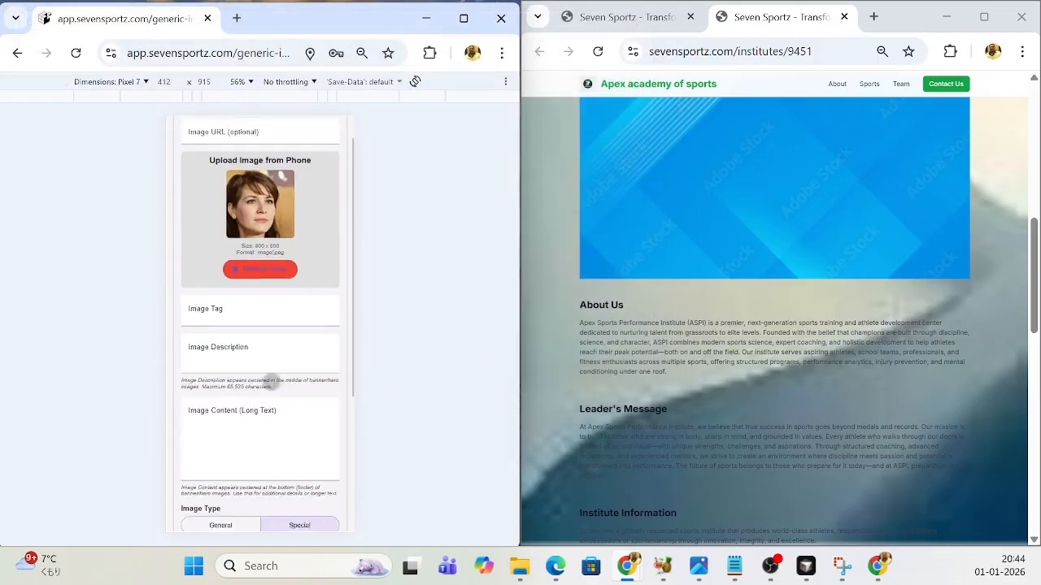
{"action": "scroll", "coordinate": [271, 381], "scroll_direction": "down", "scroll_amount": 2}
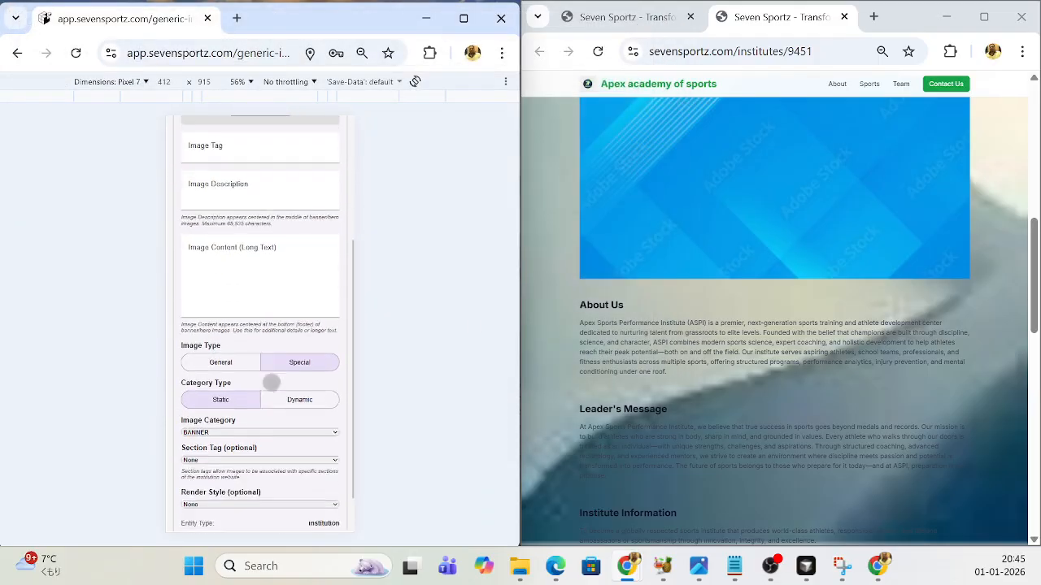
{"action": "left_click", "coordinate": [321, 406]}
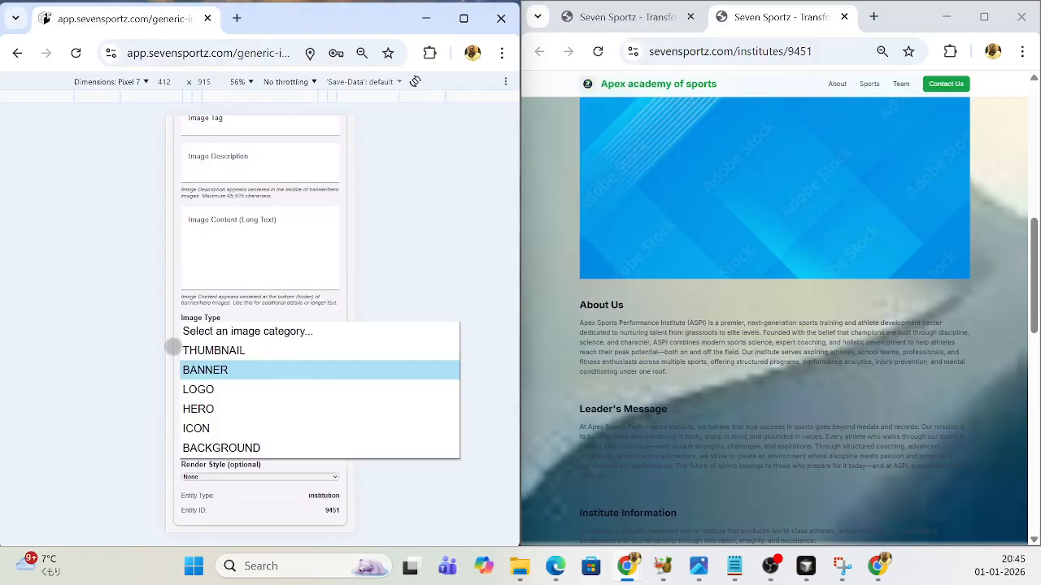
{"action": "left_click", "coordinate": [203, 351]}
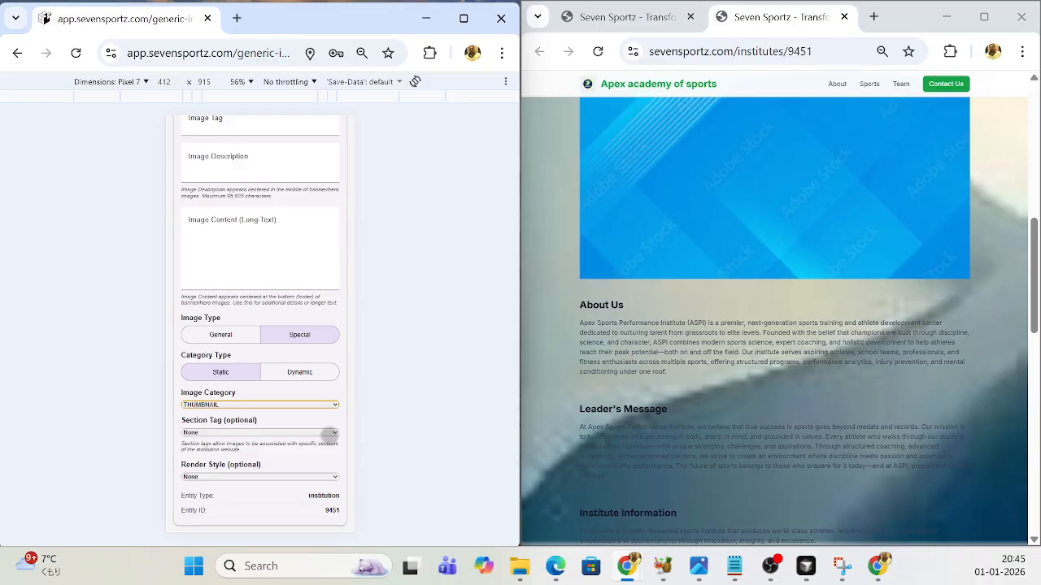
{"action": "left_click", "coordinate": [329, 434]}
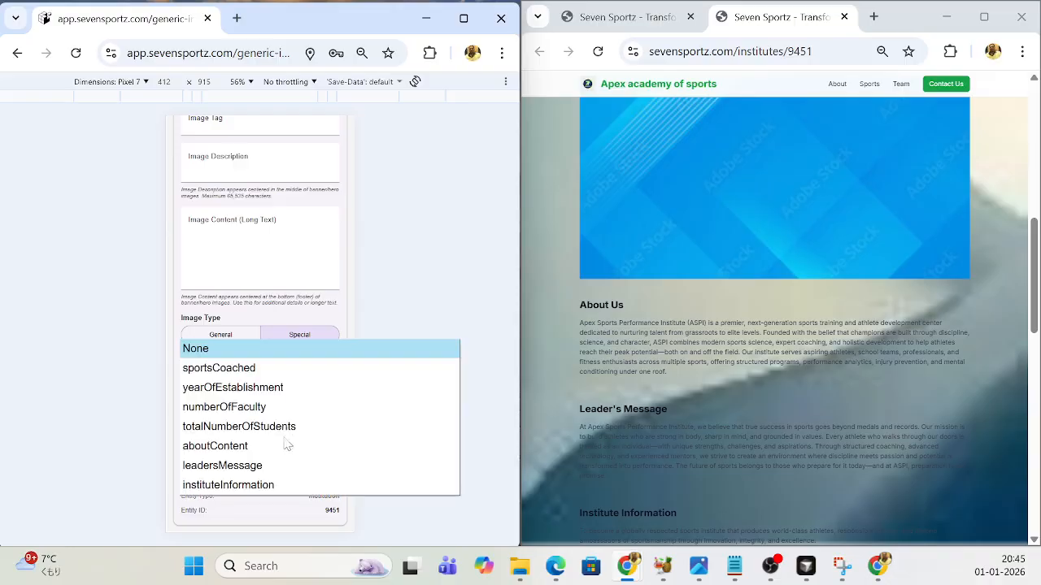
{"action": "left_click", "coordinate": [240, 469]}
{"action": "scroll", "coordinate": [245, 298], "scroll_direction": "up", "scroll_amount": 5}
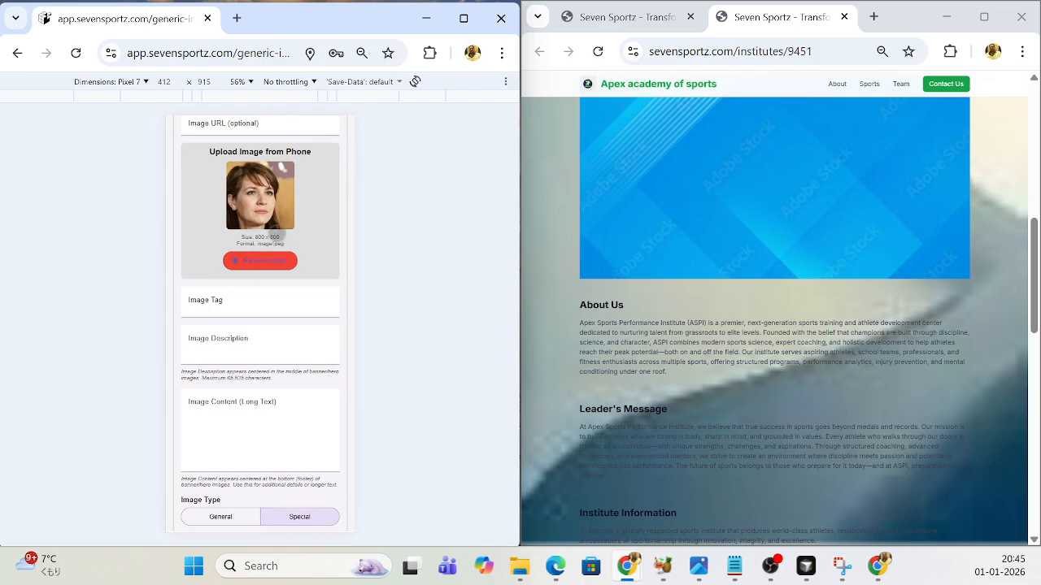
{"action": "scroll", "coordinate": [274, 256], "scroll_direction": "down", "scroll_amount": 3}
{"action": "scroll", "coordinate": [275, 257], "scroll_direction": "down", "scroll_amount": 2}
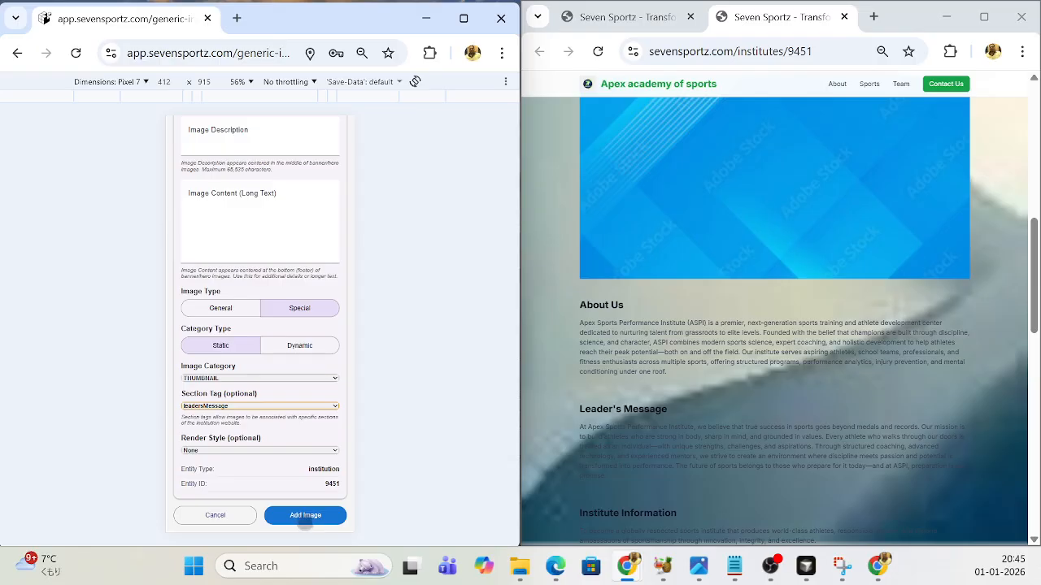
{"action": "left_click", "coordinate": [305, 521]}
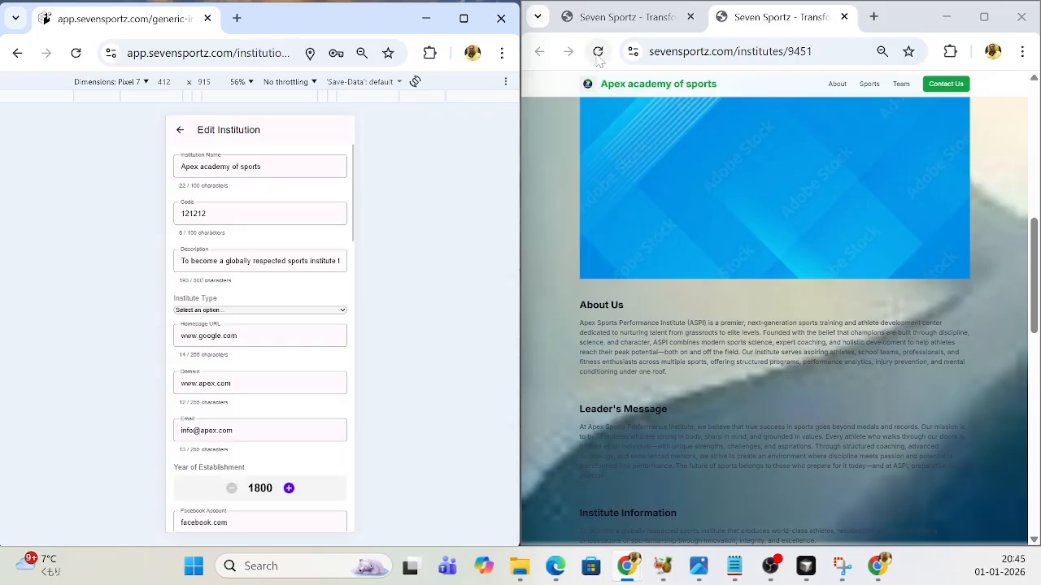
- Reload the public institute page and examine the picture in the Leader's Message section
{"action": "left_click", "coordinate": [598, 51]}
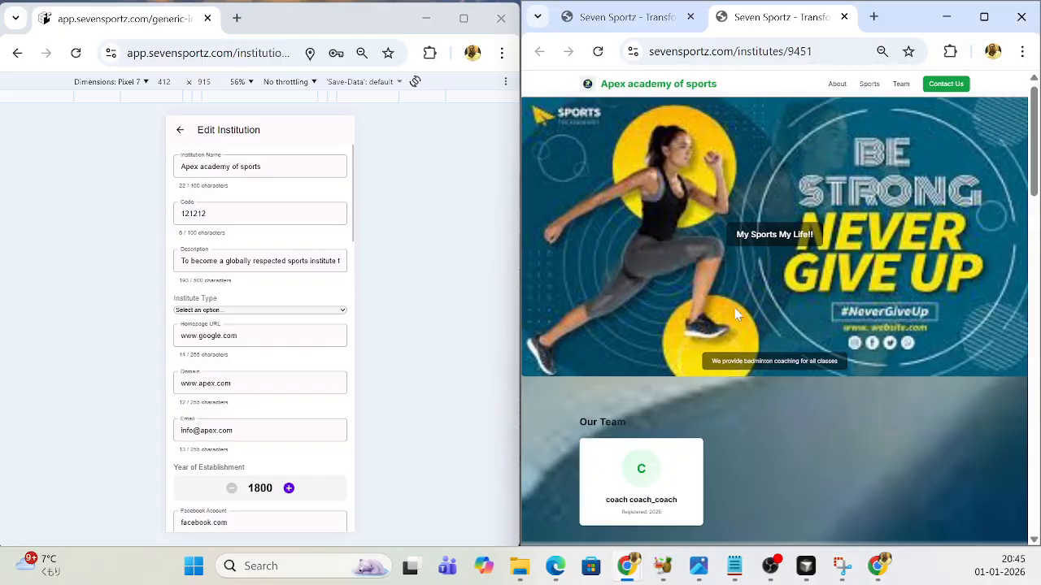
{"action": "scroll", "coordinate": [735, 313], "scroll_direction": "down", "scroll_amount": 10}
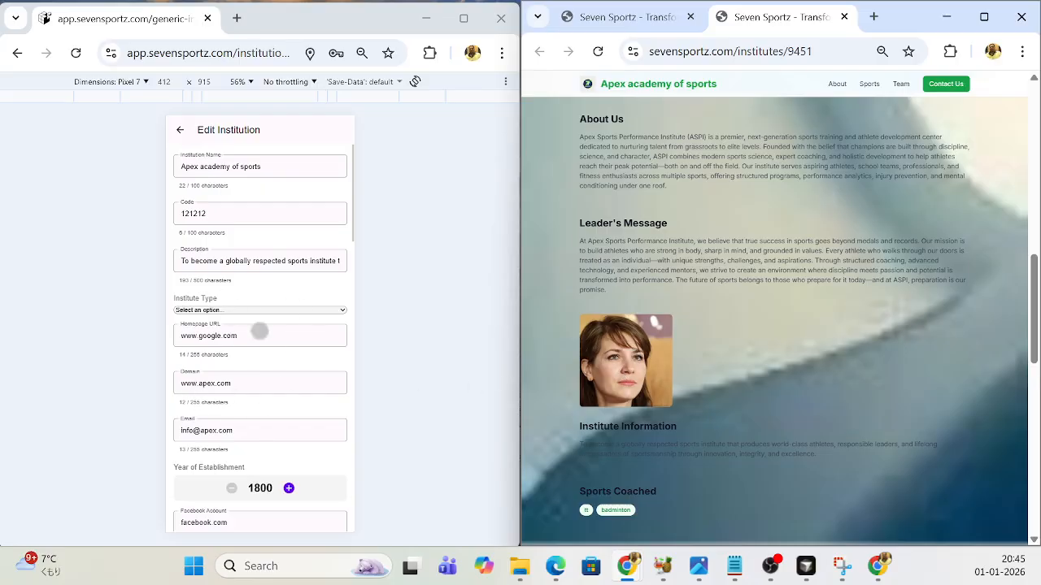
- Start another new image under Current Institution Images on the Edit Institution form
{"action": "scroll", "coordinate": [265, 422], "scroll_direction": "down", "scroll_amount": 1}
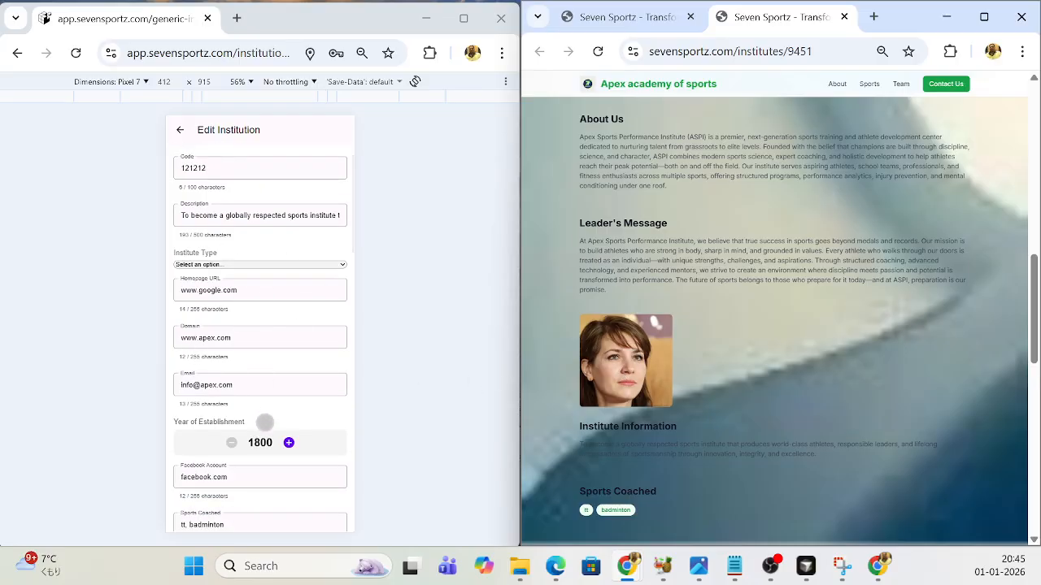
{"action": "scroll", "coordinate": [265, 422], "scroll_direction": "down", "scroll_amount": 1}
{"action": "scroll", "coordinate": [263, 425], "scroll_direction": "up", "scroll_amount": 2}
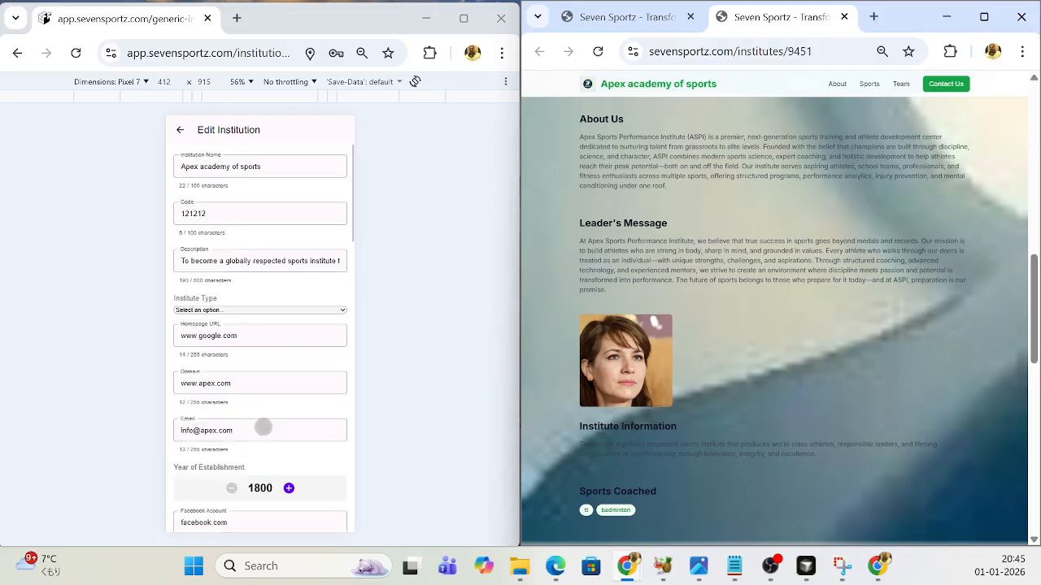
{"action": "scroll", "coordinate": [262, 425], "scroll_direction": "down", "scroll_amount": 3}
{"action": "scroll", "coordinate": [263, 427], "scroll_direction": "down", "scroll_amount": 6}
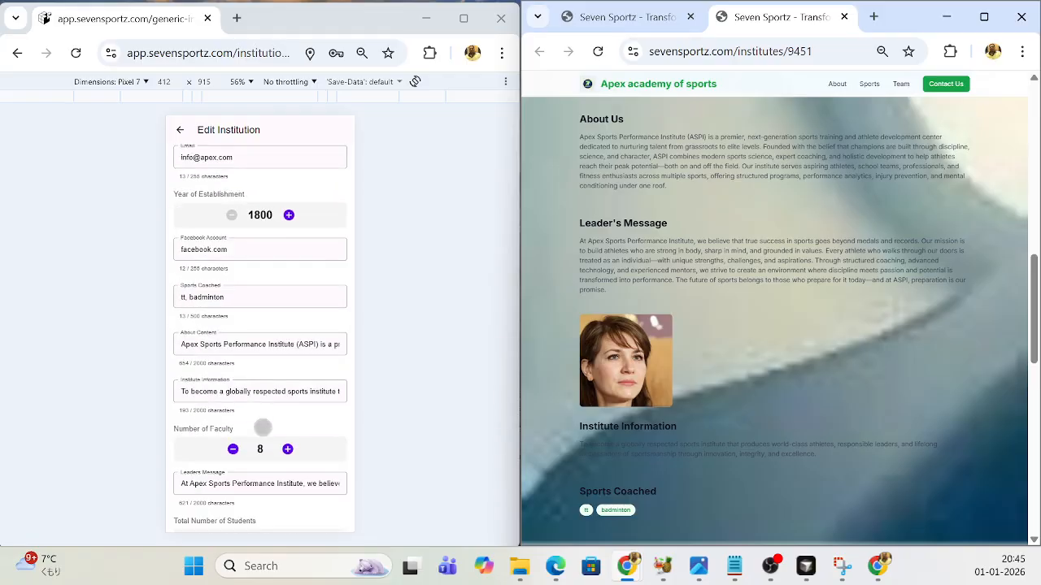
{"action": "scroll", "coordinate": [263, 427], "scroll_direction": "down", "scroll_amount": 2}
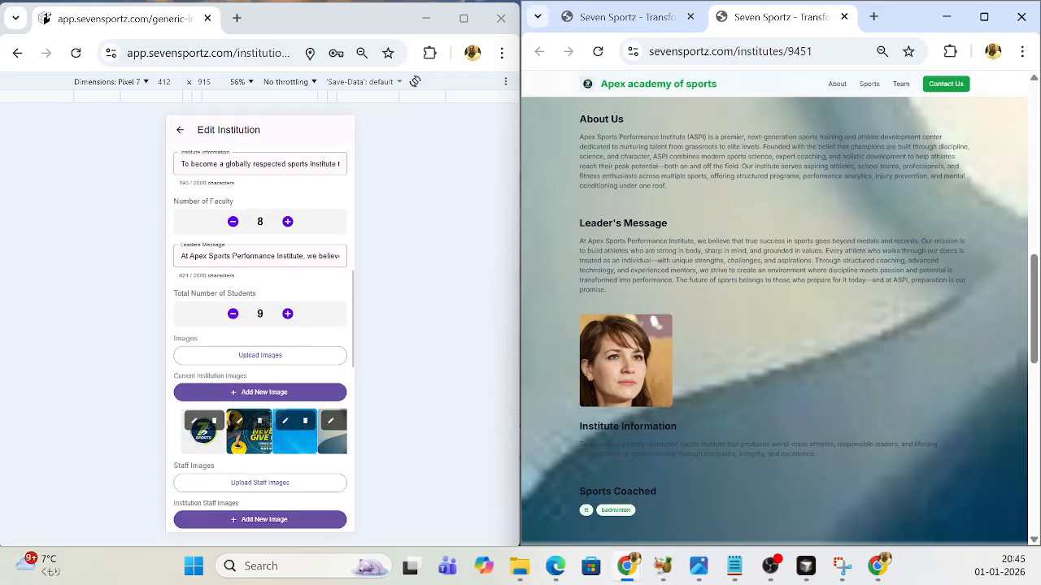
{"action": "left_click", "coordinate": [261, 394]}
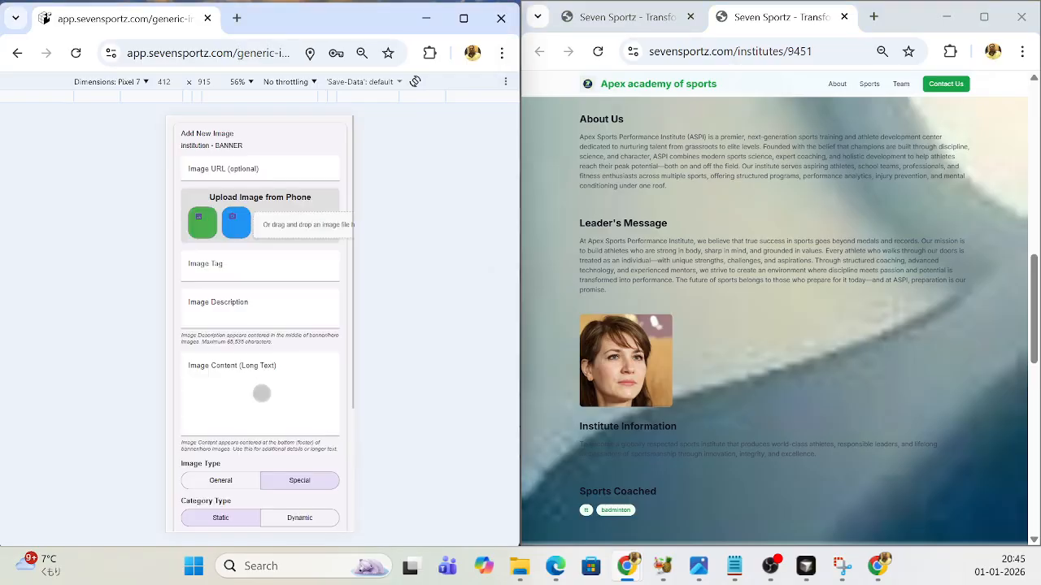
- Set the new image's category type to Dynamic and its dynamic image category to SERVICES
{"action": "scroll", "coordinate": [295, 384], "scroll_direction": "down", "scroll_amount": 1}
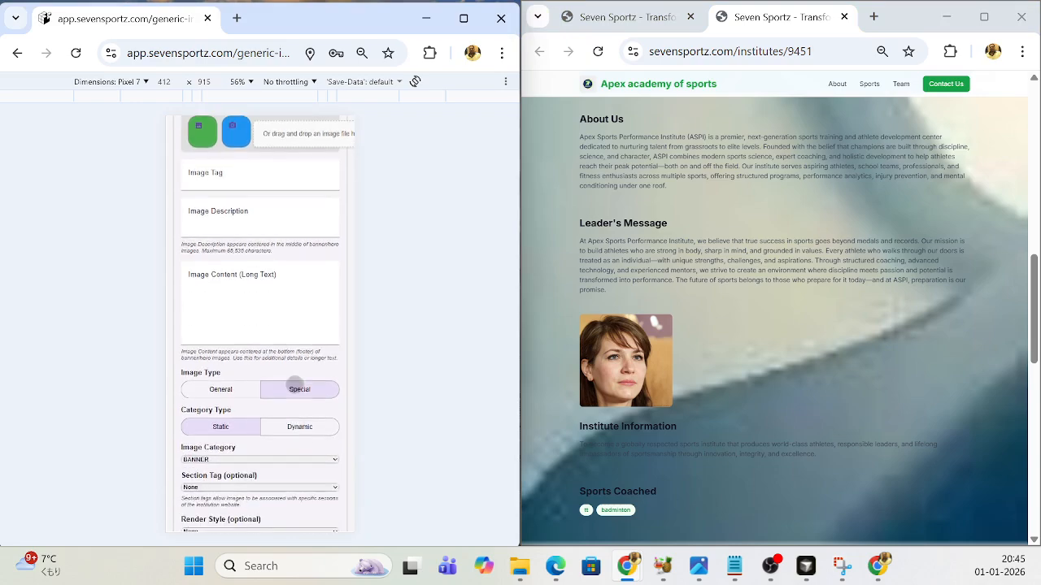
{"action": "scroll", "coordinate": [294, 385], "scroll_direction": "up", "scroll_amount": 1}
{"action": "scroll", "coordinate": [294, 385], "scroll_direction": "down", "scroll_amount": 1}
{"action": "left_click", "coordinate": [298, 427]}
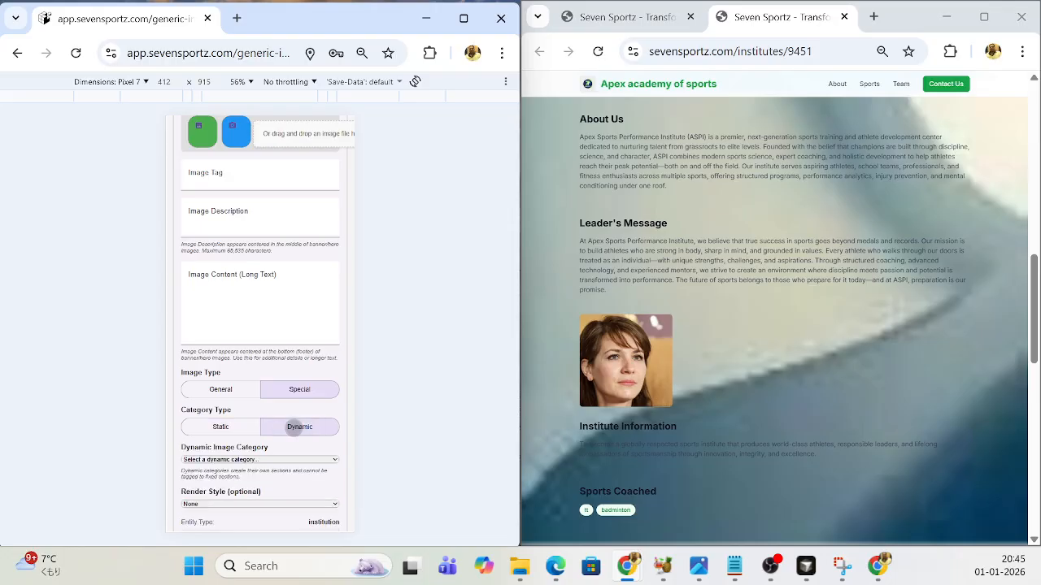
{"action": "scroll", "coordinate": [296, 419], "scroll_direction": "down", "scroll_amount": 1}
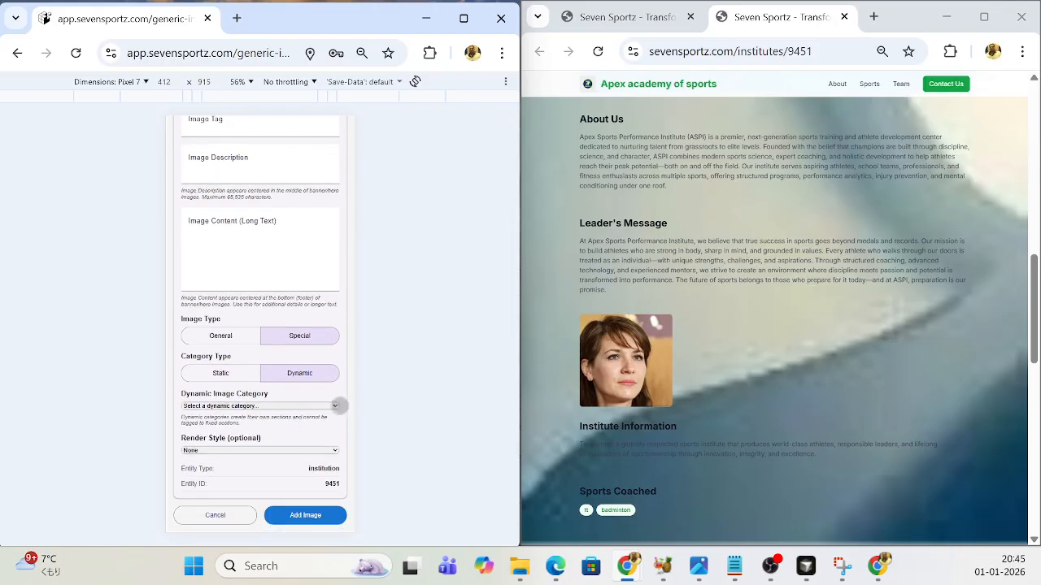
{"action": "left_click", "coordinate": [335, 406]}
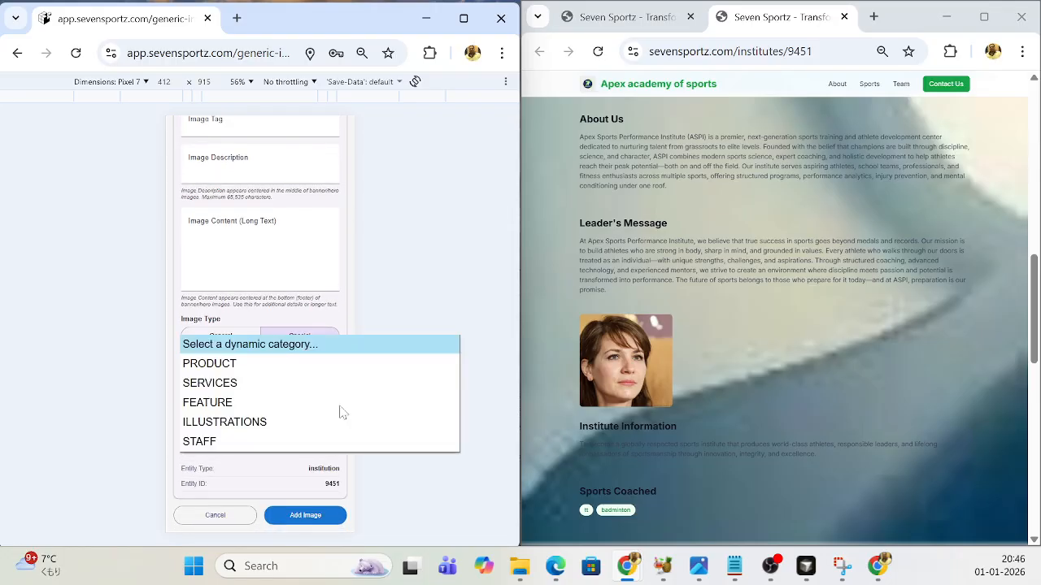
{"action": "left_click", "coordinate": [210, 383]}
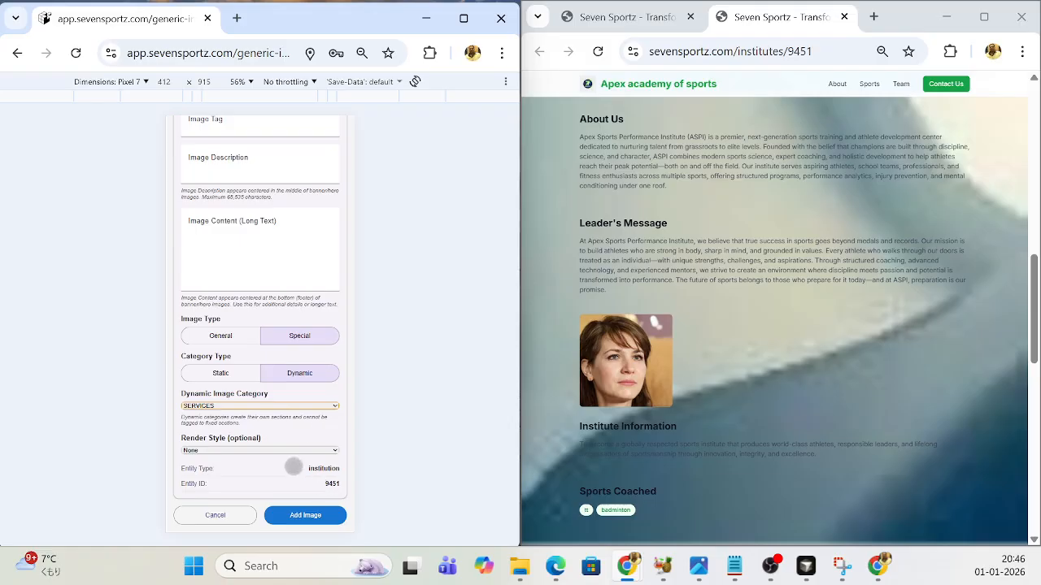
- Upload the table tennis picture "download" from Downloads as the services image
{"action": "scroll", "coordinate": [248, 269], "scroll_direction": "up", "scroll_amount": 3}
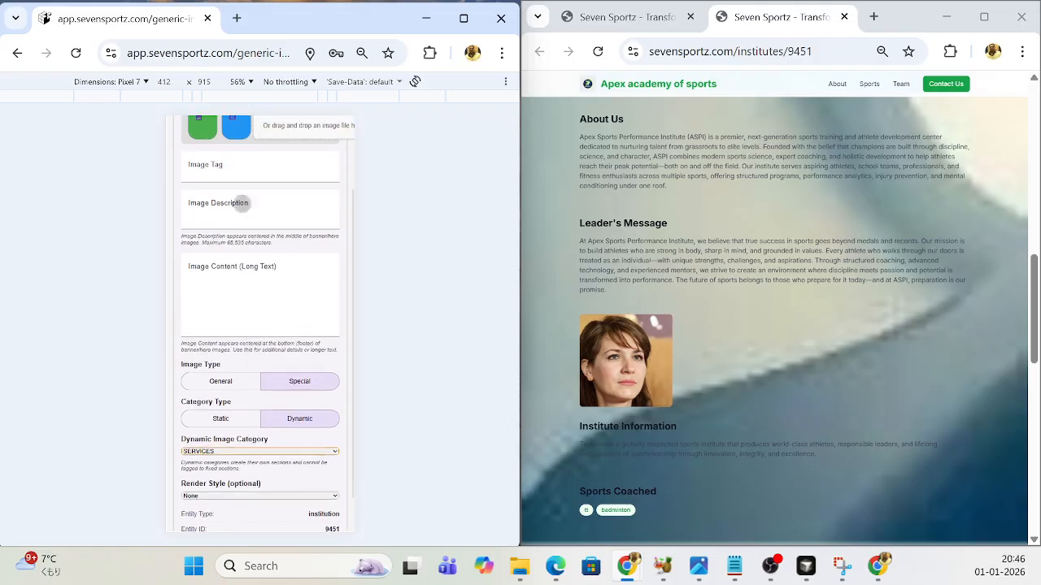
{"action": "left_click", "coordinate": [302, 216]}
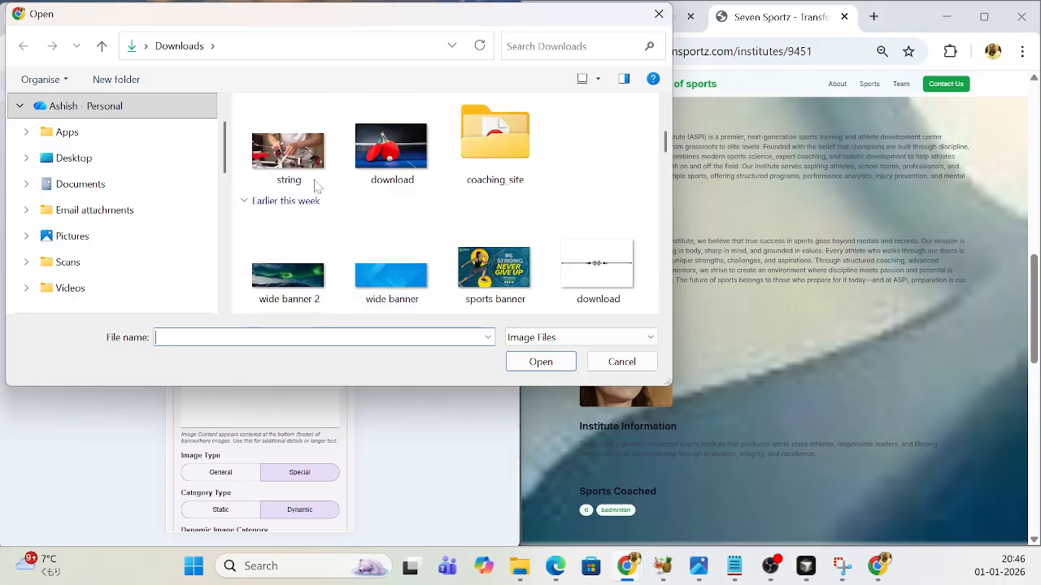
{"action": "left_click", "coordinate": [388, 167]}
{"action": "left_click", "coordinate": [536, 361]}
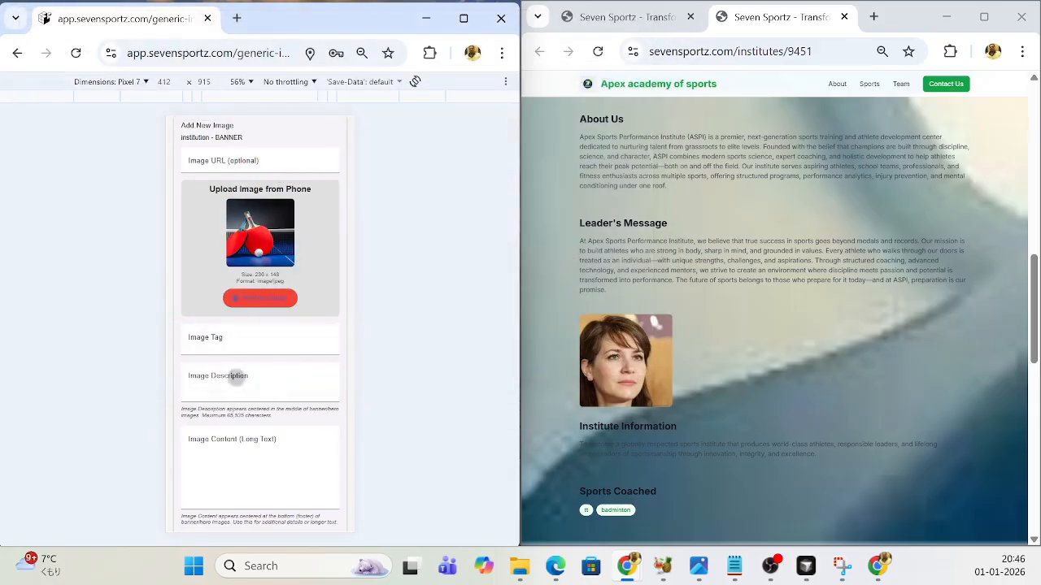
- Enter "Table tennis for junior kids" as the image description and "asfdsadjfslf" as the image content
{"action": "left_click", "coordinate": [245, 379]}
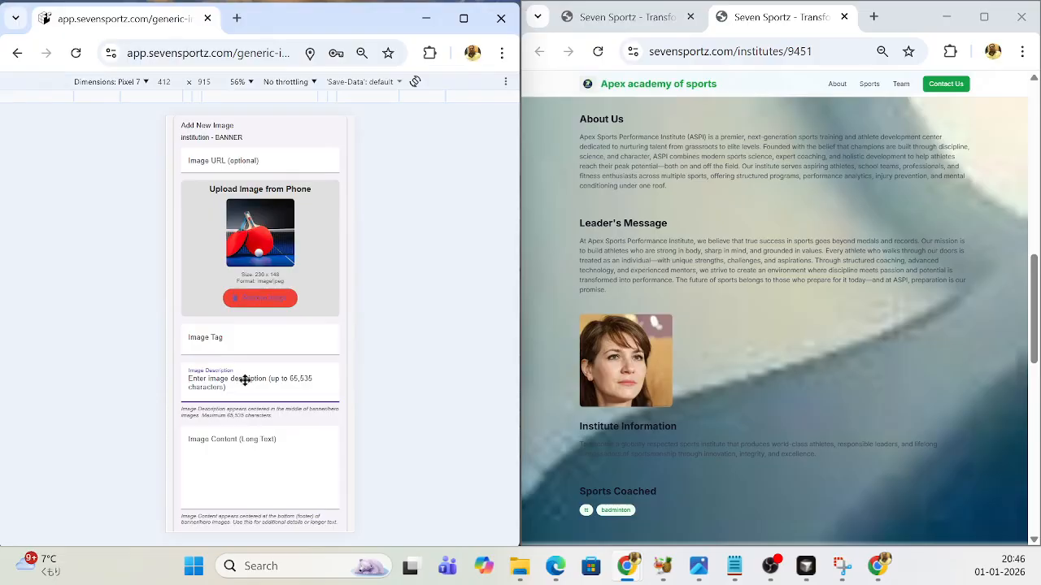
{"action": "type", "text": "Table tennis for junior kids"}
{"action": "left_click", "coordinate": [251, 446]}
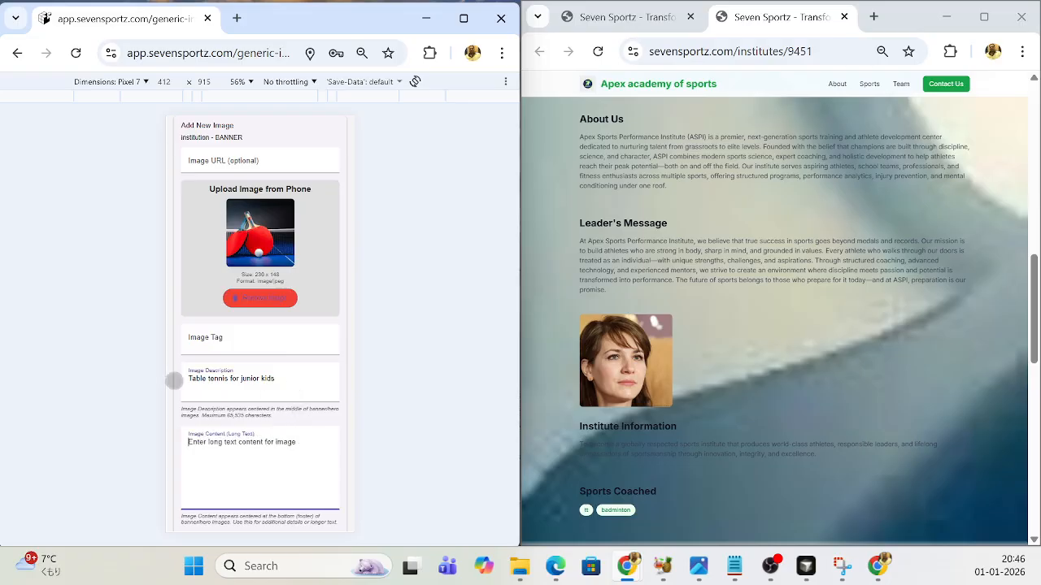
{"action": "type", "text": "asfdsadjf"}
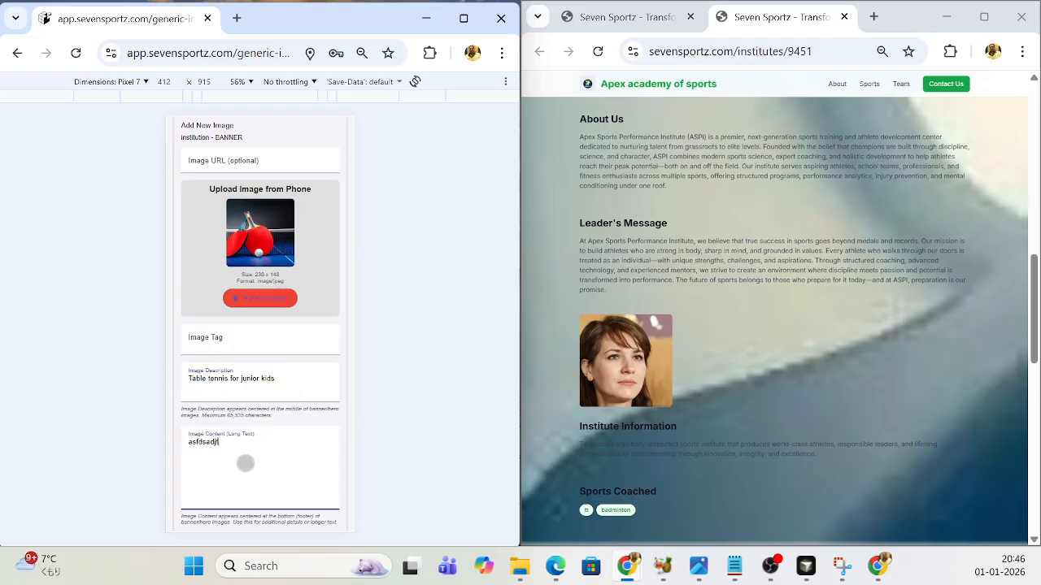
{"action": "type", "text": "slf"}
- Set the services image's render style to GALLERY and add the image to the institution
{"action": "scroll", "coordinate": [252, 455], "scroll_direction": "down", "scroll_amount": 3}
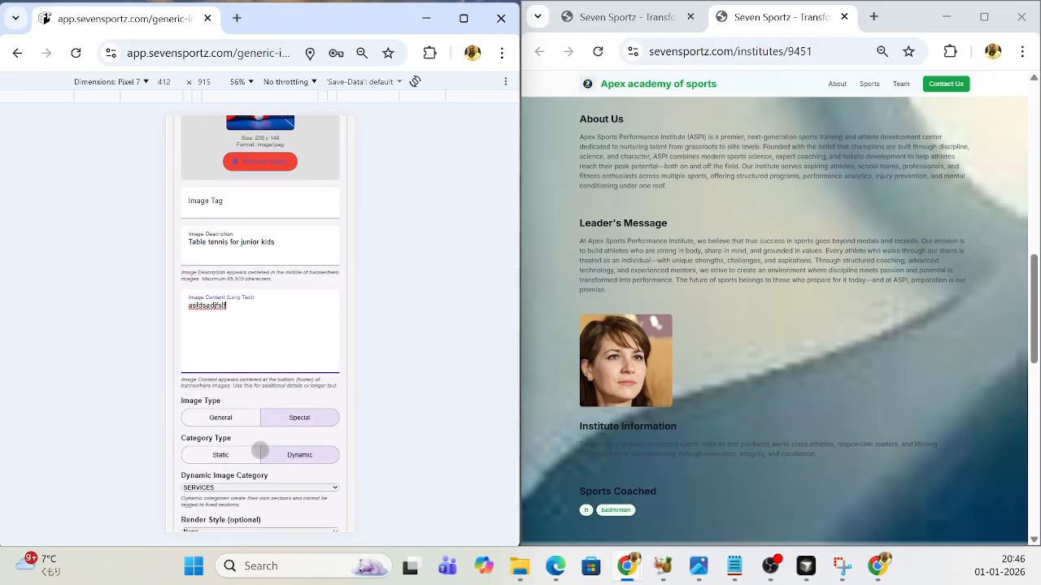
{"action": "scroll", "coordinate": [260, 451], "scroll_direction": "down", "scroll_amount": 1}
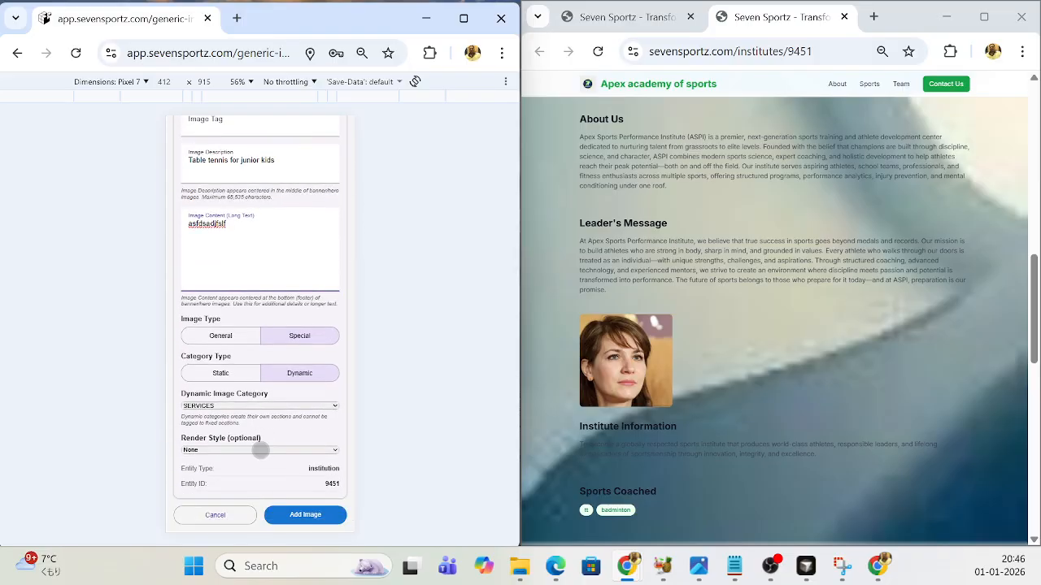
{"action": "scroll", "coordinate": [260, 447], "scroll_direction": "up", "scroll_amount": 1}
{"action": "scroll", "coordinate": [261, 448], "scroll_direction": "down", "scroll_amount": 1}
{"action": "left_click", "coordinate": [334, 450]}
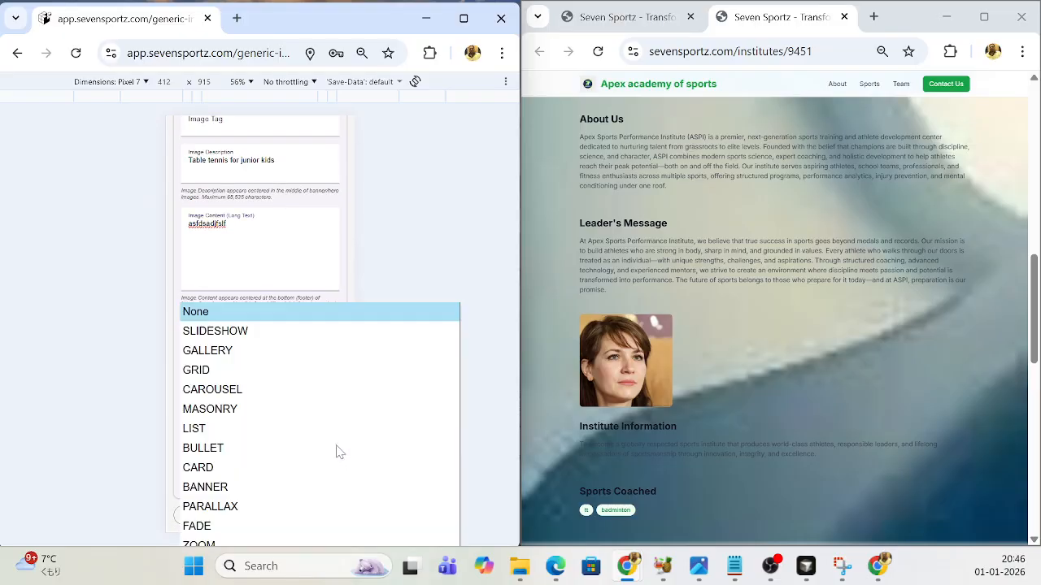
{"action": "left_click", "coordinate": [216, 353]}
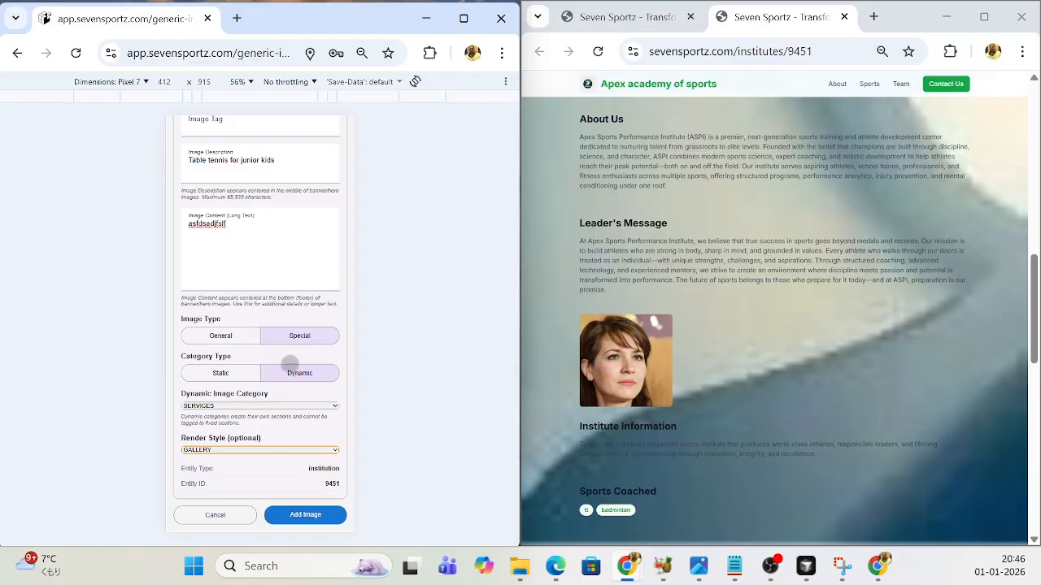
{"action": "left_click", "coordinate": [311, 517]}
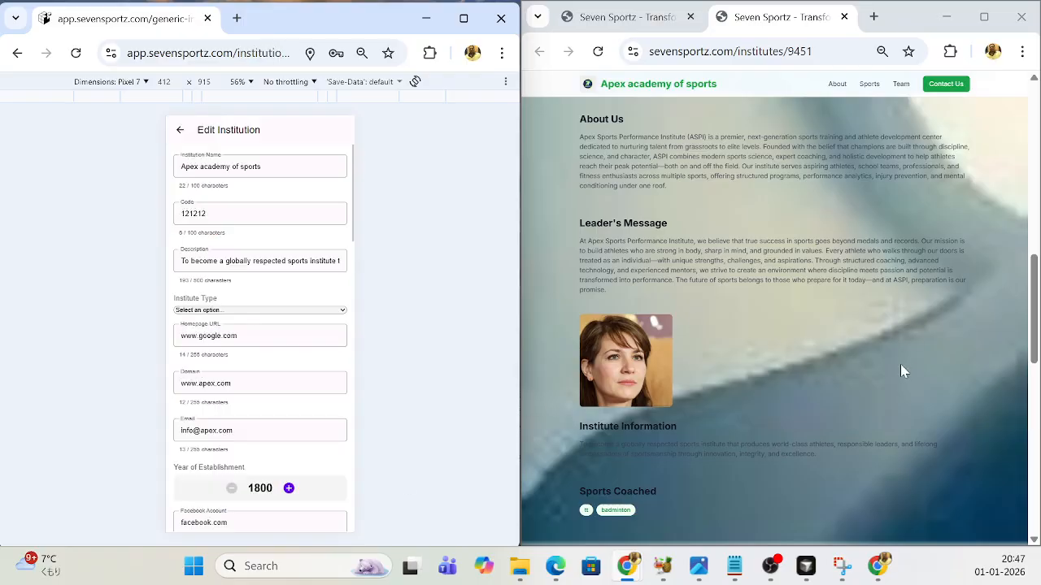
- Reload the public institute page and examine the Services section with its heading, picture and text
{"action": "left_click", "coordinate": [597, 51]}
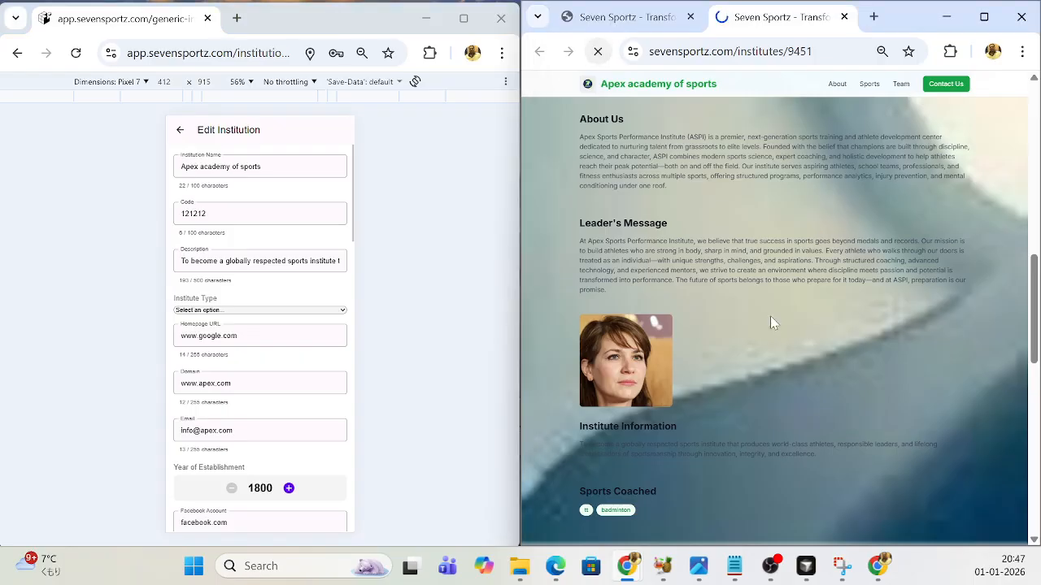
{"action": "scroll", "coordinate": [773, 322], "scroll_direction": "down", "scroll_amount": 15}
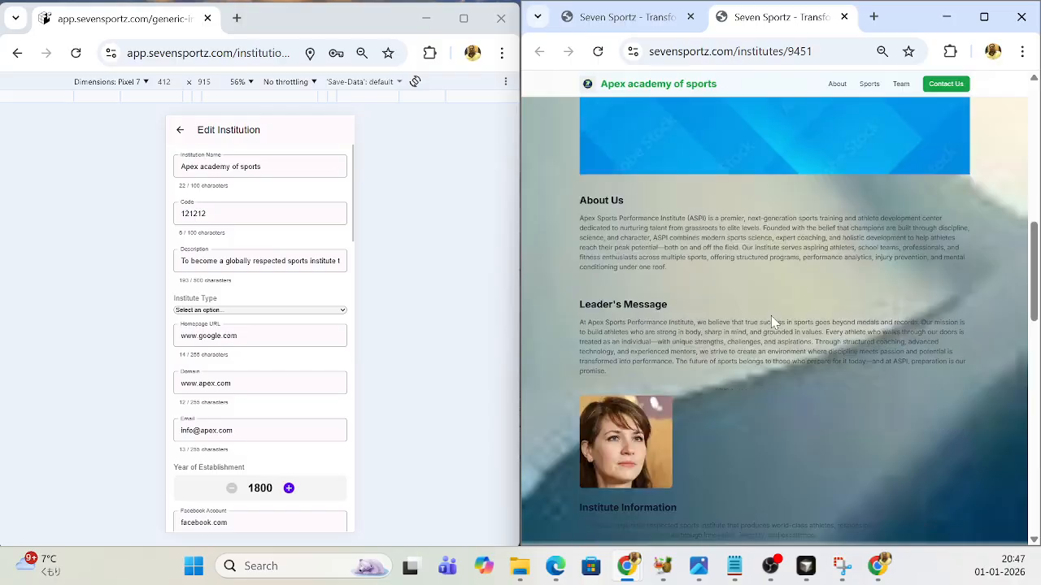
{"action": "scroll", "coordinate": [773, 323], "scroll_direction": "down", "scroll_amount": 1}
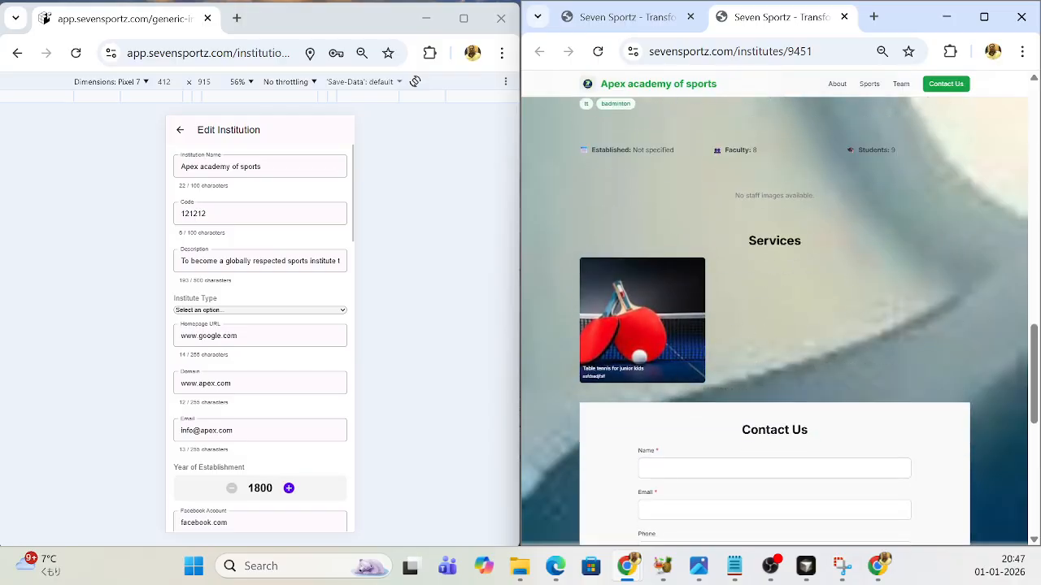
{"action": "double_click", "coordinate": [796, 244]}
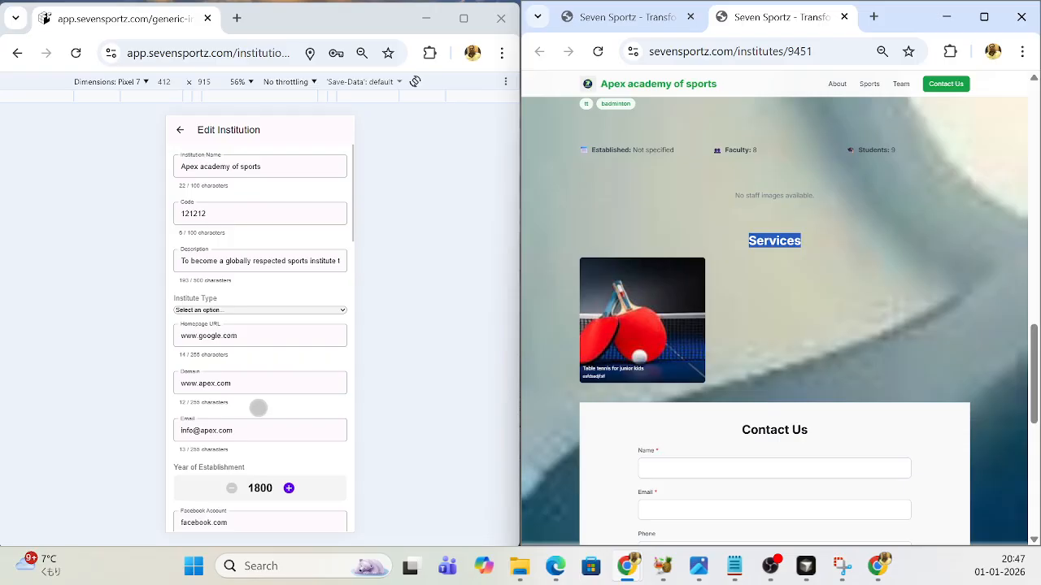
- Start a new institution image and upload the blue badminton racket picture "H5d1c1b916bf243a78969b0805276a6cdV" from Downloads
{"action": "scroll", "coordinate": [258, 408], "scroll_direction": "down", "scroll_amount": 2}
{"action": "scroll", "coordinate": [258, 408], "scroll_direction": "up", "scroll_amount": 2}
{"action": "scroll", "coordinate": [257, 408], "scroll_direction": "down", "scroll_amount": 4}
{"action": "scroll", "coordinate": [258, 408], "scroll_direction": "down", "scroll_amount": 6}
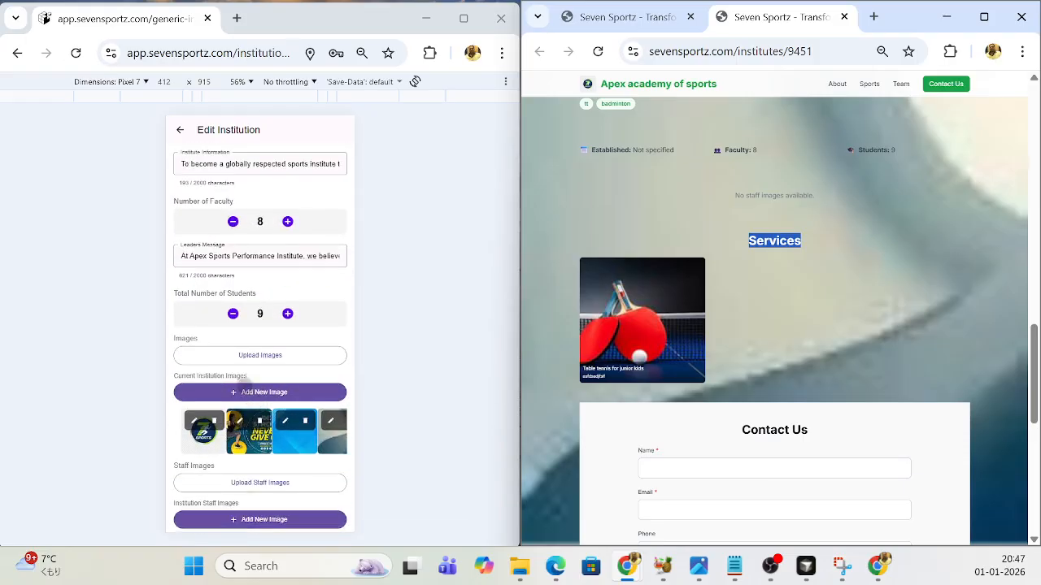
{"action": "left_click", "coordinate": [254, 400]}
{"action": "left_click", "coordinate": [281, 225]}
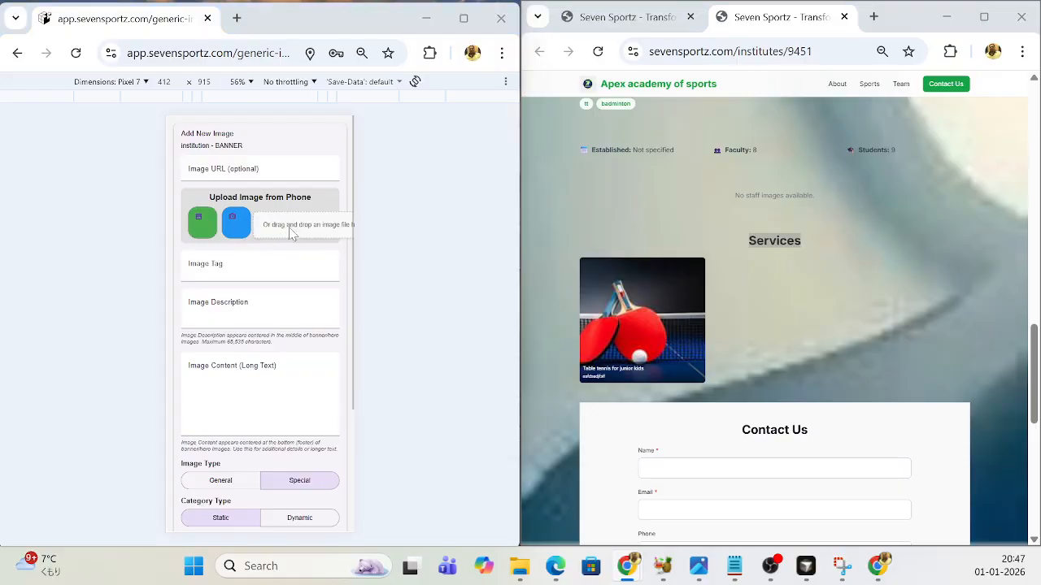
{"action": "scroll", "coordinate": [434, 262], "scroll_direction": "down", "scroll_amount": 5}
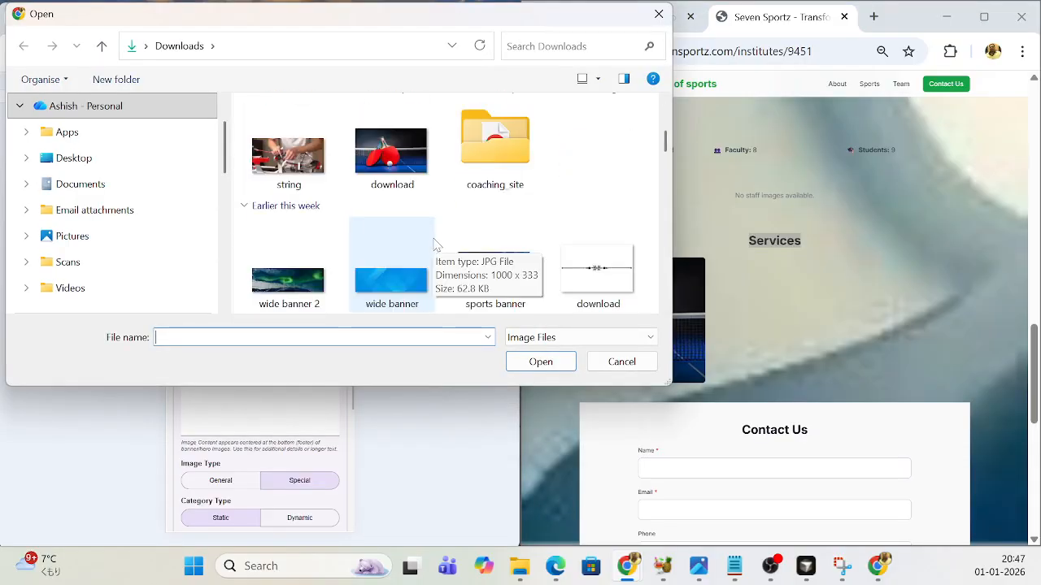
{"action": "scroll", "coordinate": [409, 239], "scroll_direction": "down", "scroll_amount": 3}
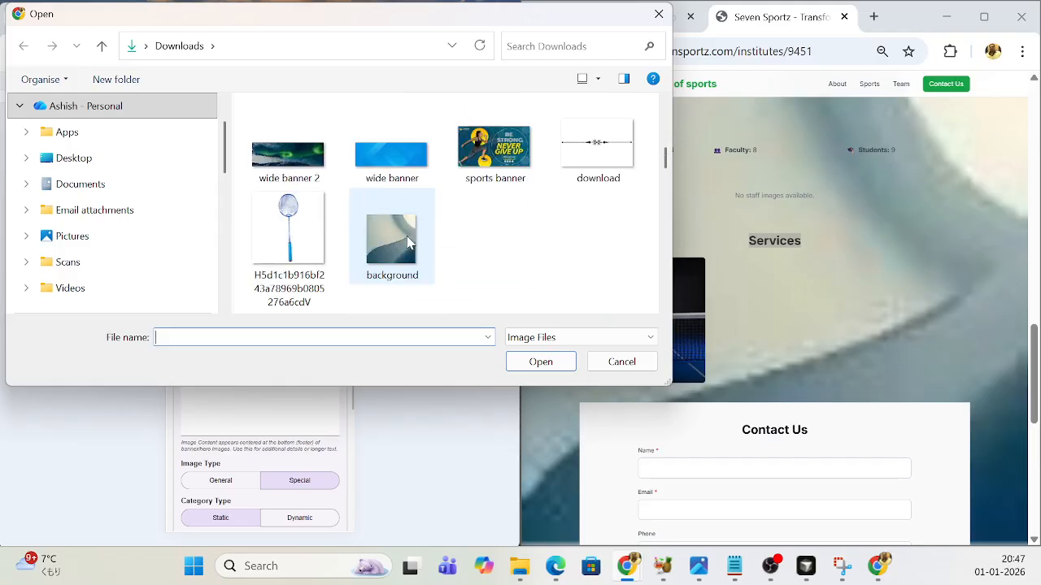
{"action": "scroll", "coordinate": [269, 239], "scroll_direction": "down", "scroll_amount": 1}
{"action": "left_click", "coordinate": [271, 235]}
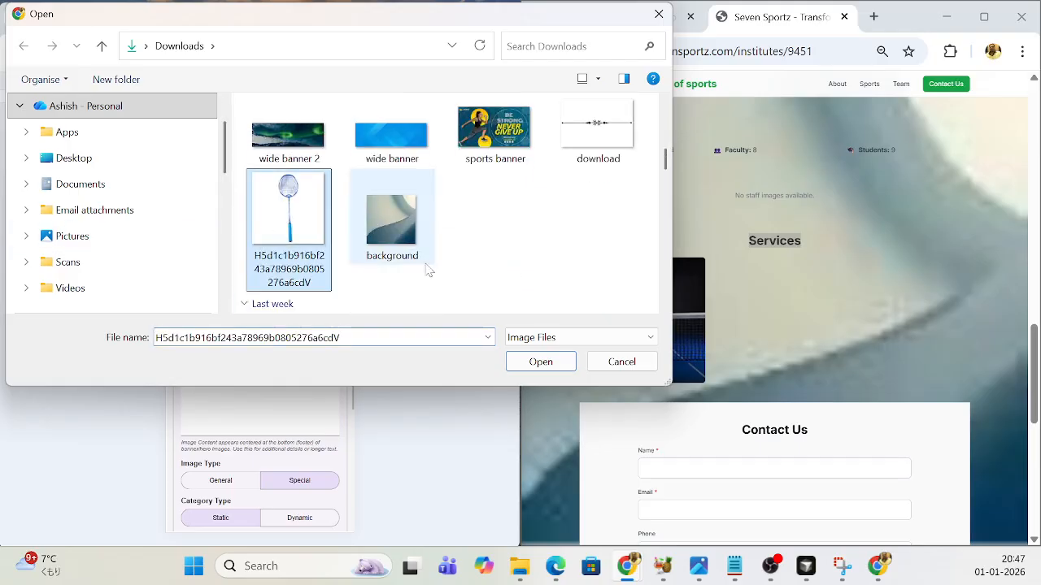
{"action": "left_click", "coordinate": [540, 364]}
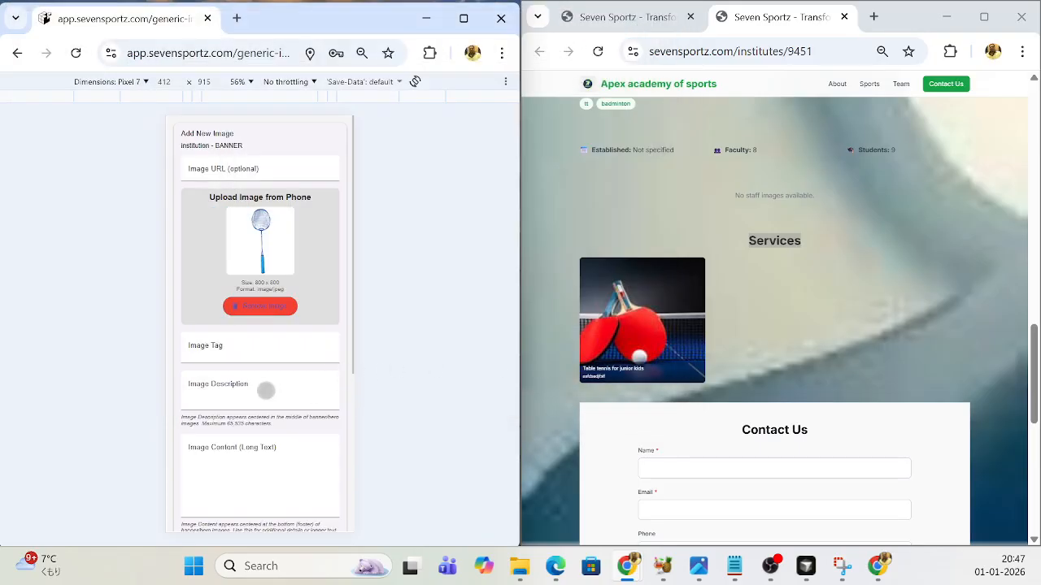
- Enter "Badminton coaching" as the racket image's tag and "Badmintorn coach" as its description
{"action": "left_click", "coordinate": [253, 347]}
{"action": "type", "text": "Badminton coa"}
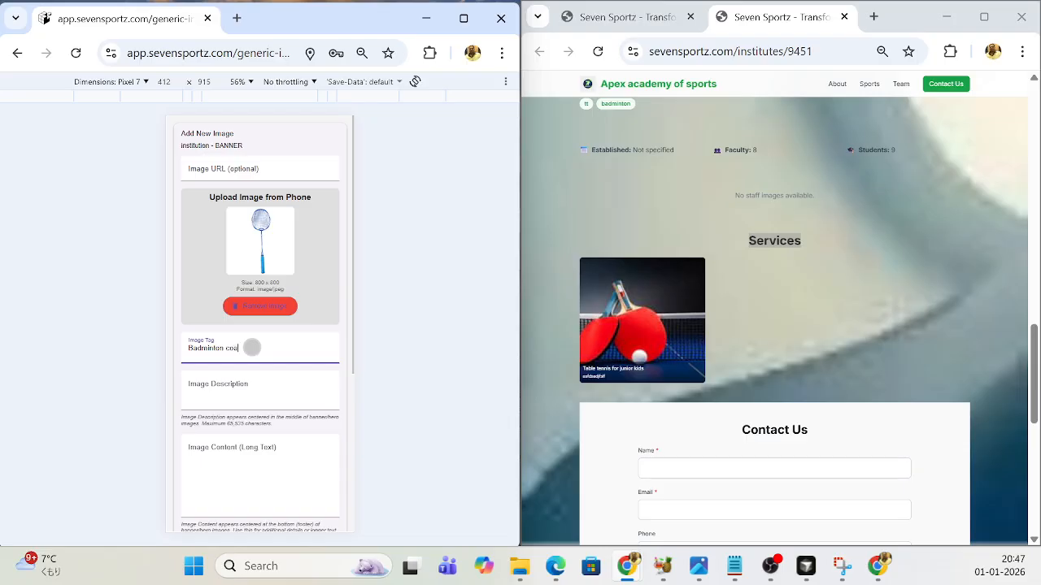
{"action": "type", "text": "ching"}
{"action": "left_click", "coordinate": [246, 390]}
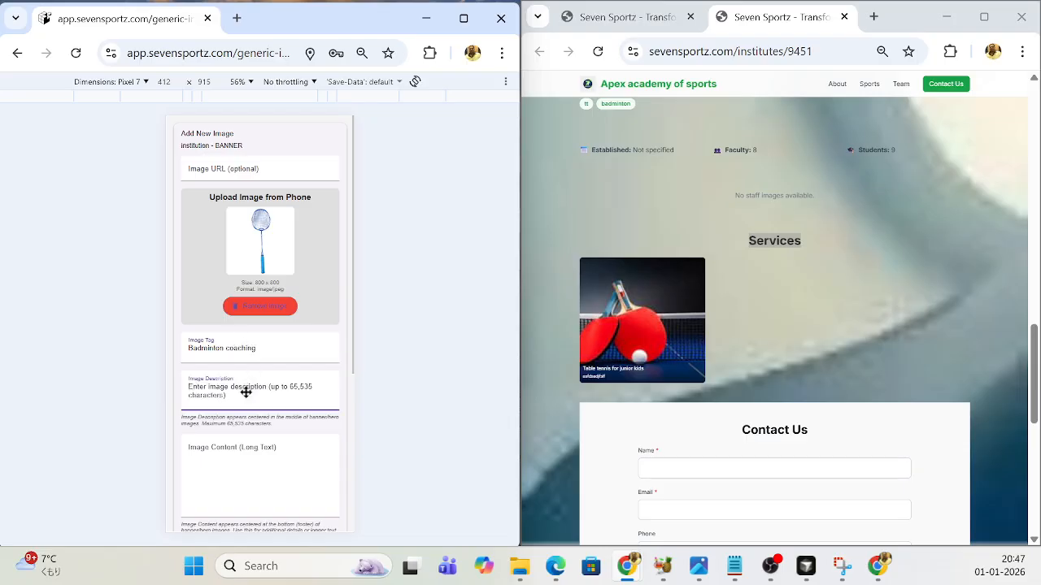
{"action": "type", "text": "Badmintorn coach"}
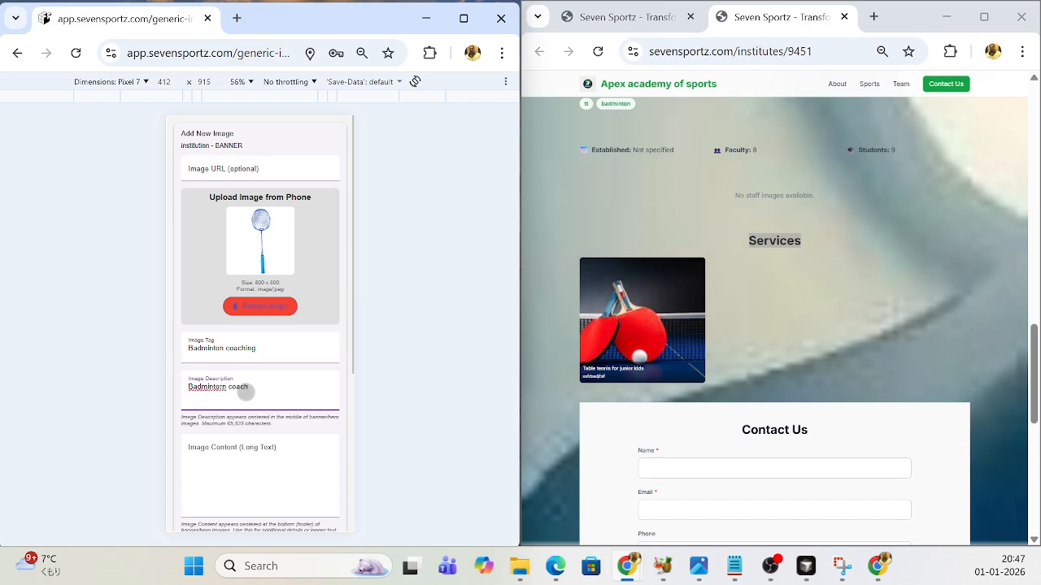
- Make the racket image a dynamic SERVICES image with GALLERY render style and add it to the institution
{"action": "scroll", "coordinate": [236, 398], "scroll_direction": "down", "scroll_amount": 5}
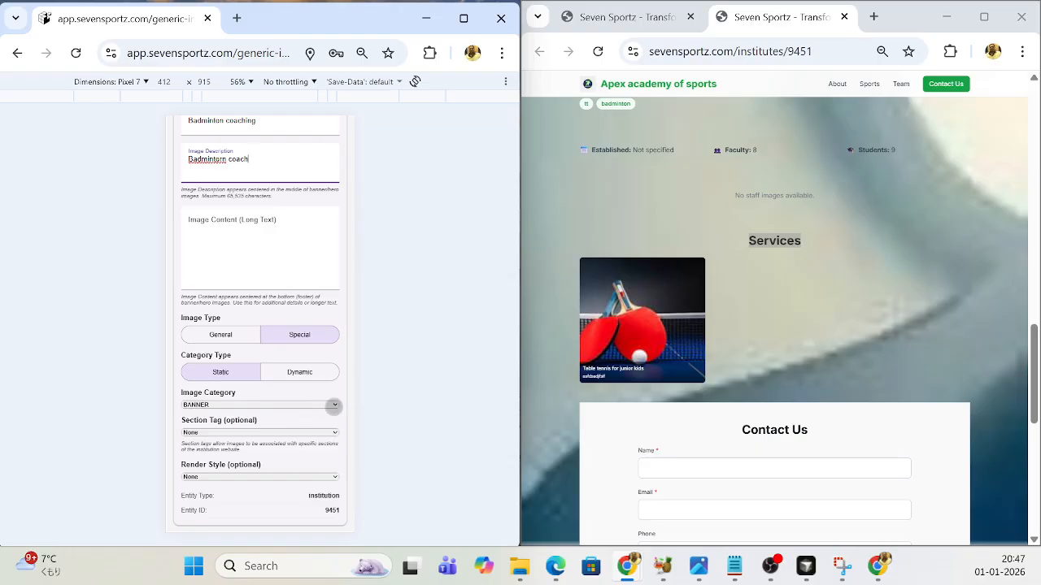
{"action": "left_click", "coordinate": [306, 374]}
{"action": "left_click", "coordinate": [334, 405]}
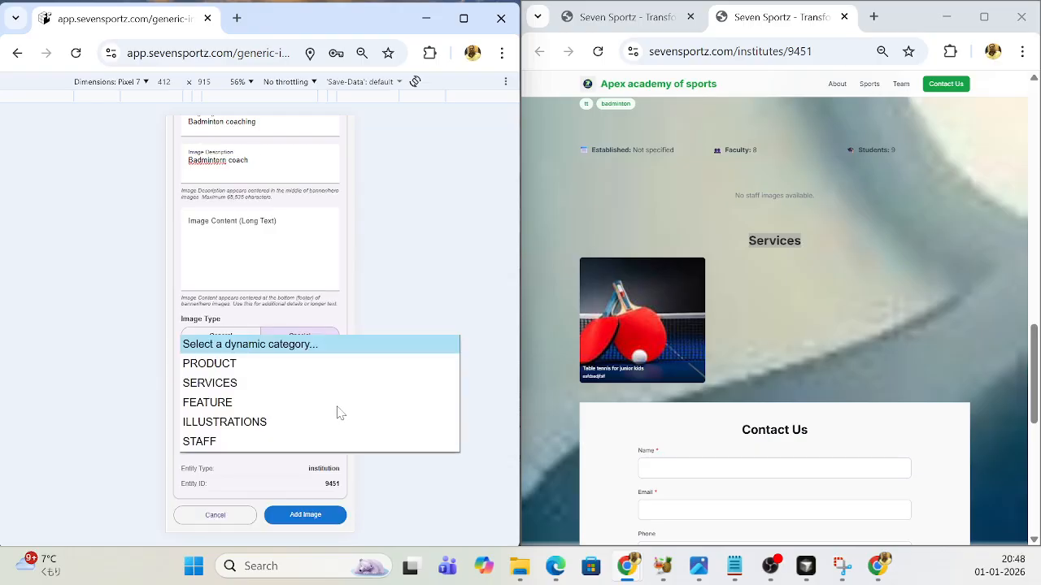
{"action": "left_click", "coordinate": [229, 392]}
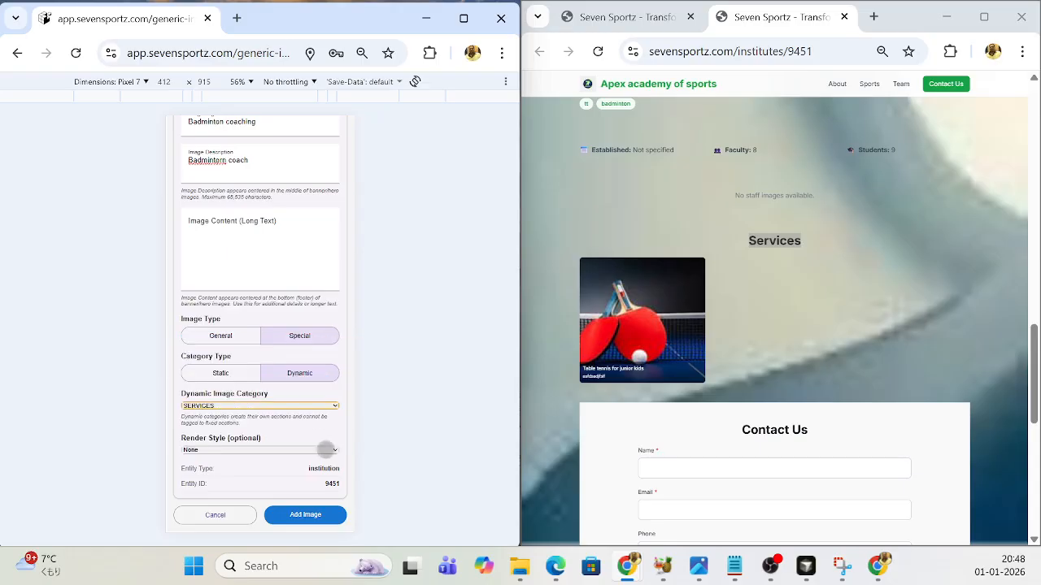
{"action": "left_click", "coordinate": [330, 449]}
{"action": "left_click", "coordinate": [224, 360]}
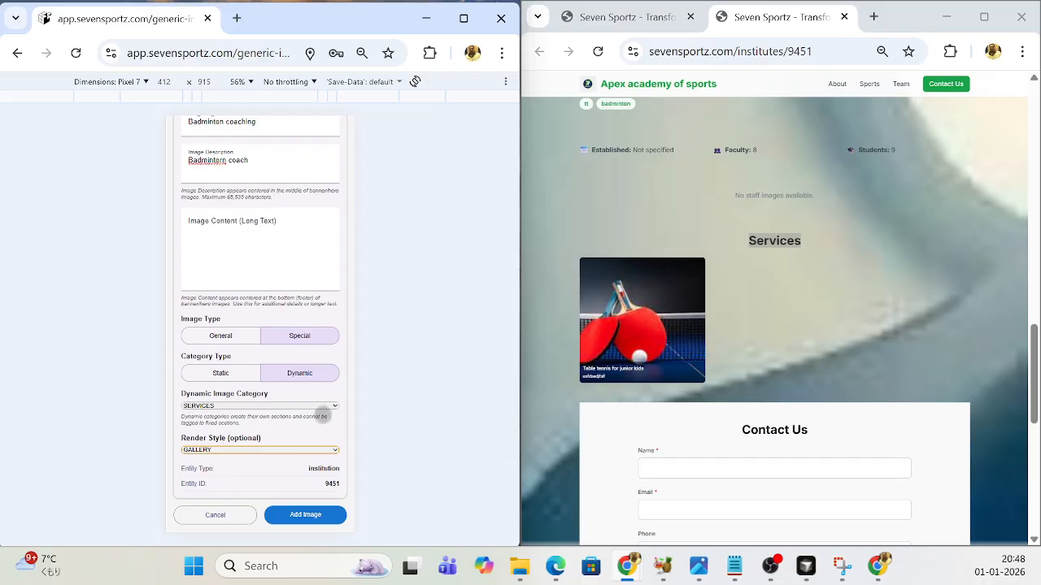
{"action": "left_click", "coordinate": [309, 518]}
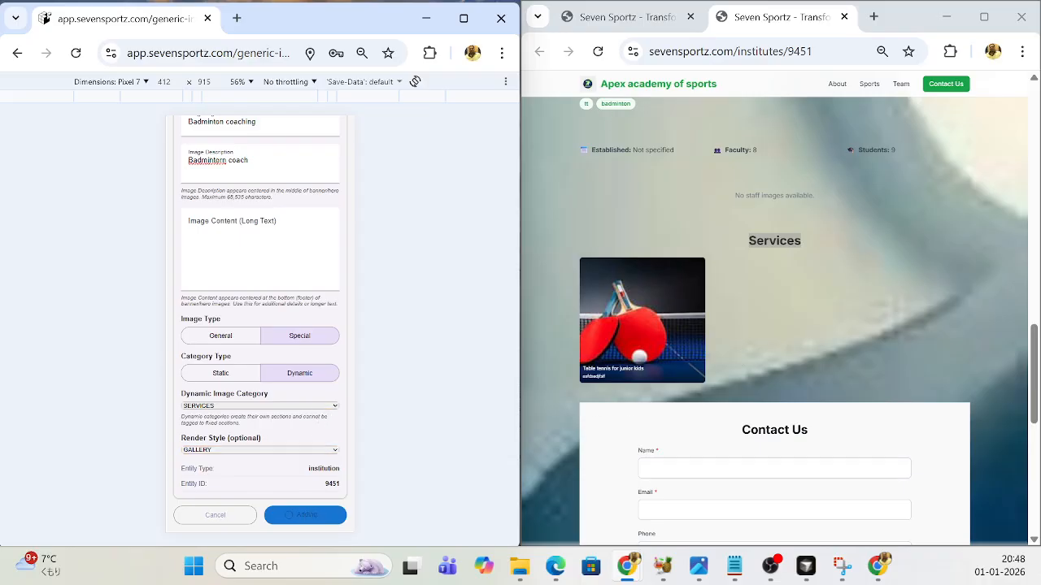
- Reload the public institute page and examine the pictures in its Services section
{"action": "left_click", "coordinate": [597, 51]}
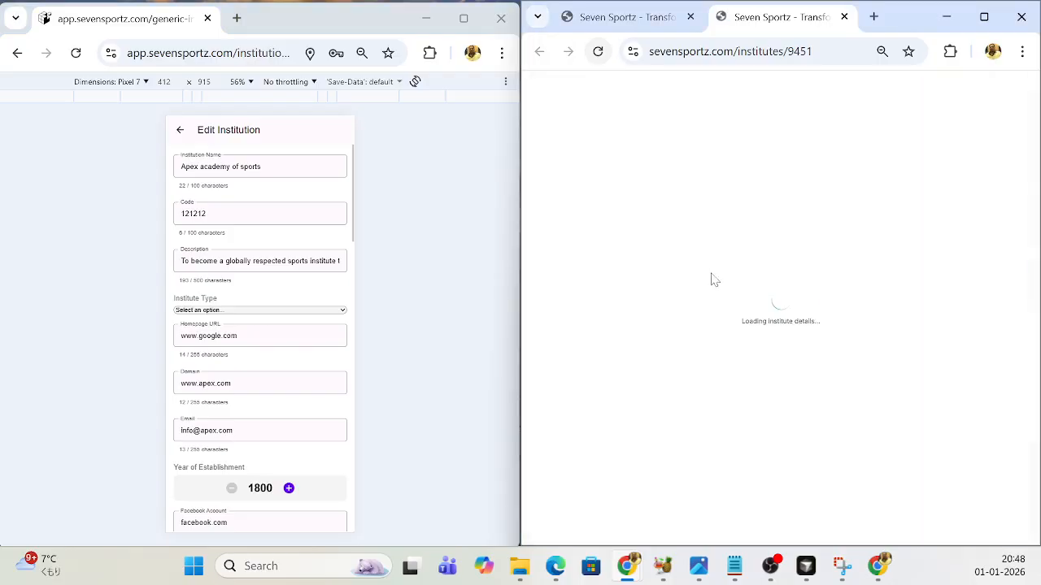
{"action": "scroll", "coordinate": [755, 319], "scroll_direction": "down", "scroll_amount": 15}
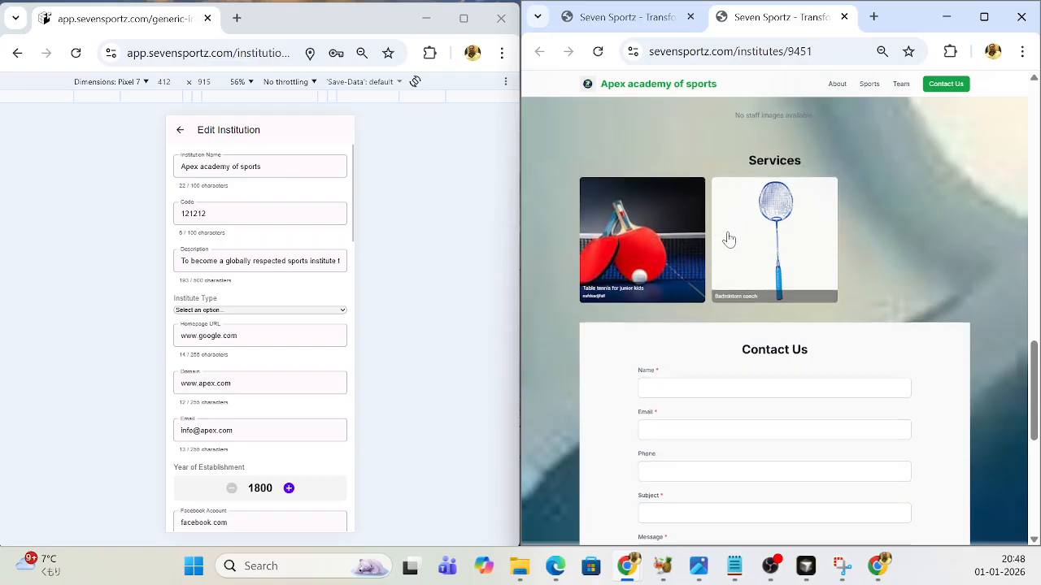
{"action": "scroll", "coordinate": [723, 235], "scroll_direction": "up", "scroll_amount": 3}
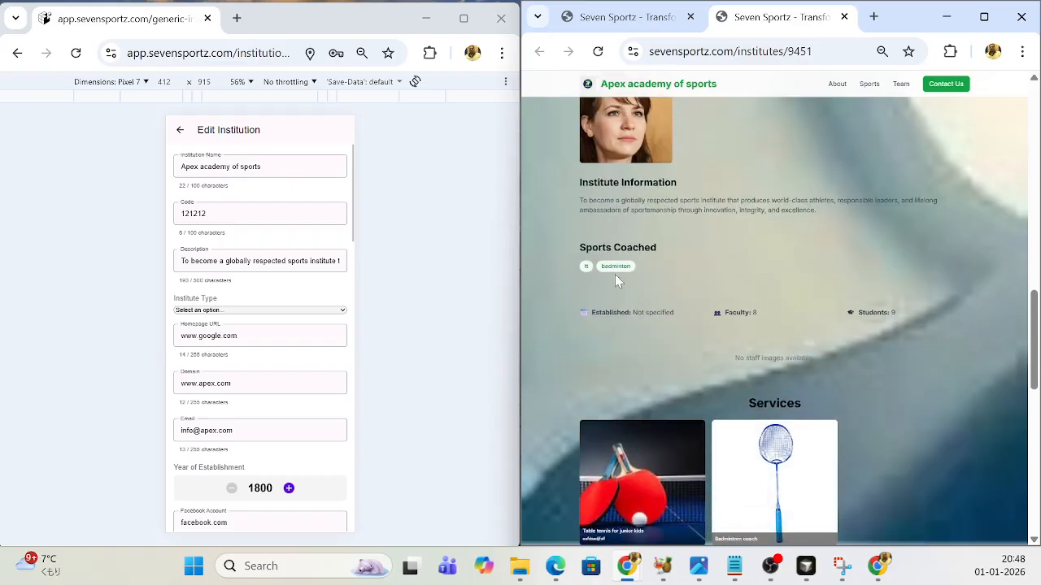
{"action": "scroll", "coordinate": [698, 316], "scroll_direction": "down", "scroll_amount": 2}
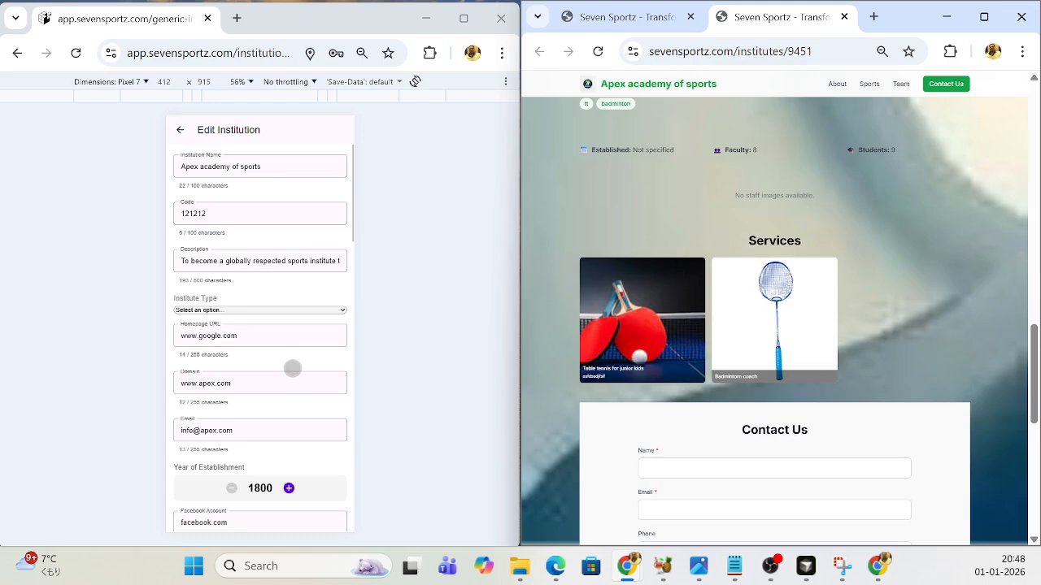
- Add the portrait "real1" from Downloads as a new institution staff image, keeping the default image settings
{"action": "scroll", "coordinate": [292, 368], "scroll_direction": "down", "scroll_amount": 6}
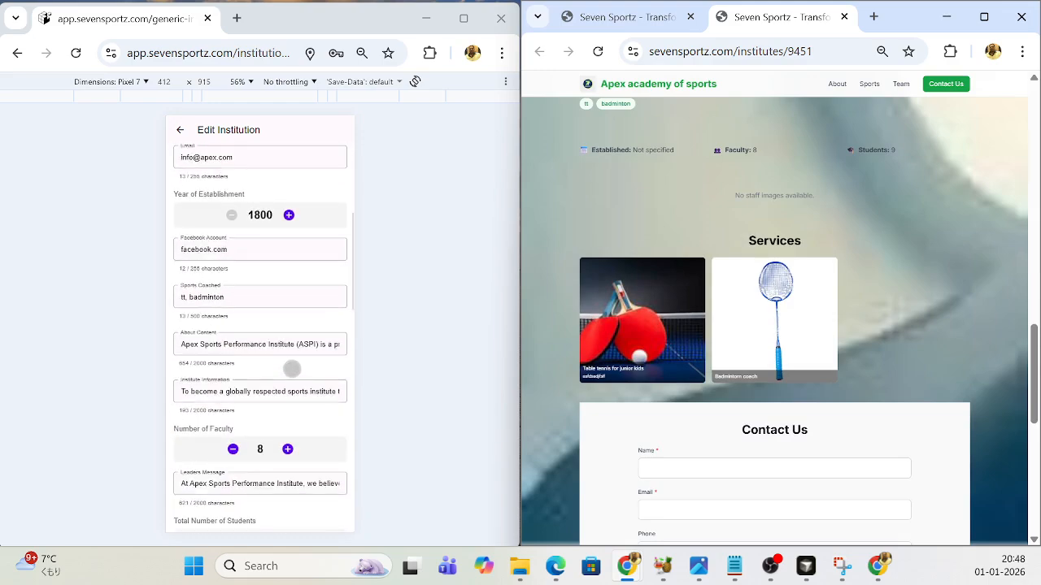
{"action": "scroll", "coordinate": [292, 368], "scroll_direction": "down", "scroll_amount": 5}
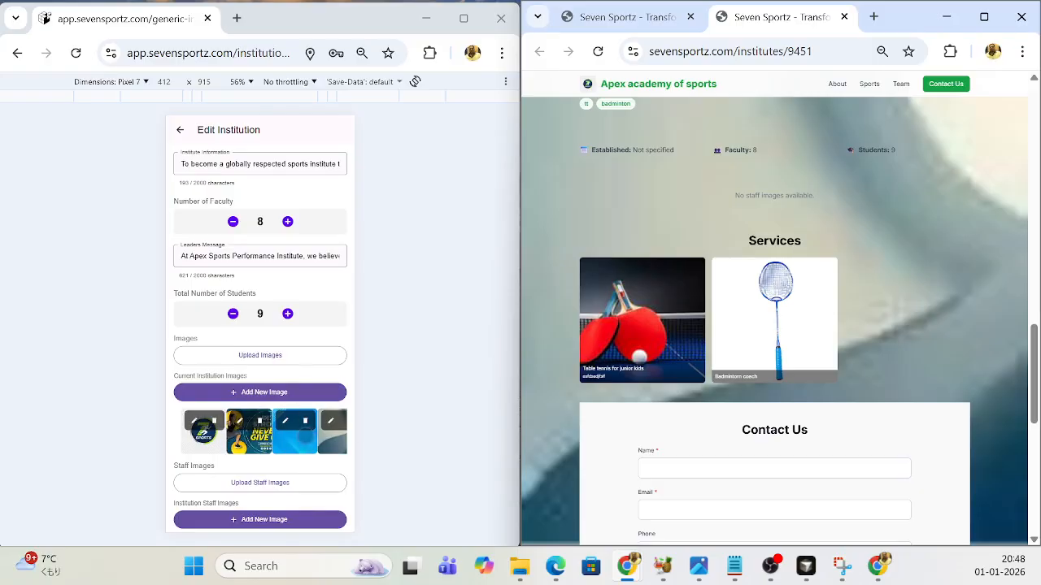
{"action": "scroll", "coordinate": [295, 431], "scroll_direction": "down", "scroll_amount": 3}
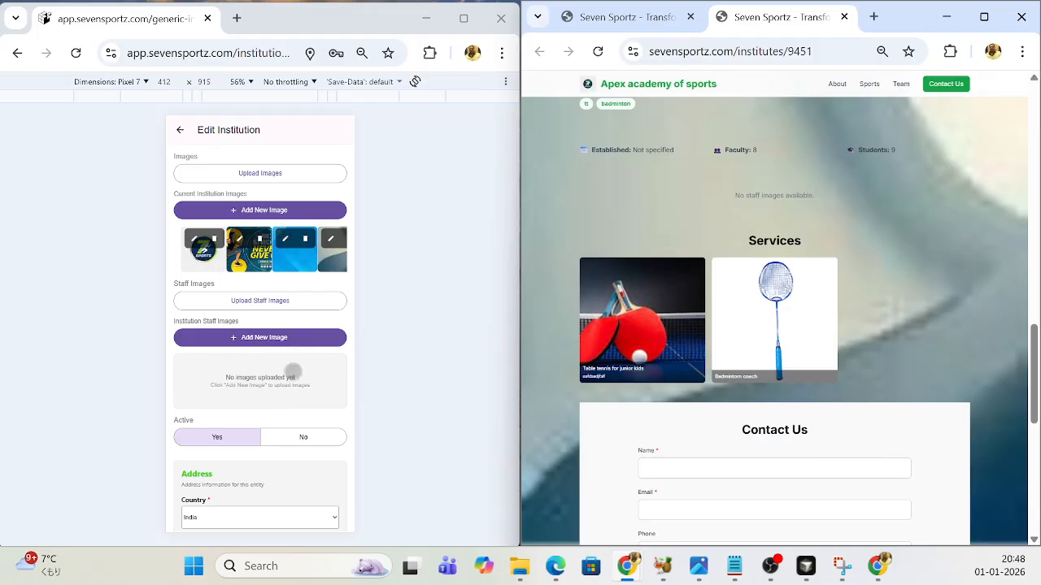
{"action": "left_click", "coordinate": [265, 340]}
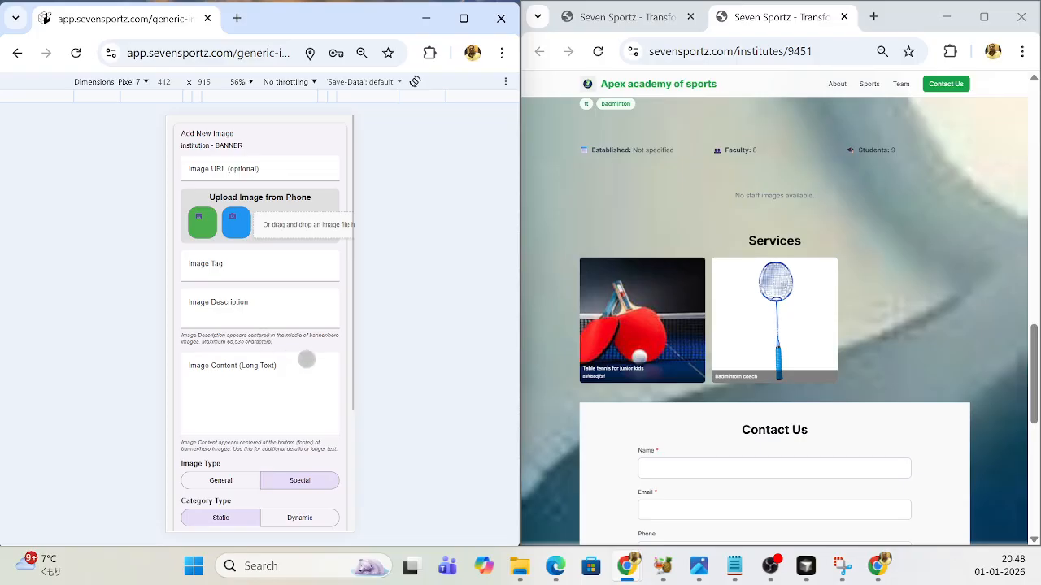
{"action": "left_click", "coordinate": [294, 233]}
{"action": "scroll", "coordinate": [474, 227], "scroll_direction": "down", "scroll_amount": 10}
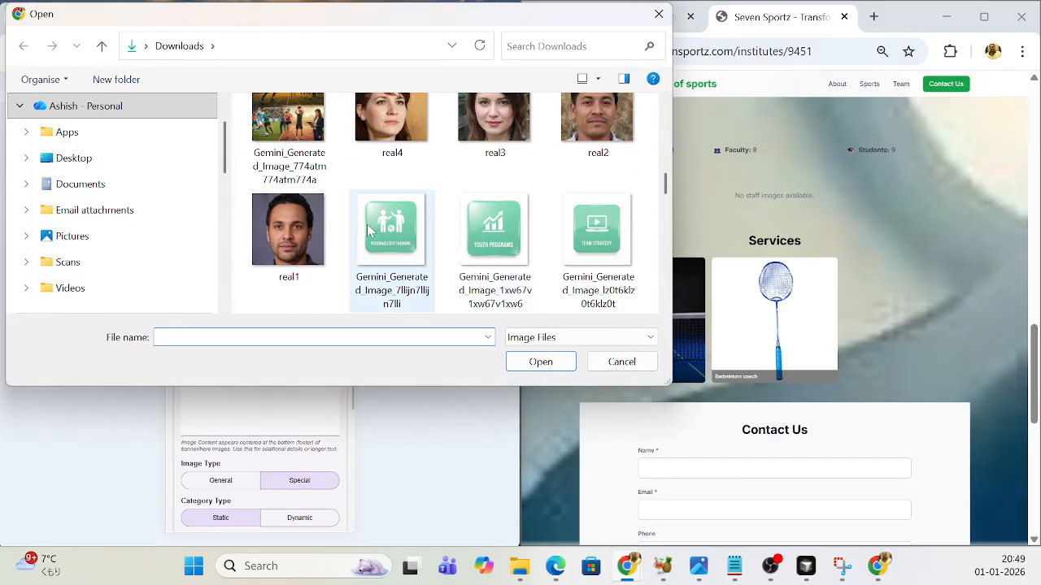
{"action": "scroll", "coordinate": [370, 231], "scroll_direction": "down", "scroll_amount": 3}
{"action": "scroll", "coordinate": [363, 234], "scroll_direction": "down", "scroll_amount": 3}
{"action": "left_click", "coordinate": [274, 244]}
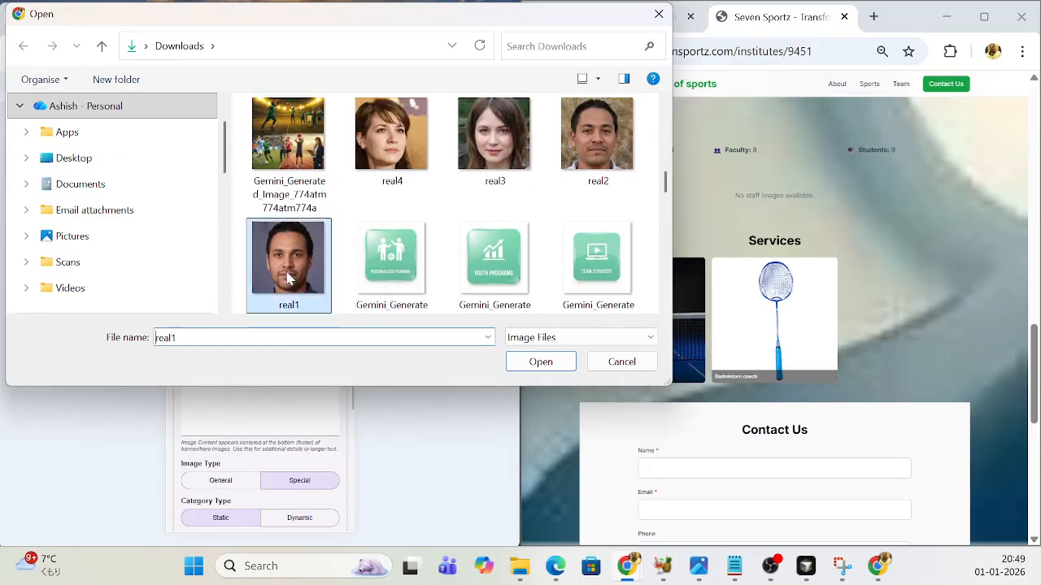
{"action": "left_click", "coordinate": [541, 362]}
{"action": "scroll", "coordinate": [297, 409], "scroll_direction": "down", "scroll_amount": 6}
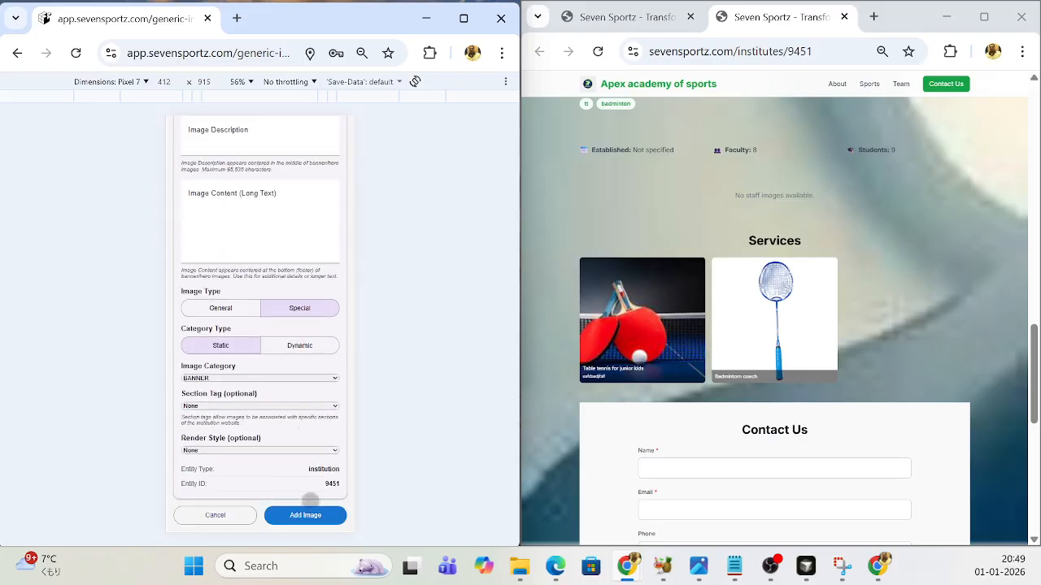
{"action": "left_click", "coordinate": [304, 515]}
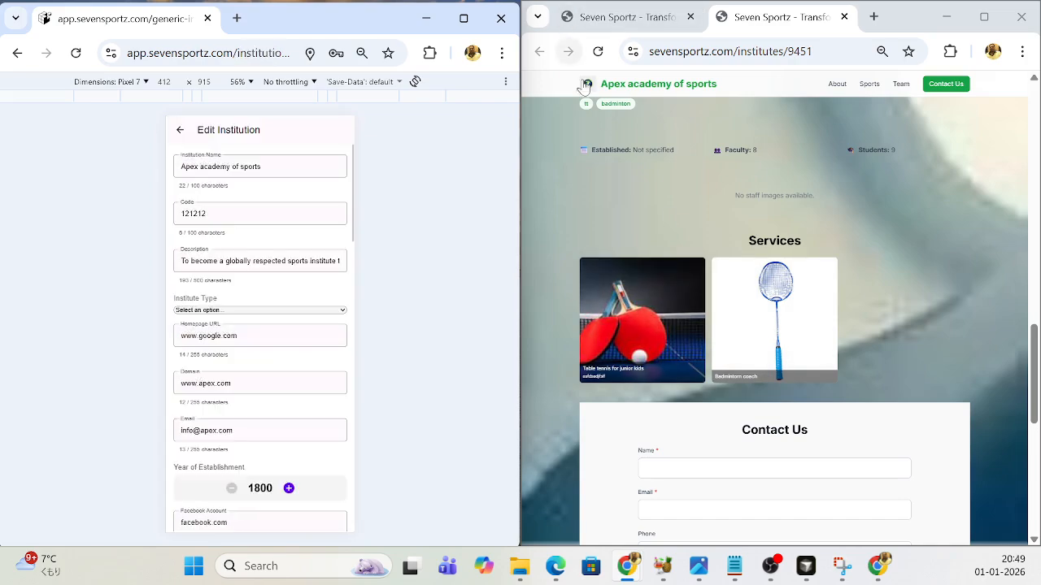
- Reload the public institute page and examine the staff picture under Our Team and the rest of the page down to the contact form
{"action": "left_click", "coordinate": [598, 52]}
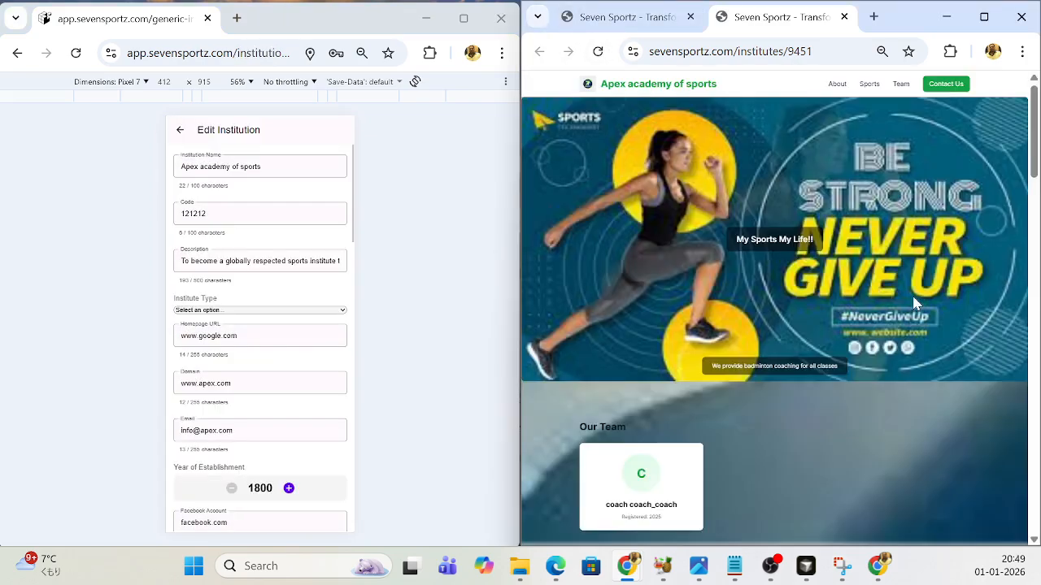
{"action": "scroll", "coordinate": [908, 309], "scroll_direction": "down", "scroll_amount": 4}
{"action": "scroll", "coordinate": [906, 308], "scroll_direction": "down", "scroll_amount": 5}
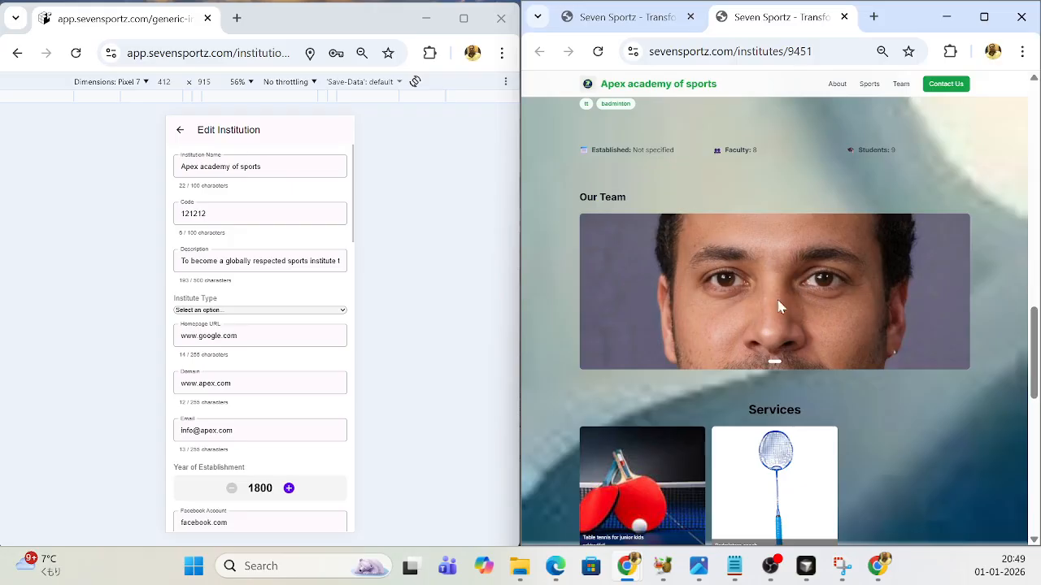
{"action": "scroll", "coordinate": [768, 296], "scroll_direction": "down", "scroll_amount": 6}
{"action": "scroll", "coordinate": [770, 301], "scroll_direction": "up", "scroll_amount": 4}
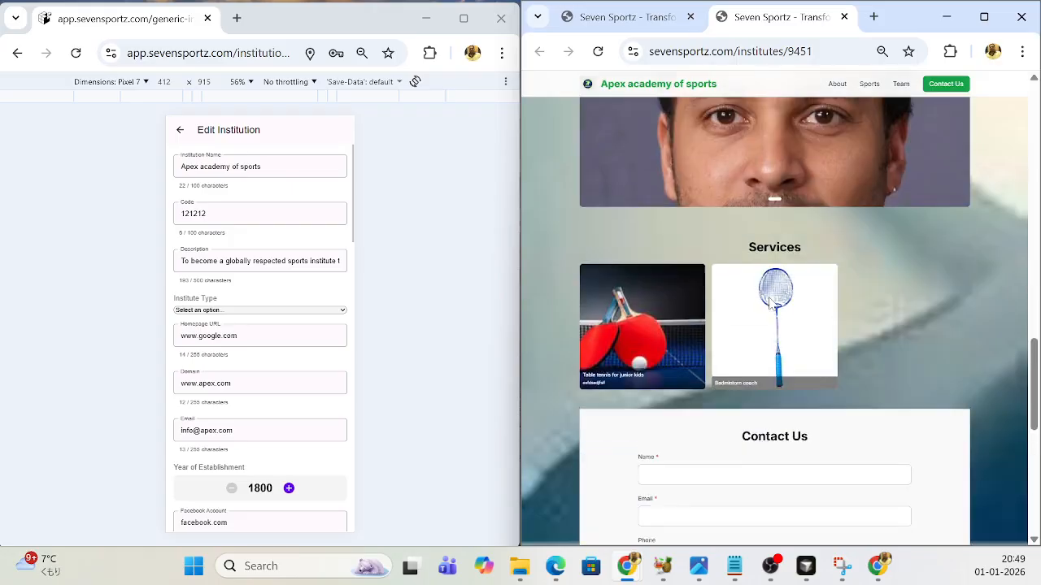
{"action": "scroll", "coordinate": [769, 301], "scroll_direction": "up", "scroll_amount": 10}
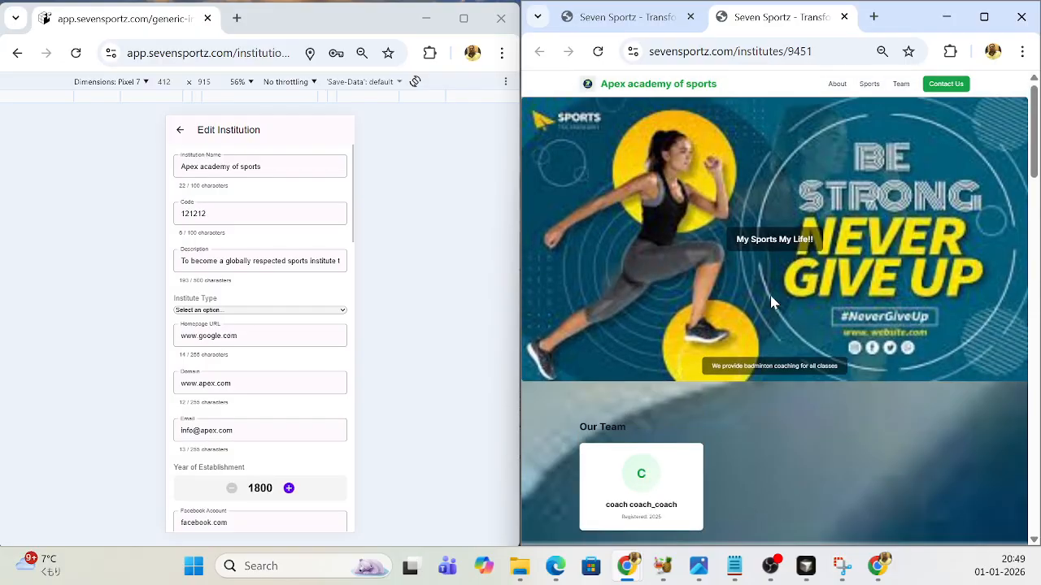
{"action": "scroll", "coordinate": [772, 302], "scroll_direction": "down", "scroll_amount": 10}
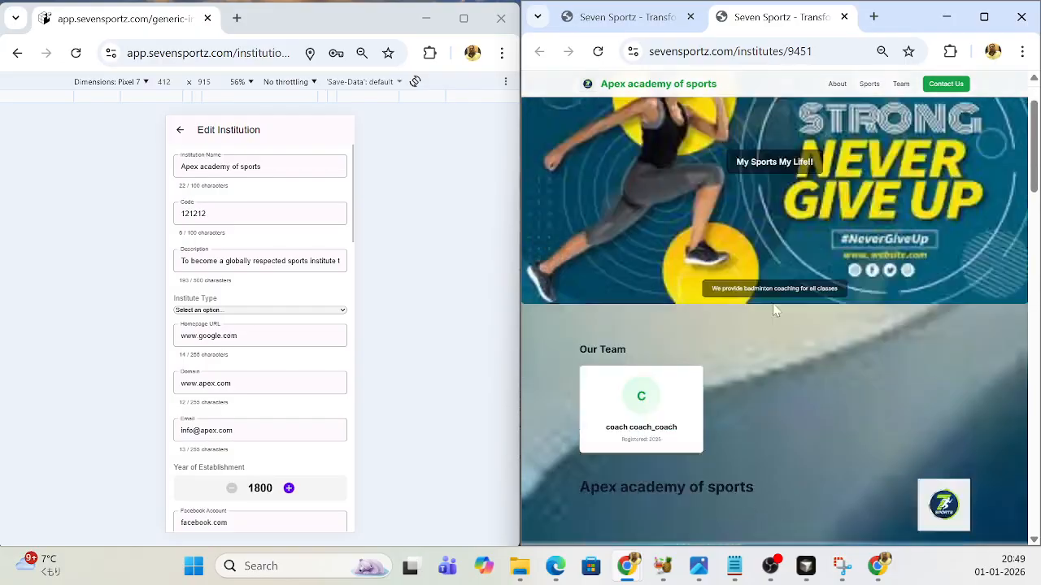
{"action": "scroll", "coordinate": [776, 309], "scroll_direction": "down", "scroll_amount": 8}
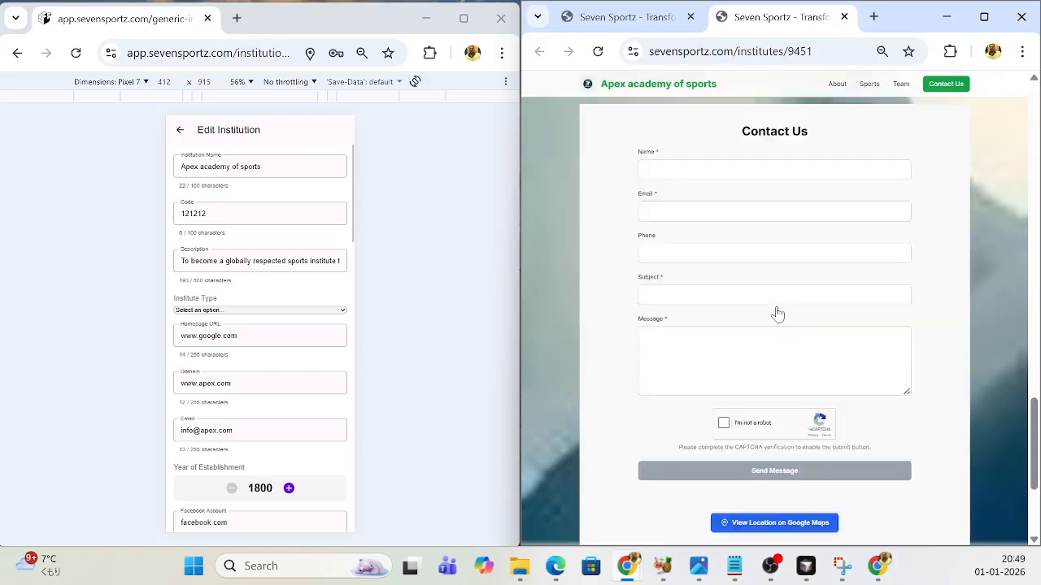